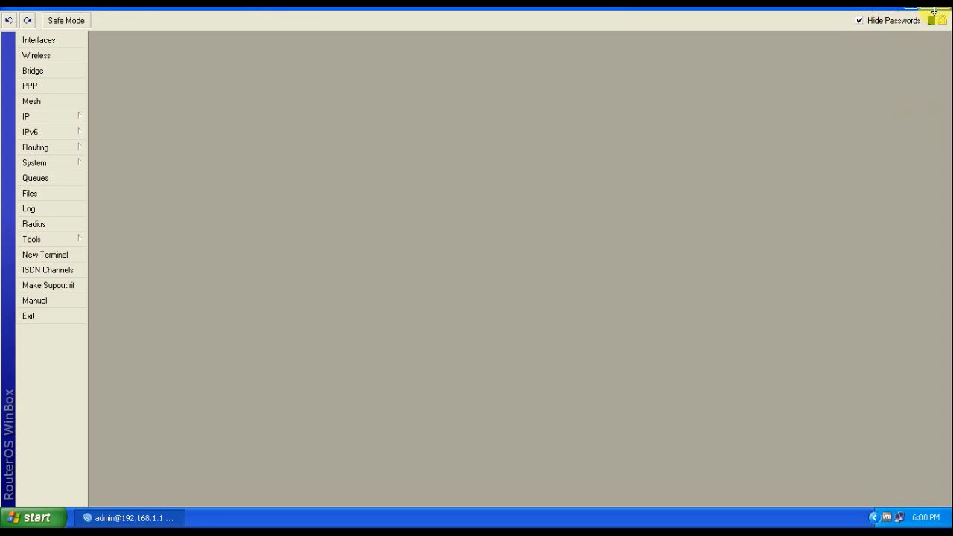
Relaunch WinBox, connect to the router at 192.168.1.1 and maximize the session window
{"action": "double_click", "coordinate": [818, 15]}
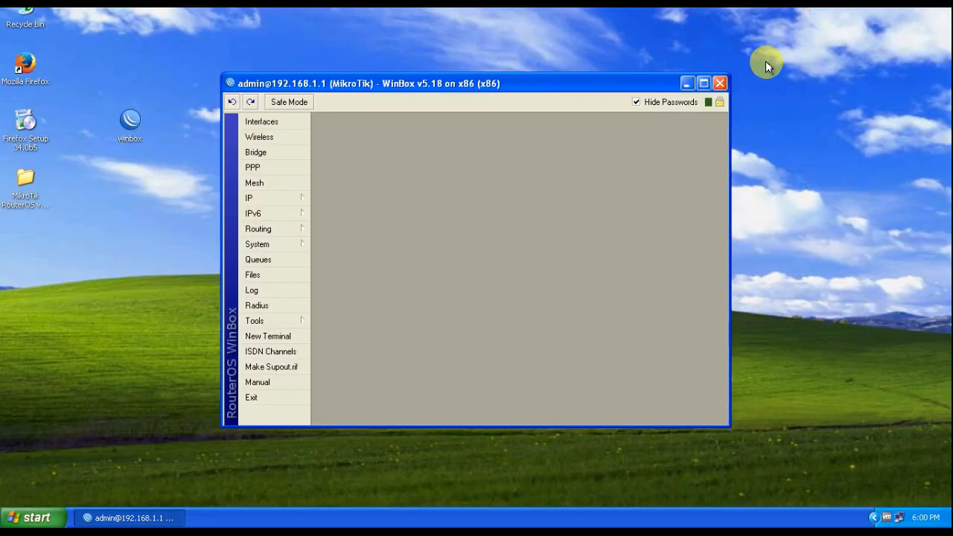
{"action": "left_click", "coordinate": [719, 87]}
{"action": "left_click", "coordinate": [572, 358]}
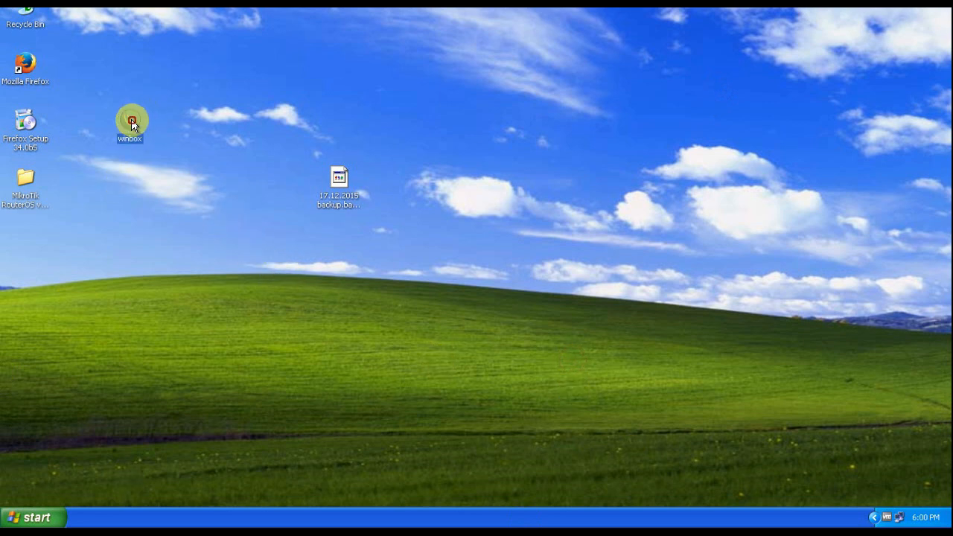
{"action": "left_click", "coordinate": [324, 212]}
{"action": "double_click", "coordinate": [137, 114]}
{"action": "left_click", "coordinate": [514, 268]}
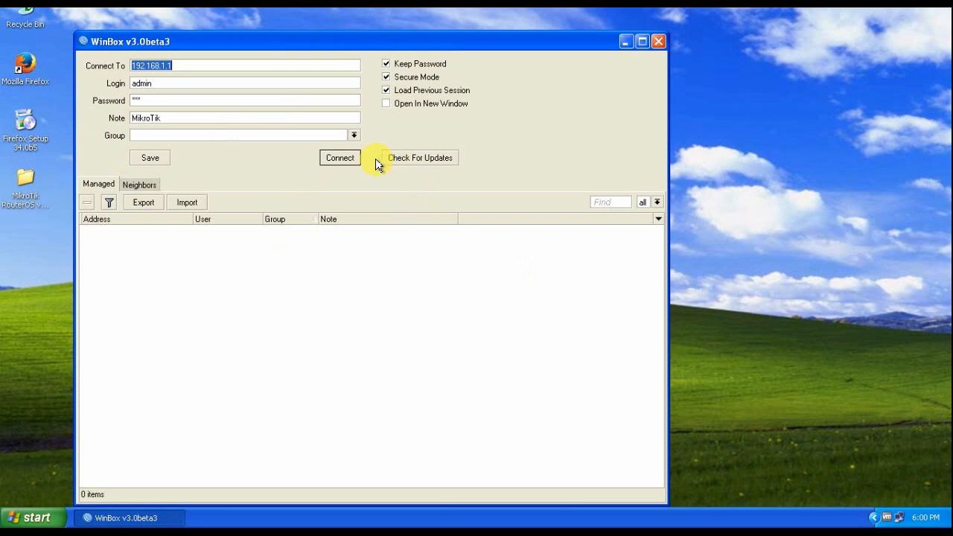
{"action": "left_click", "coordinate": [336, 156]}
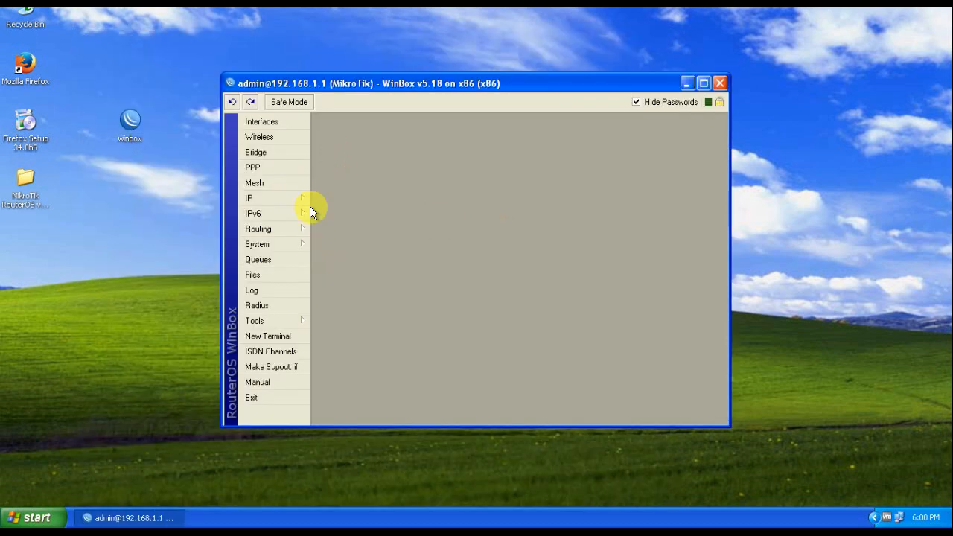
{"action": "left_click", "coordinate": [703, 83]}
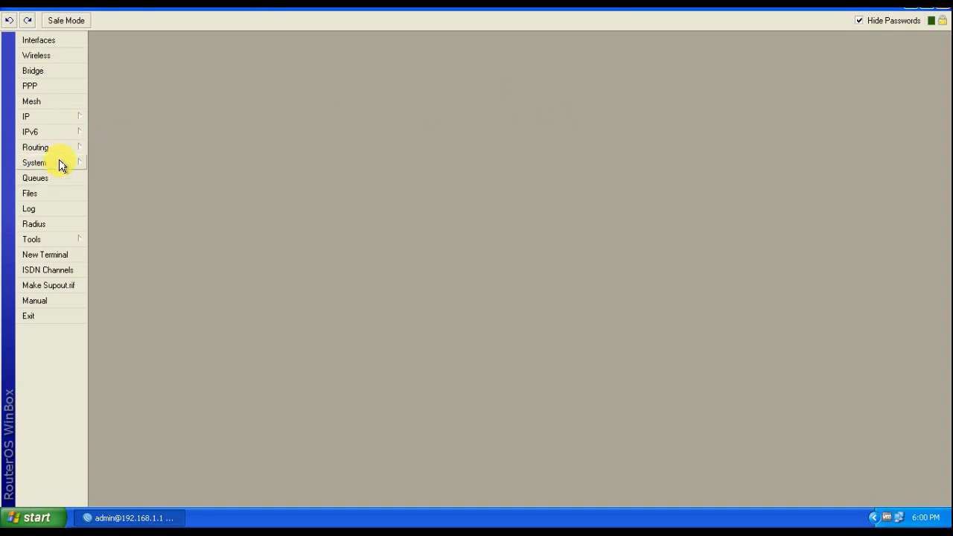
Open IP > Firewall, reopen it, and move the Firewall window up and left
{"action": "left_click", "coordinate": [64, 120]}
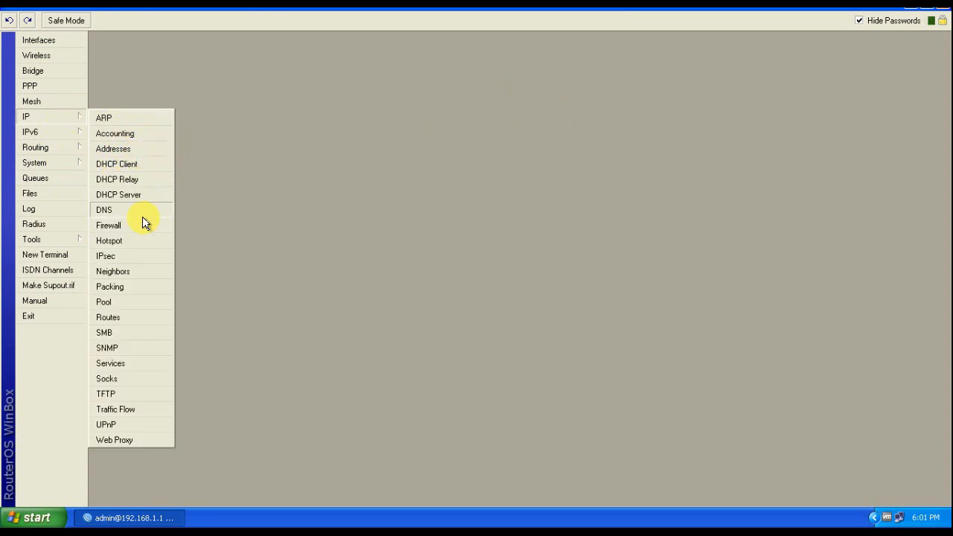
{"action": "left_click", "coordinate": [108, 226]}
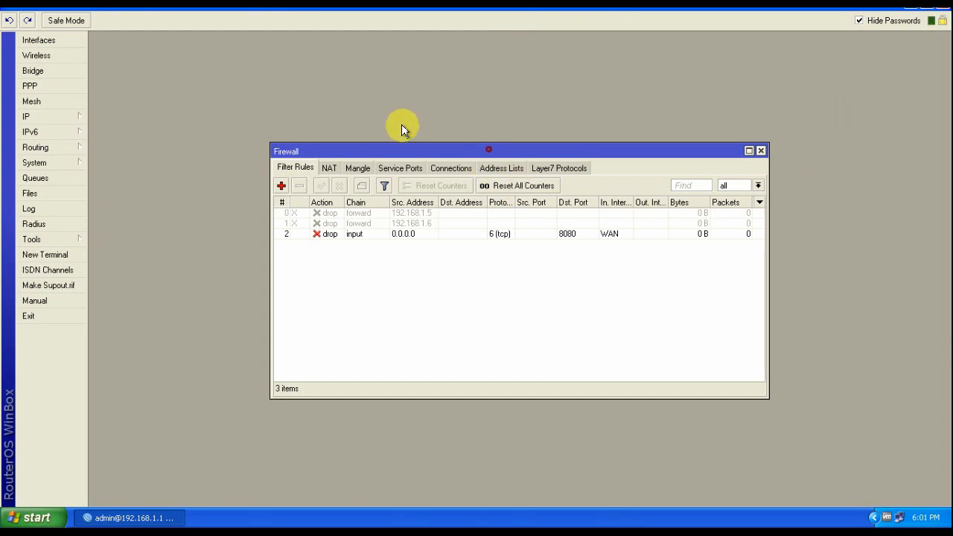
{"action": "left_click", "coordinate": [761, 150]}
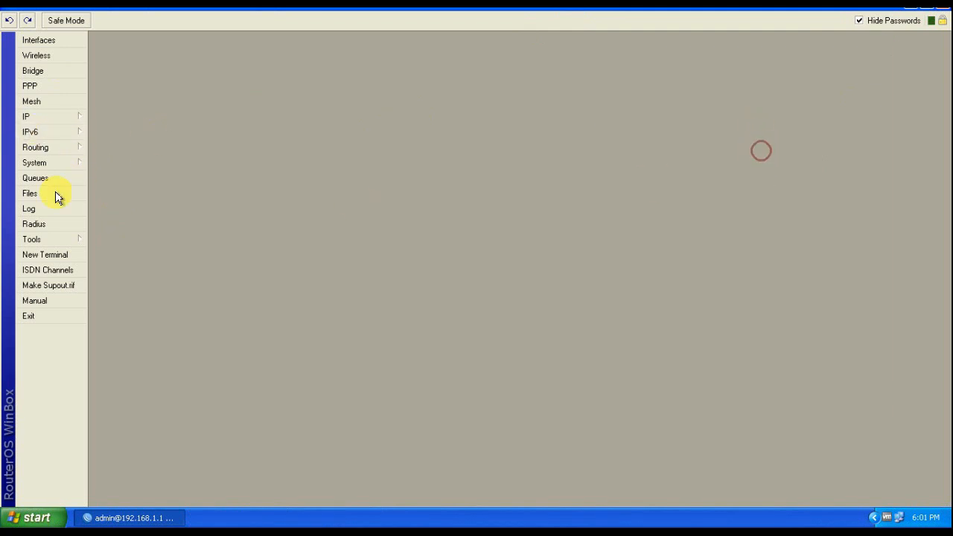
{"action": "left_click", "coordinate": [34, 119]}
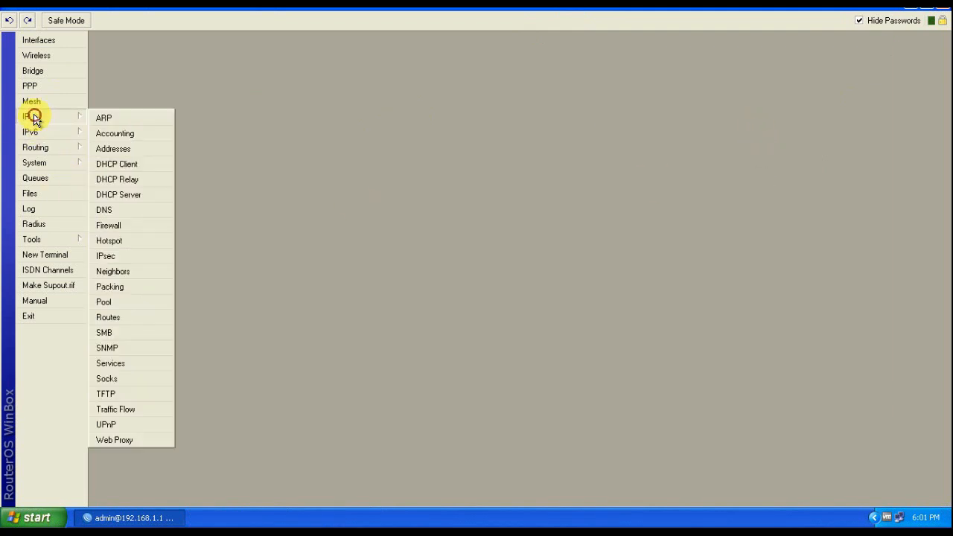
{"action": "left_click", "coordinate": [116, 232]}
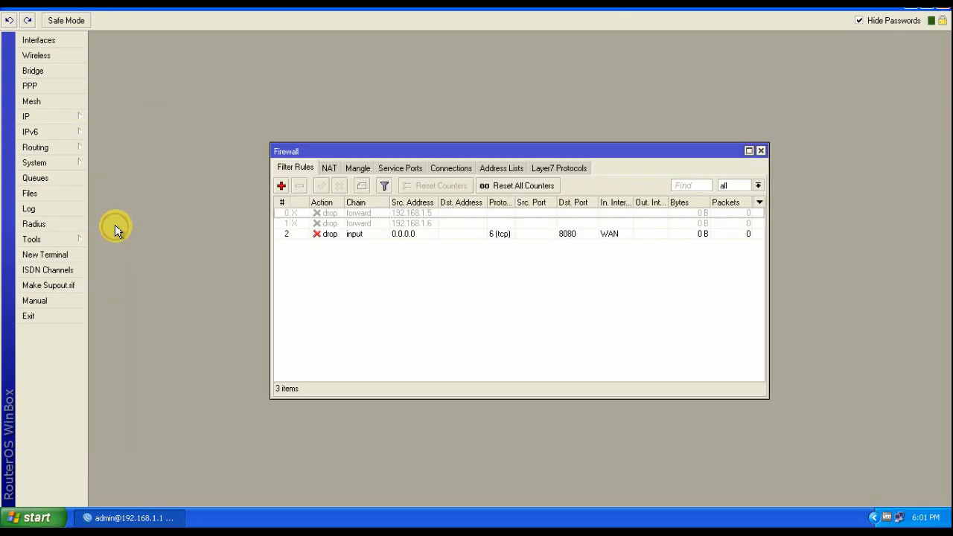
{"action": "left_click_drag", "start_coordinate": [423, 149], "coordinate": [357, 116]}
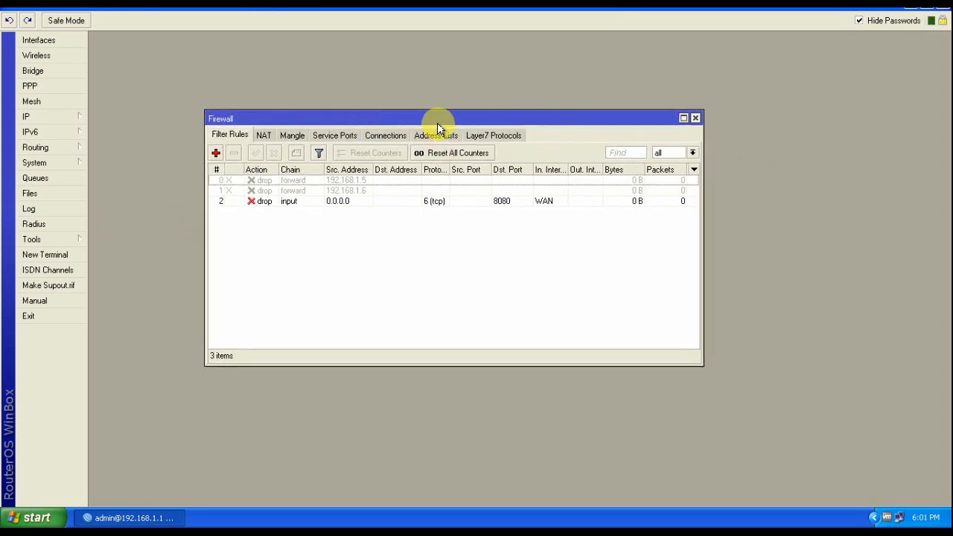
Switch the Firewall window to its empty Layer7 Protocols list
{"action": "left_click", "coordinate": [486, 138]}
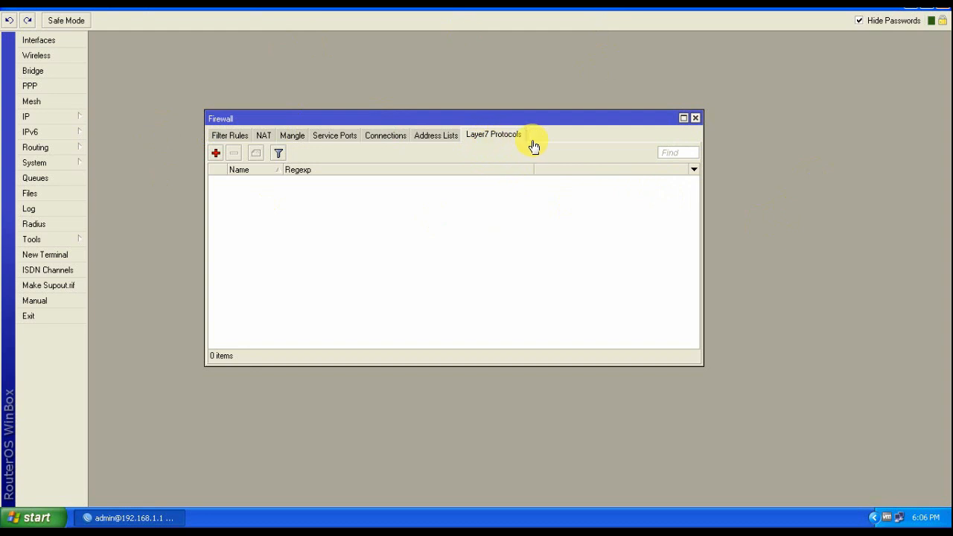
Add a new Layer7 protocol named 'Block youtube' and place the cursor in its Regexp box
{"action": "left_click", "coordinate": [215, 154]}
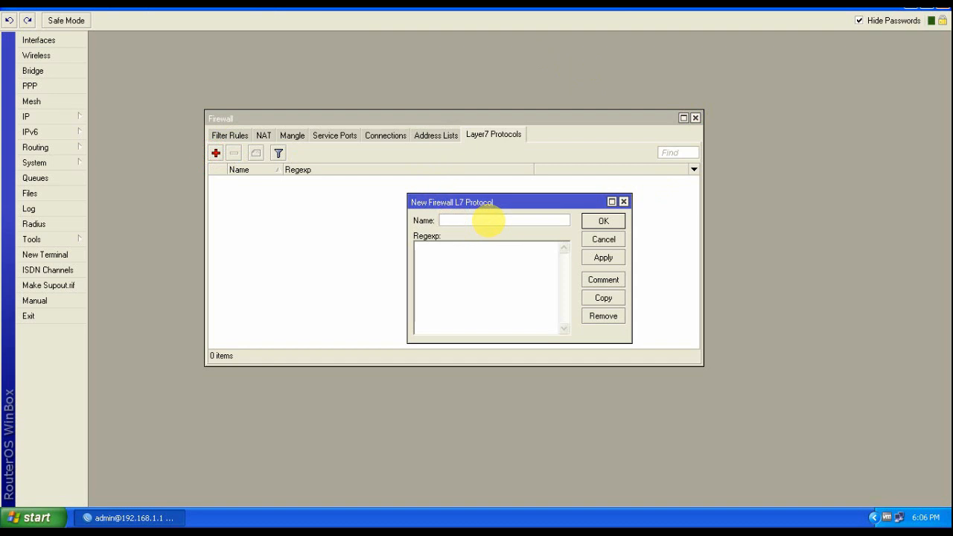
{"action": "type", "text": "Block youtube"}
{"action": "left_click", "coordinate": [449, 260]}
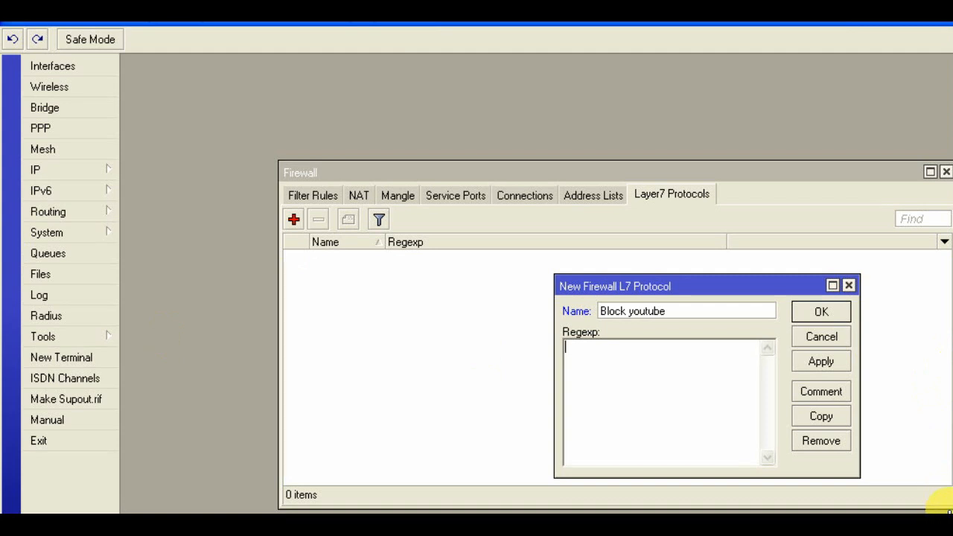
{"action": "left_click", "coordinate": [571, 348]}
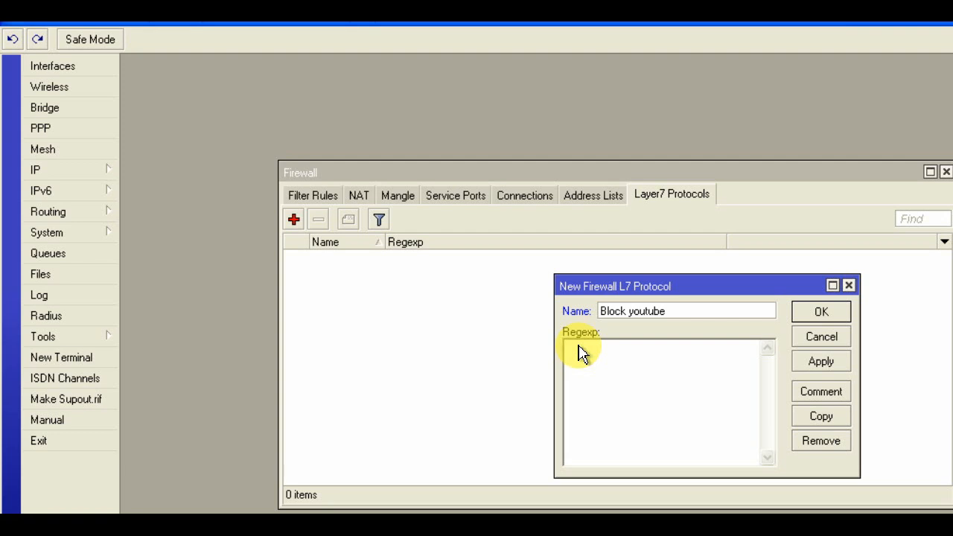
Enter the regexp ^.(youtube.com).*$ and highlight its youtube.com part to point it out
{"action": "type", "text": "^"}
{"action": "left_click", "coordinate": [581, 351]}
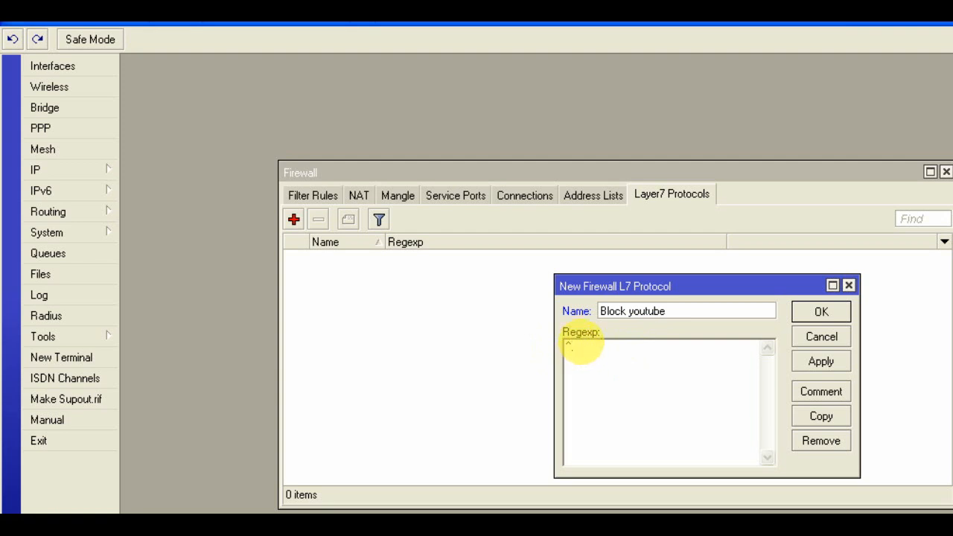
{"action": "type", "text": "."}
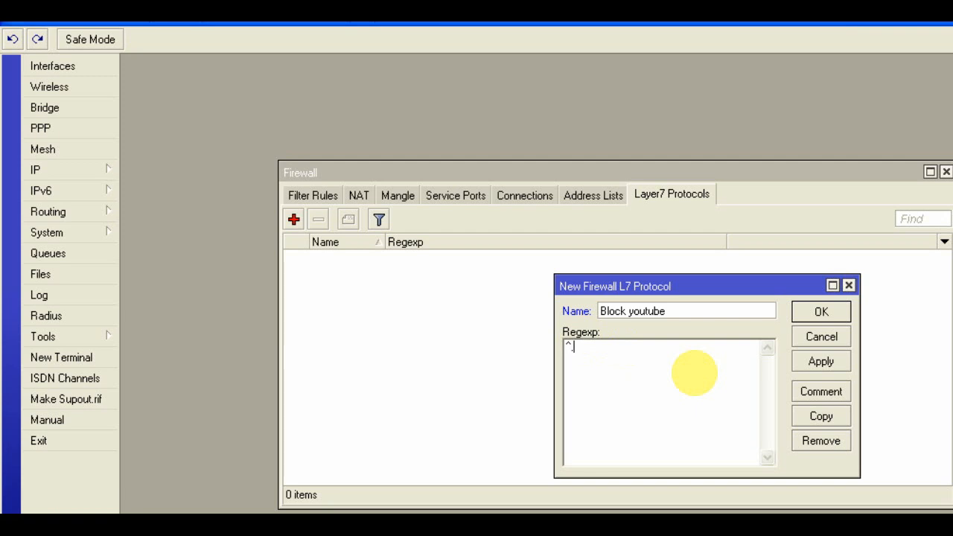
{"action": "type", "text": "("}
{"action": "type", "text": "youtube.com"}
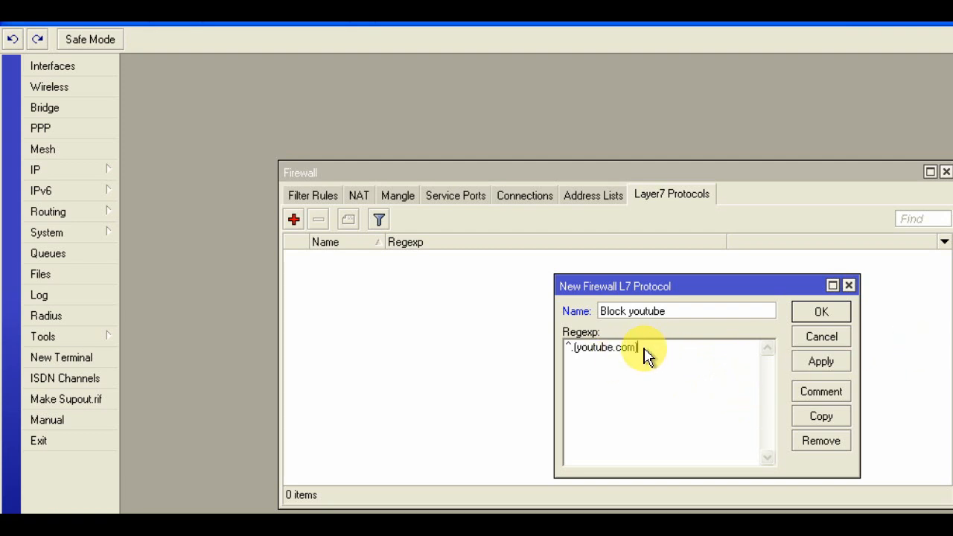
{"action": "type", "text": ".*"}
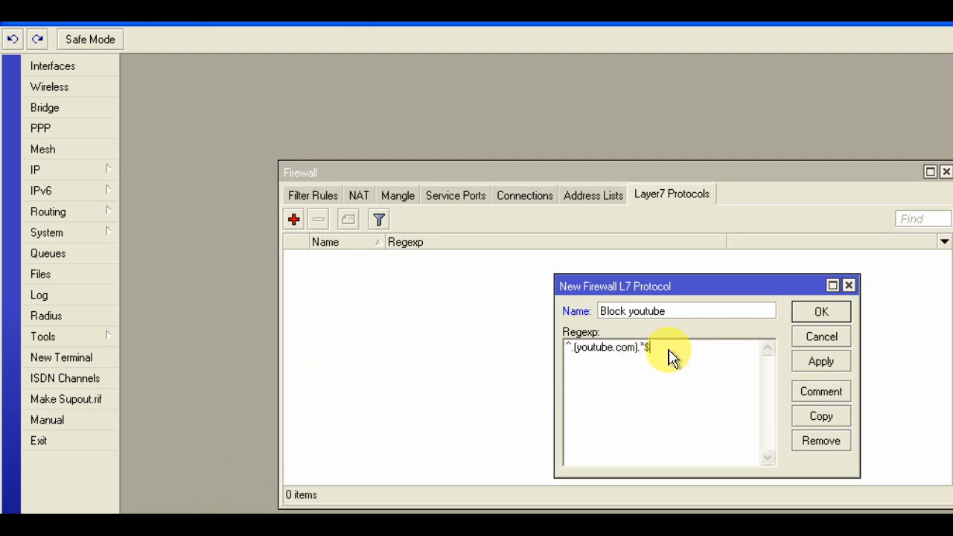
{"action": "left_click_drag", "start_coordinate": [653, 349], "coordinate": [564, 349]}
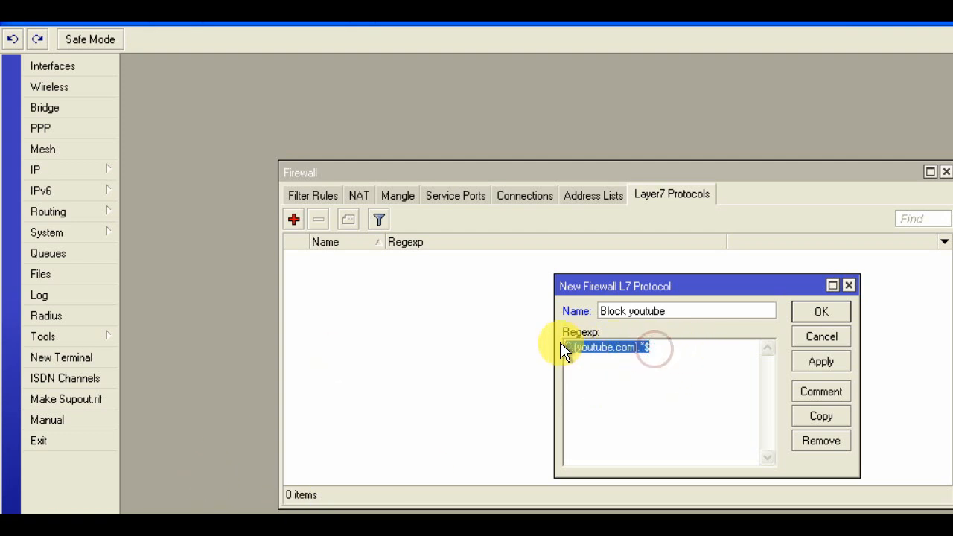
{"action": "left_click", "coordinate": [614, 381]}
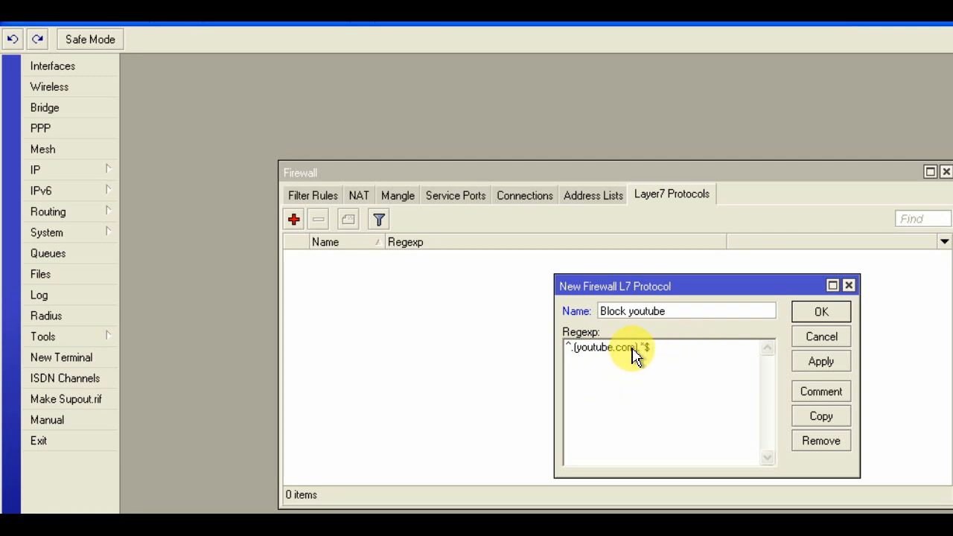
{"action": "left_click_drag", "start_coordinate": [634, 350], "coordinate": [576, 353]}
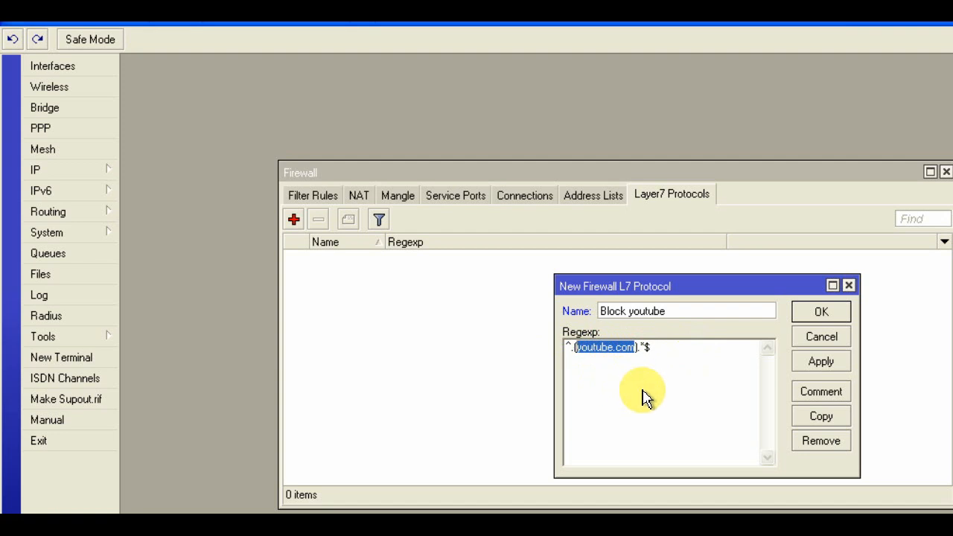
{"action": "left_click", "coordinate": [674, 397]}
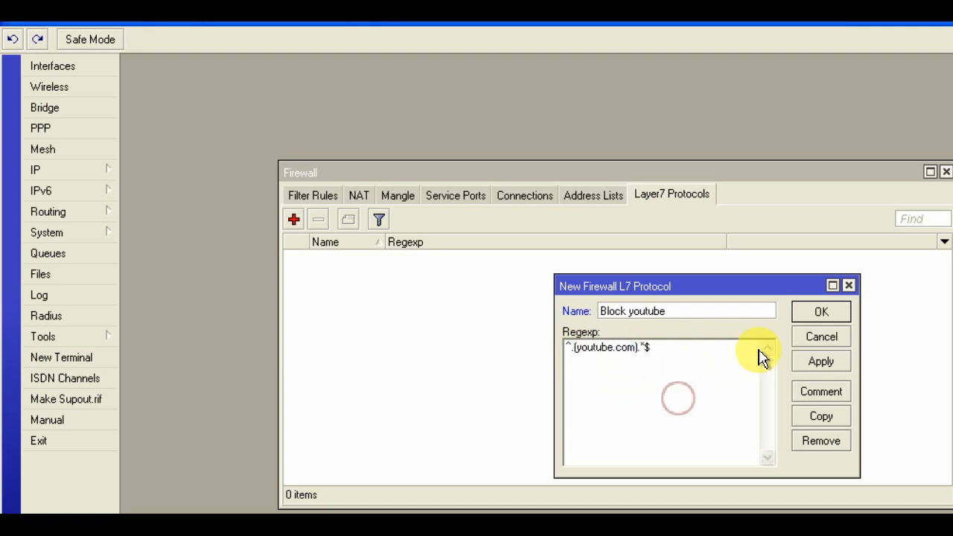
{"action": "left_click", "coordinate": [820, 311]}
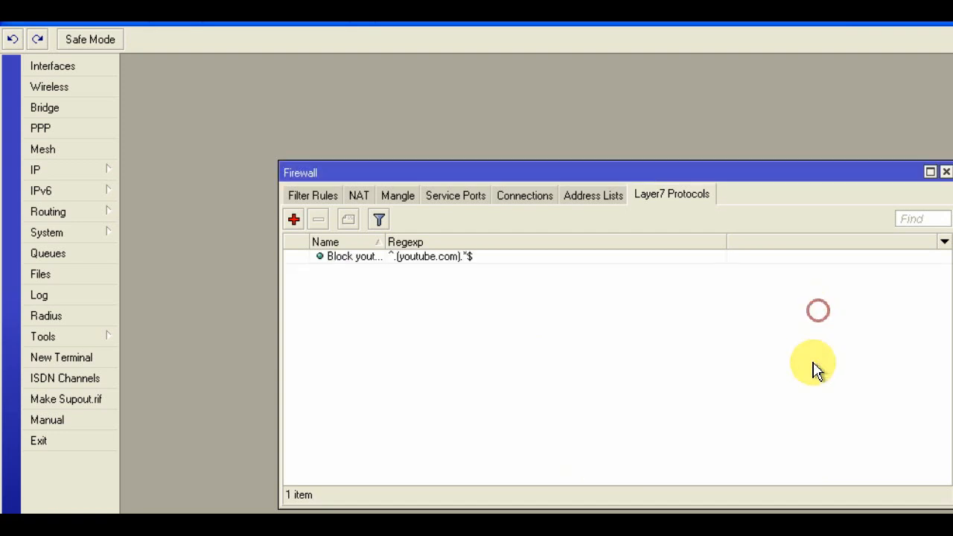
{"action": "double_click", "coordinate": [354, 256]}
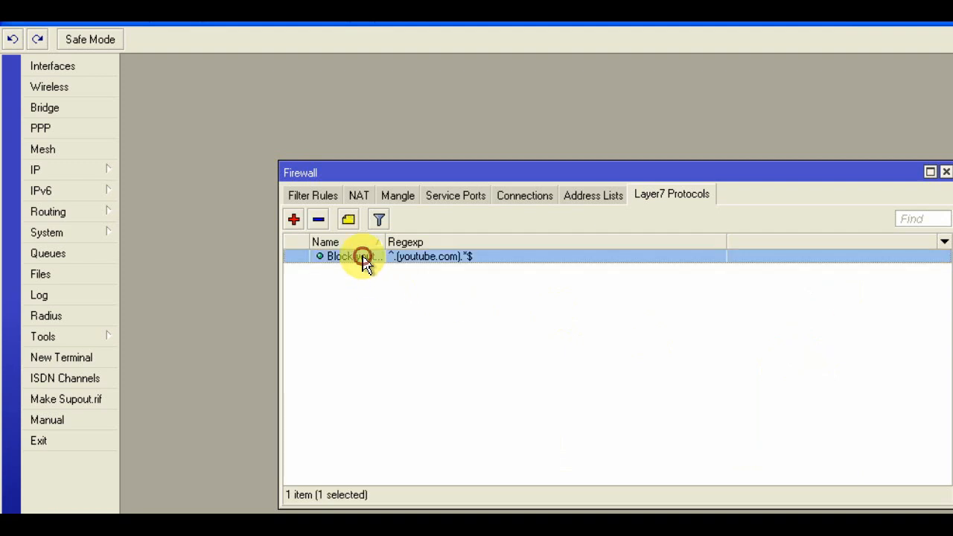
{"action": "left_click", "coordinate": [821, 361]}
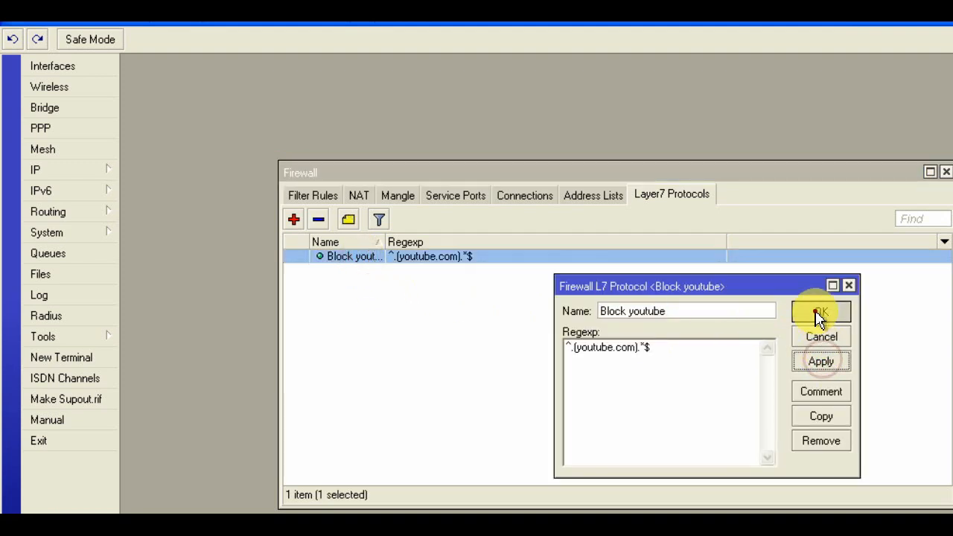
{"action": "left_click", "coordinate": [820, 311]}
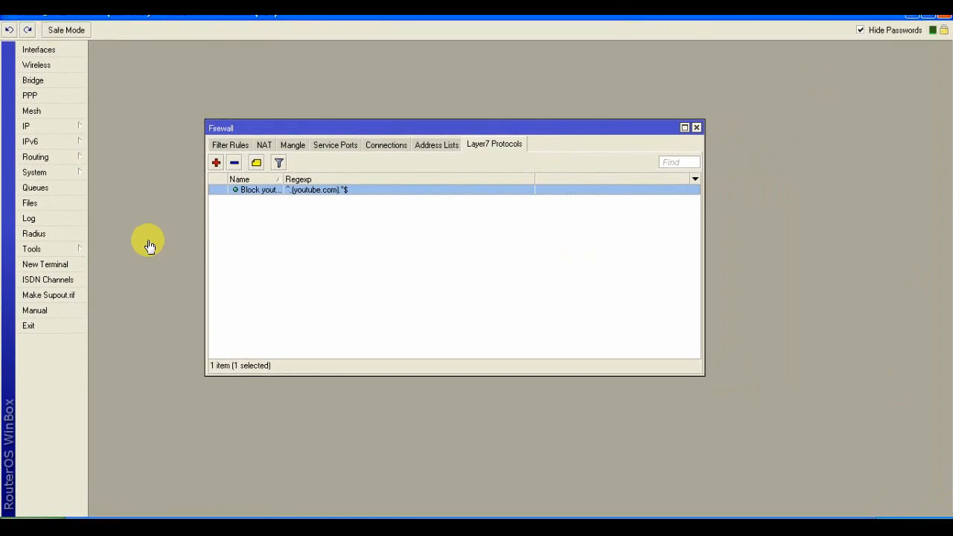
Go to Filter Rules and add a new rule, which defaults to the forward chain
{"action": "left_click", "coordinate": [232, 144]}
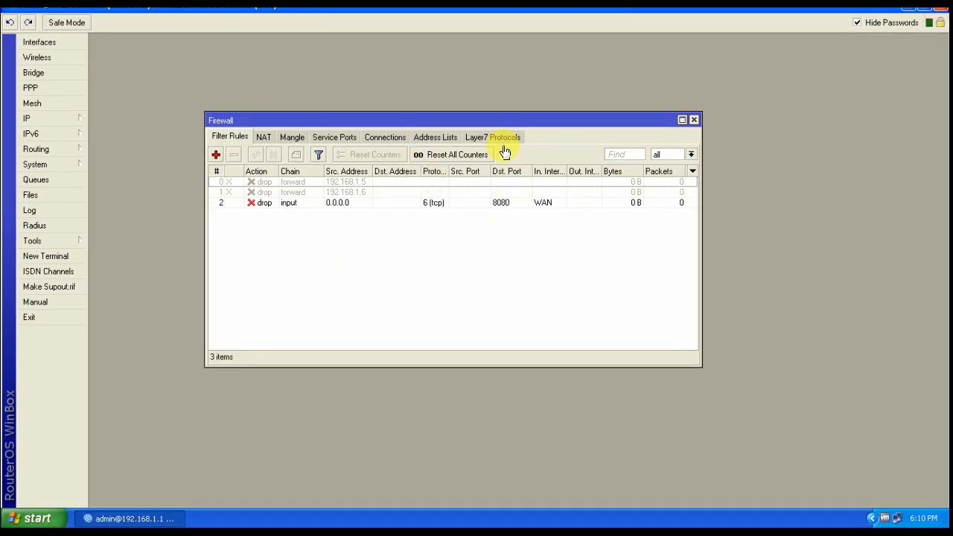
{"action": "left_click", "coordinate": [217, 155]}
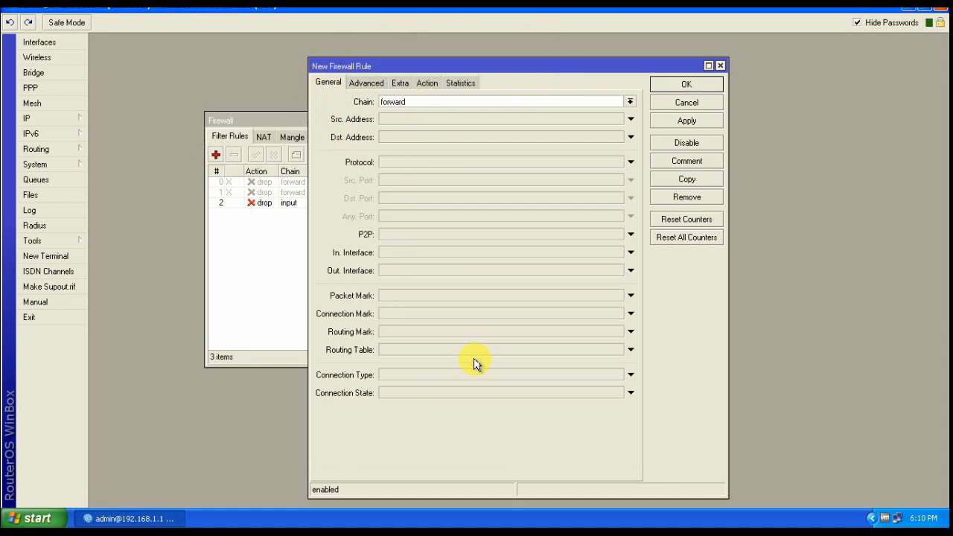
Set the new rule's Layer7 Protocol to 'Block youtube' on the Advanced tab
{"action": "left_click", "coordinate": [364, 83]}
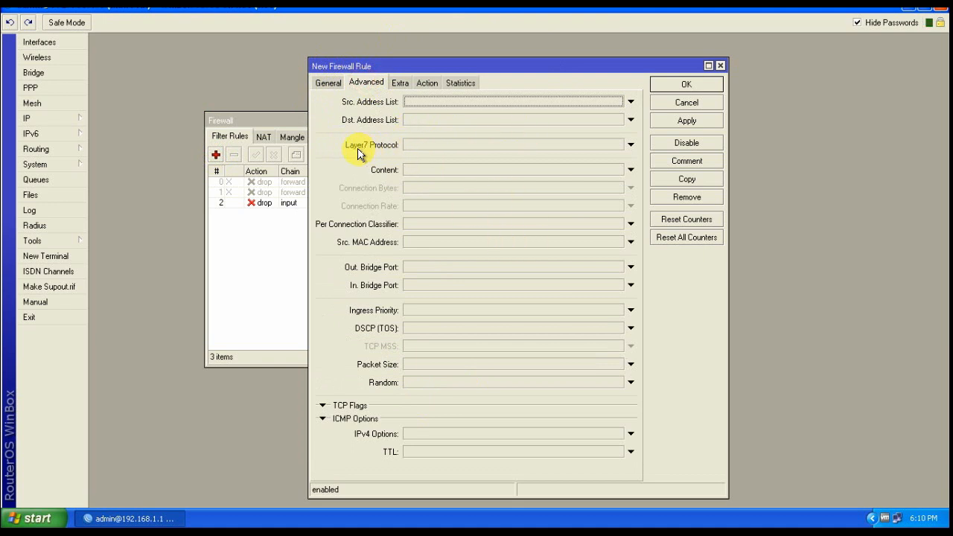
{"action": "left_click", "coordinate": [469, 146]}
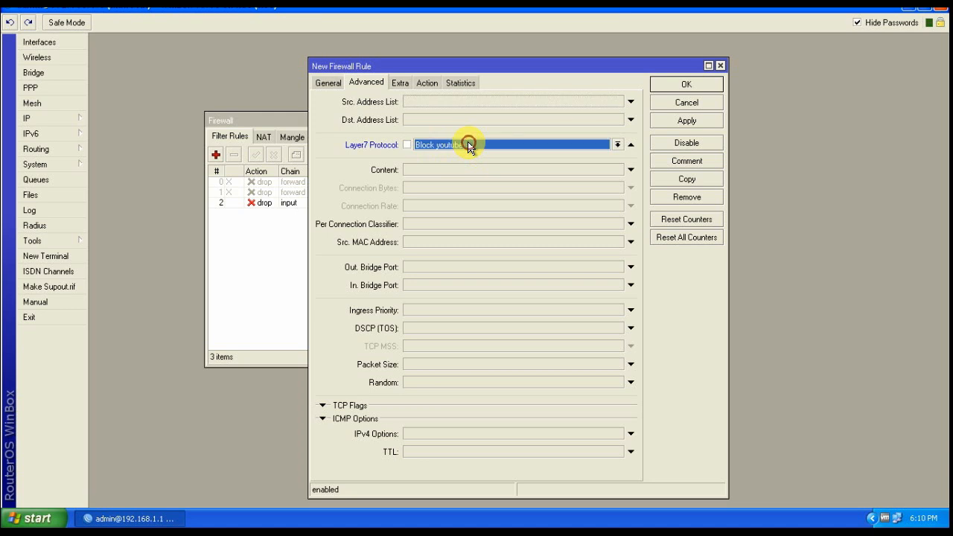
{"action": "left_click", "coordinate": [618, 145]}
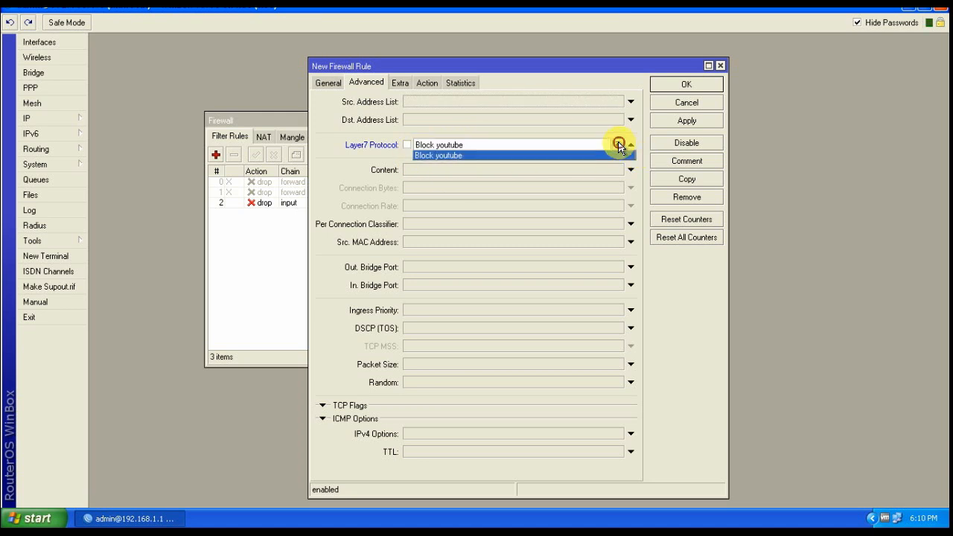
{"action": "left_click", "coordinate": [452, 153]}
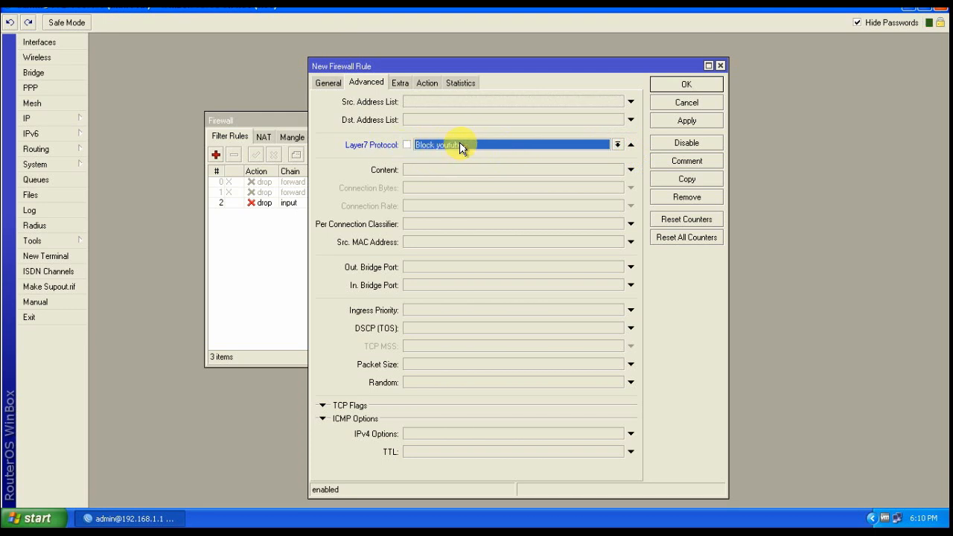
{"action": "left_click", "coordinate": [426, 83]}
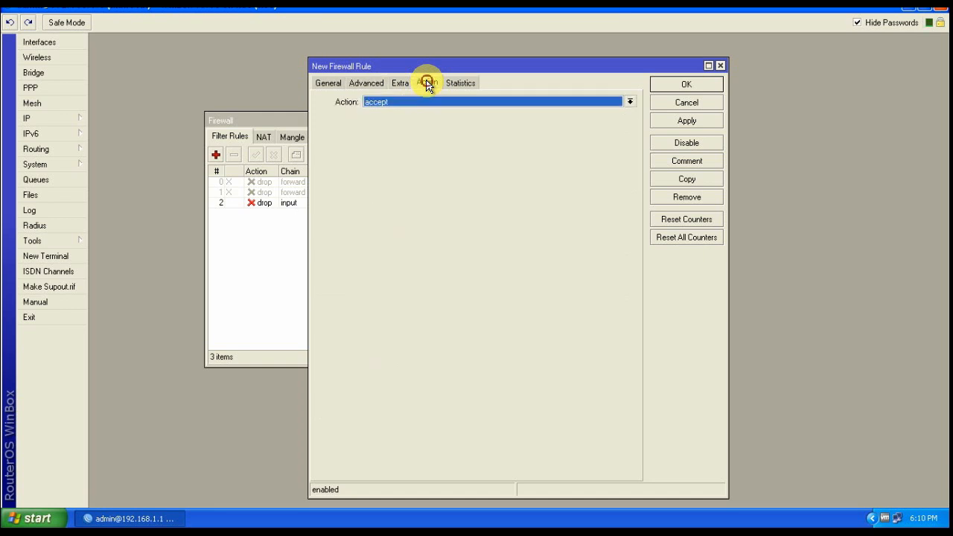
Set the rule's action to drop, then apply and save it
{"action": "left_click", "coordinate": [627, 102]}
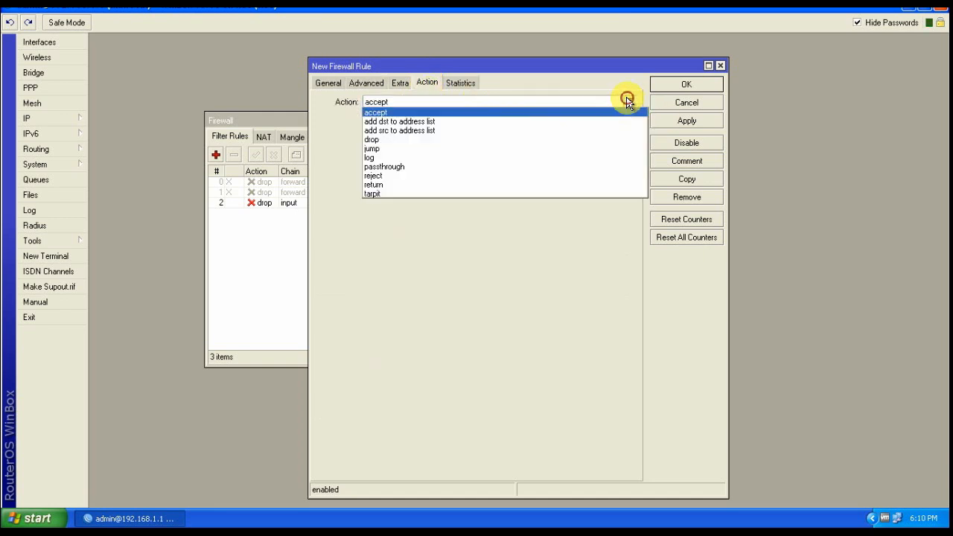
{"action": "left_click", "coordinate": [372, 139]}
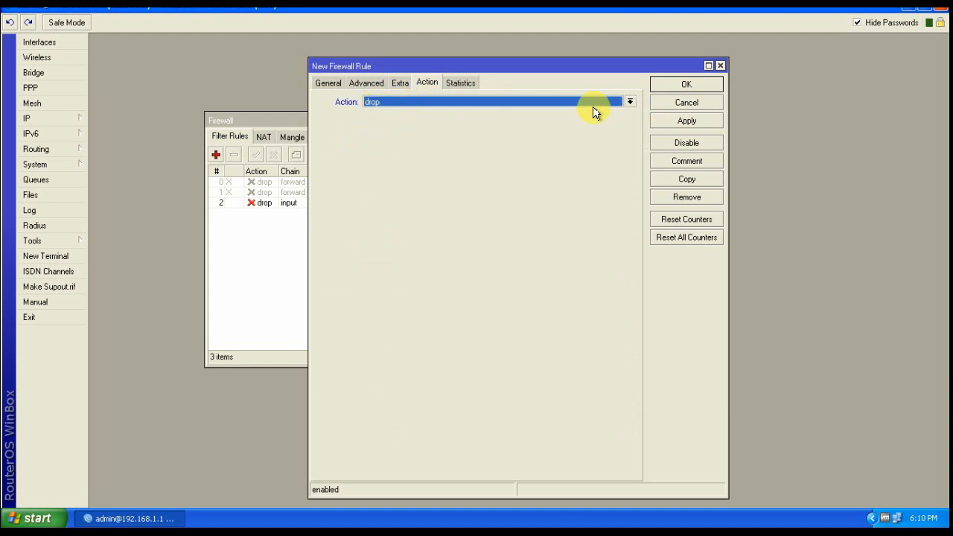
{"action": "left_click", "coordinate": [677, 121]}
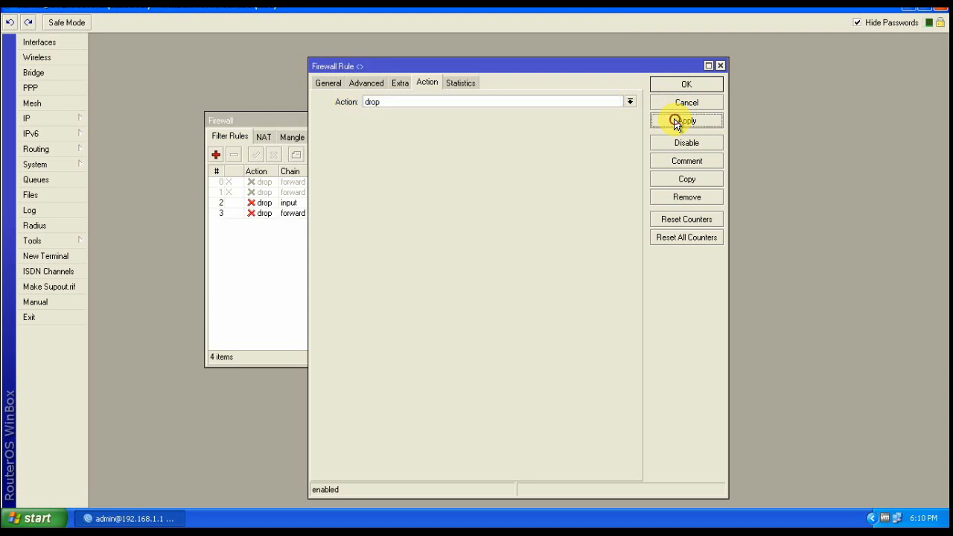
{"action": "left_click", "coordinate": [689, 84]}
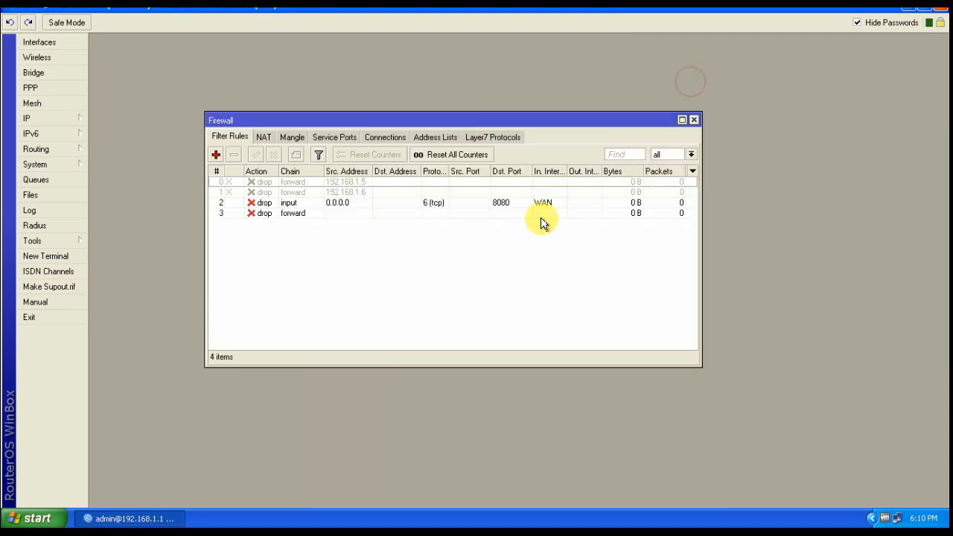
Review filter rules 2 and 3, then minimize the WinBox window
{"action": "left_click", "coordinate": [287, 203]}
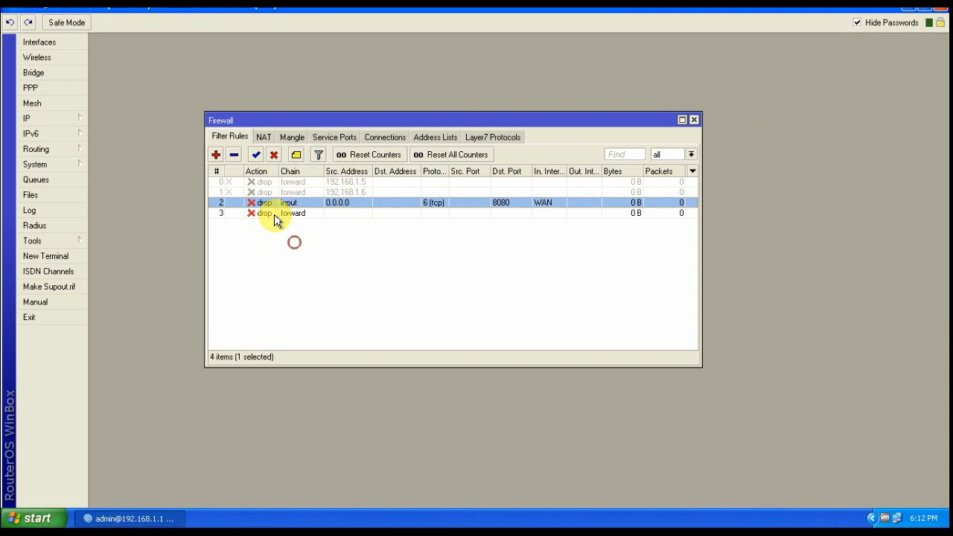
{"action": "left_click", "coordinate": [265, 213]}
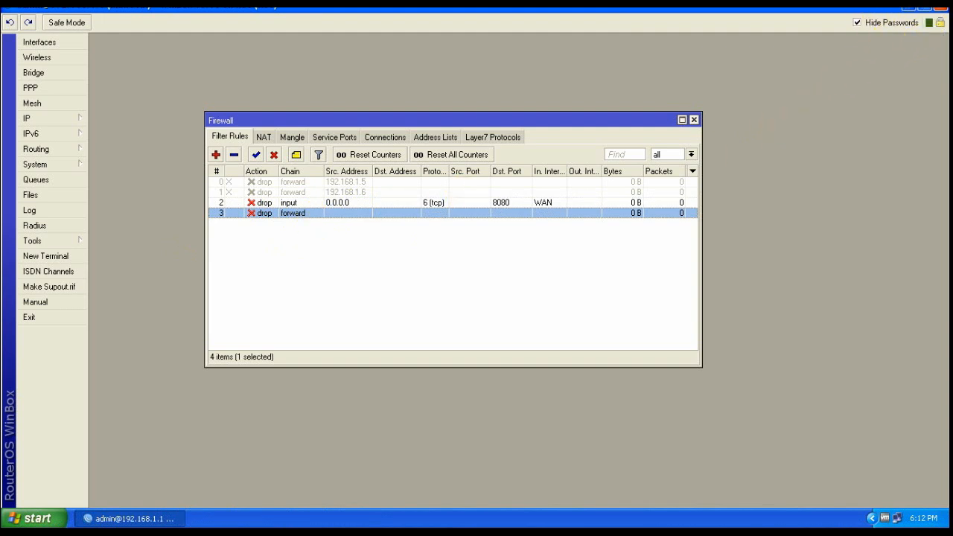
{"action": "left_click", "coordinate": [448, 278]}
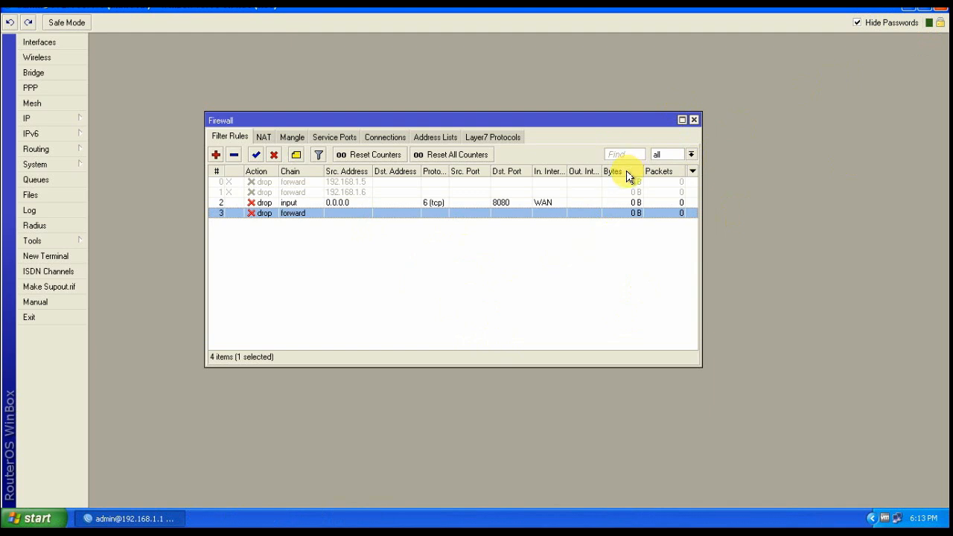
{"action": "left_click", "coordinate": [907, 10]}
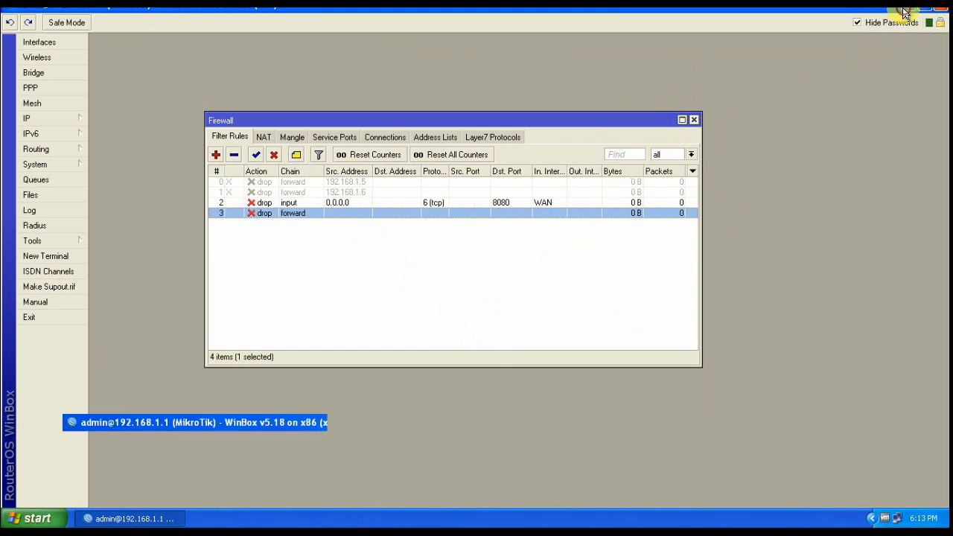
Launch Firefox maximized and try loading youtube
{"action": "double_click", "coordinate": [26, 70]}
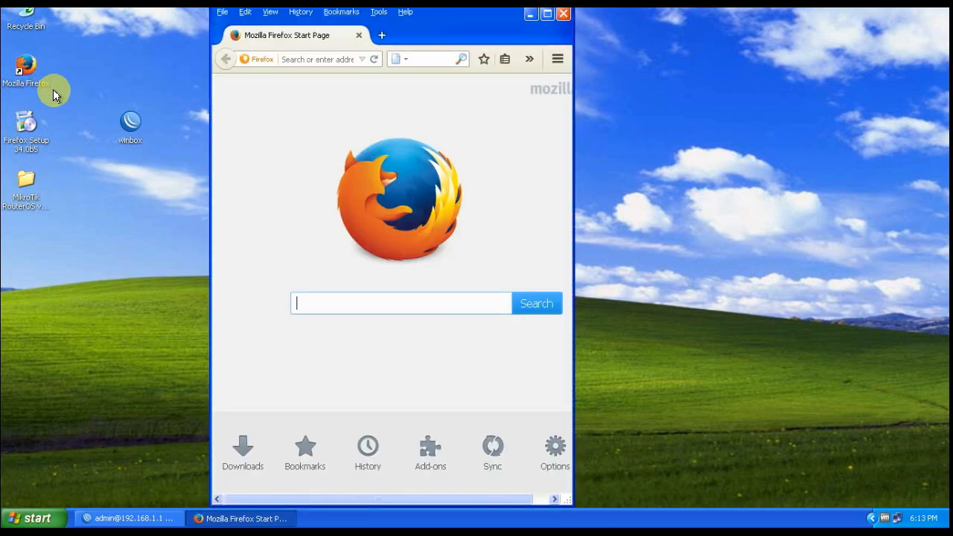
{"action": "left_click", "coordinate": [547, 15]}
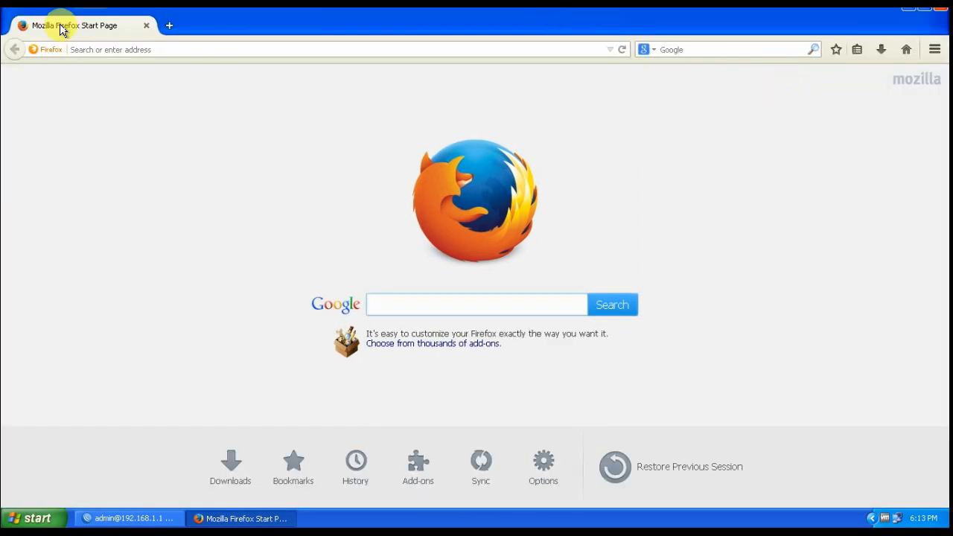
{"action": "left_click", "coordinate": [102, 50]}
{"action": "type", "text": "youtube"}
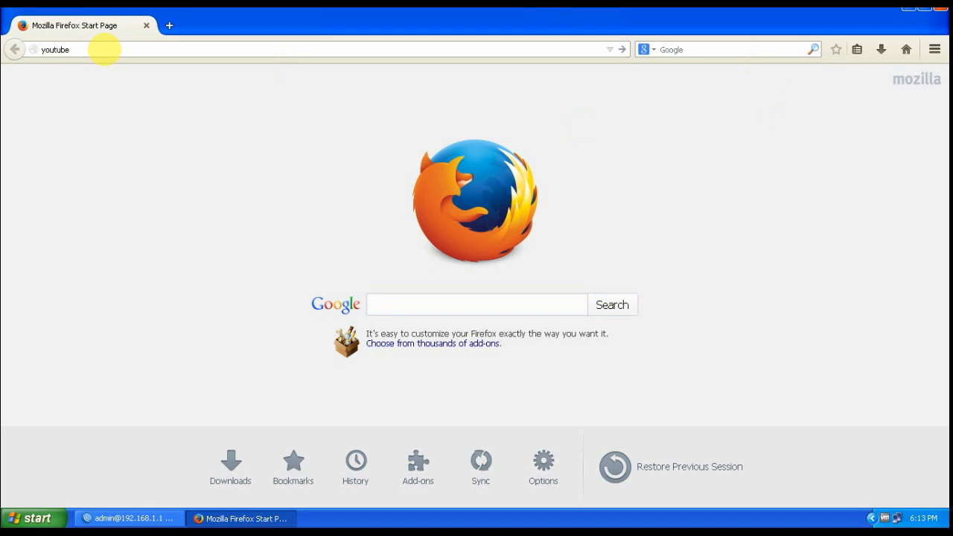
{"action": "key", "text": "Return"}
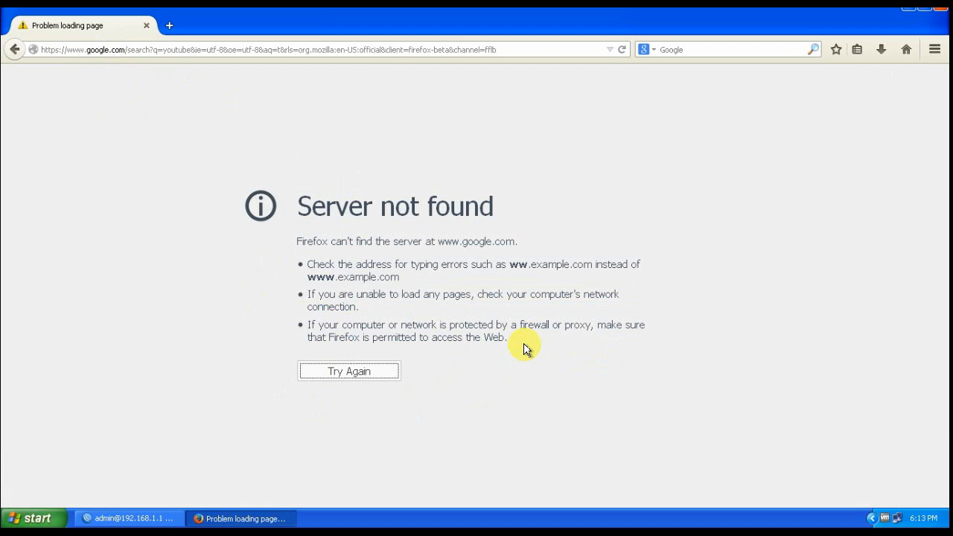
{"action": "left_click", "coordinate": [326, 52]}
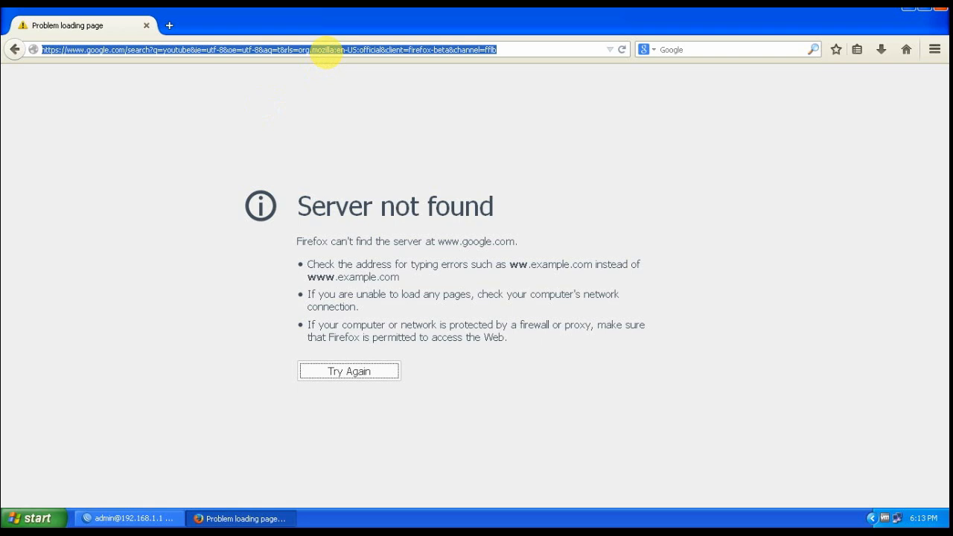
{"action": "type", "text": "filehippo.com/"}
{"action": "key", "text": "Return"}
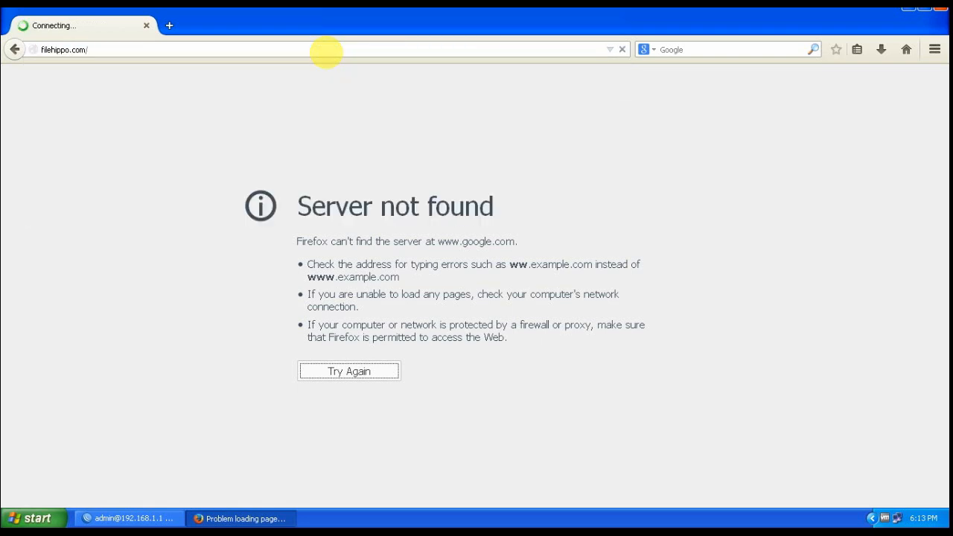
{"action": "left_click", "coordinate": [96, 49]}
{"action": "type", "text": "fi"}
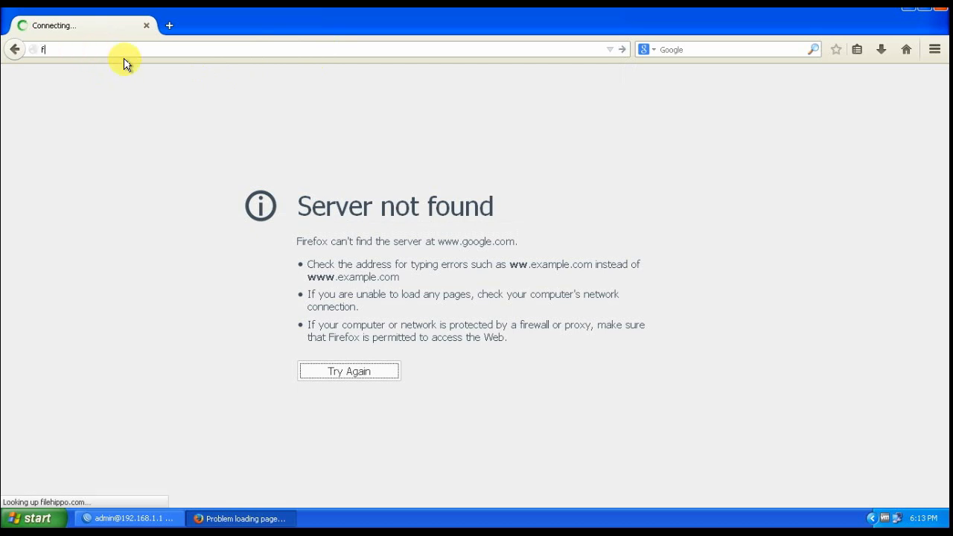
{"action": "key", "text": "Return"}
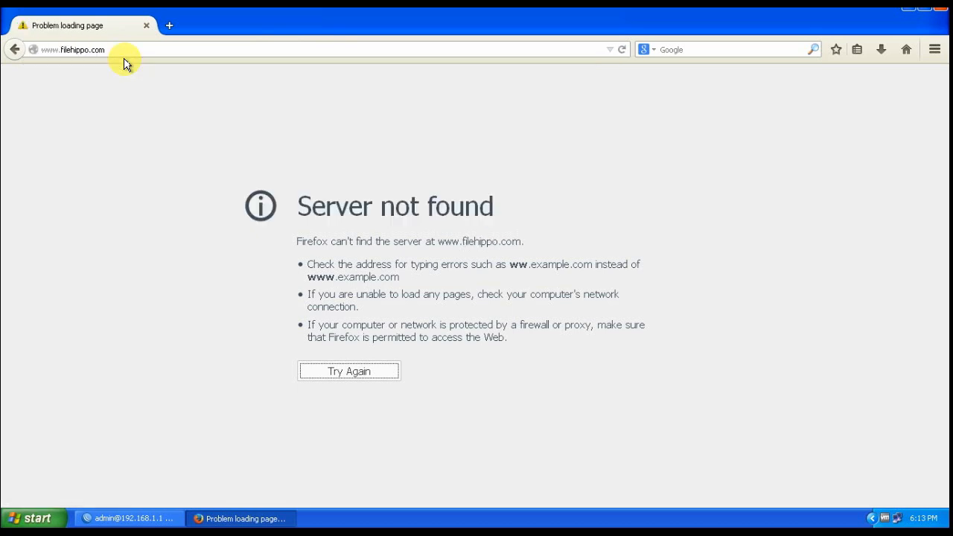
{"action": "left_click", "coordinate": [107, 51]}
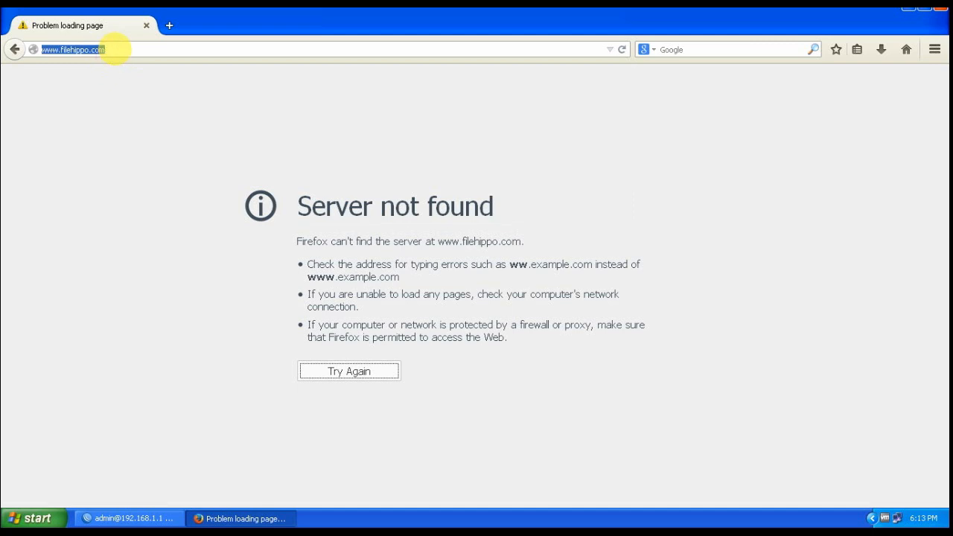
{"action": "type", "text": "facebook"}
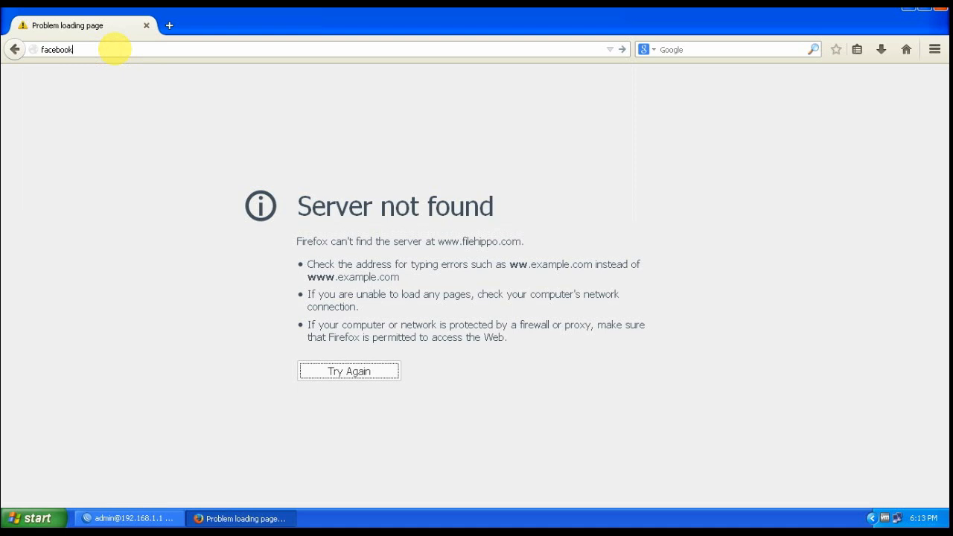
{"action": "key", "text": "Return"}
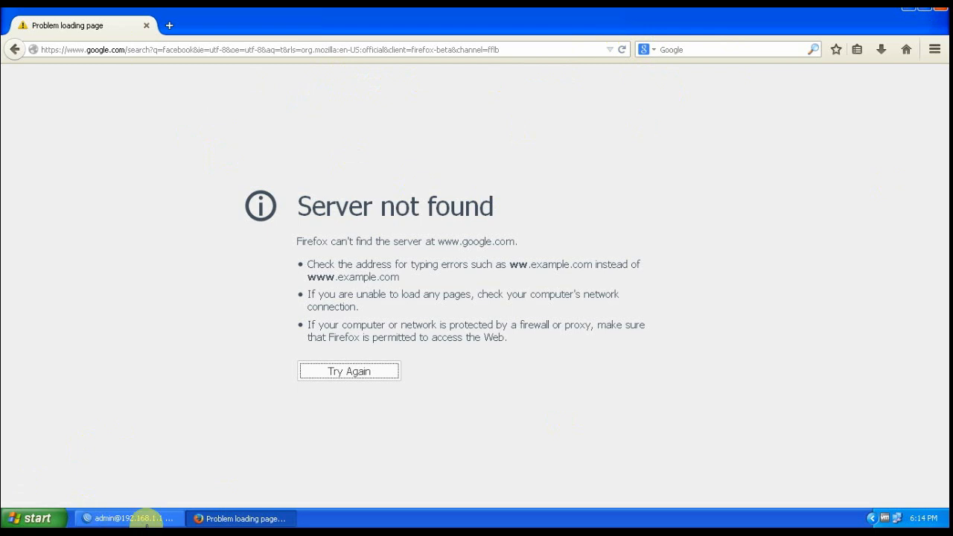
Delete the filehippo deny rule from the router's Web Proxy Access list
{"action": "left_click", "coordinate": [147, 519]}
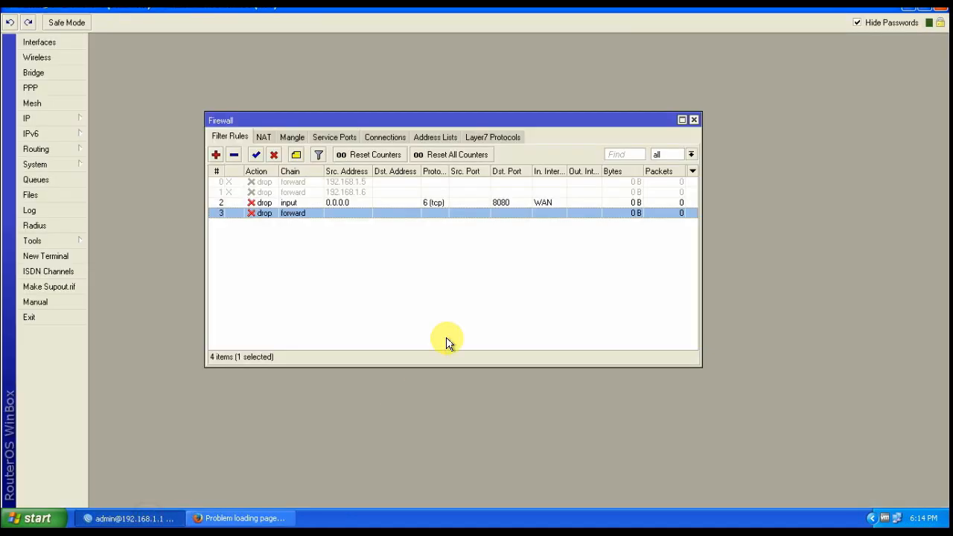
{"action": "left_click", "coordinate": [51, 121]}
{"action": "left_click", "coordinate": [124, 437]}
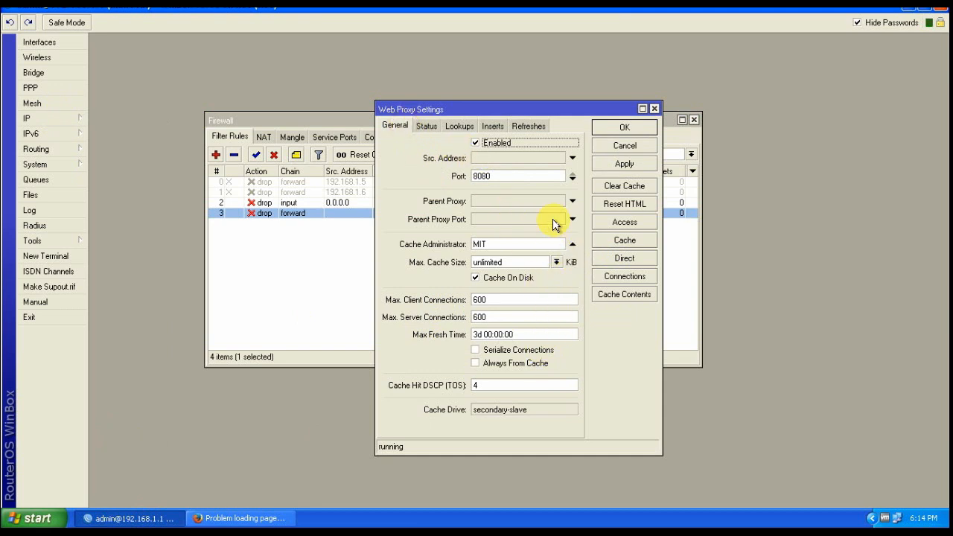
{"action": "left_click", "coordinate": [621, 223]}
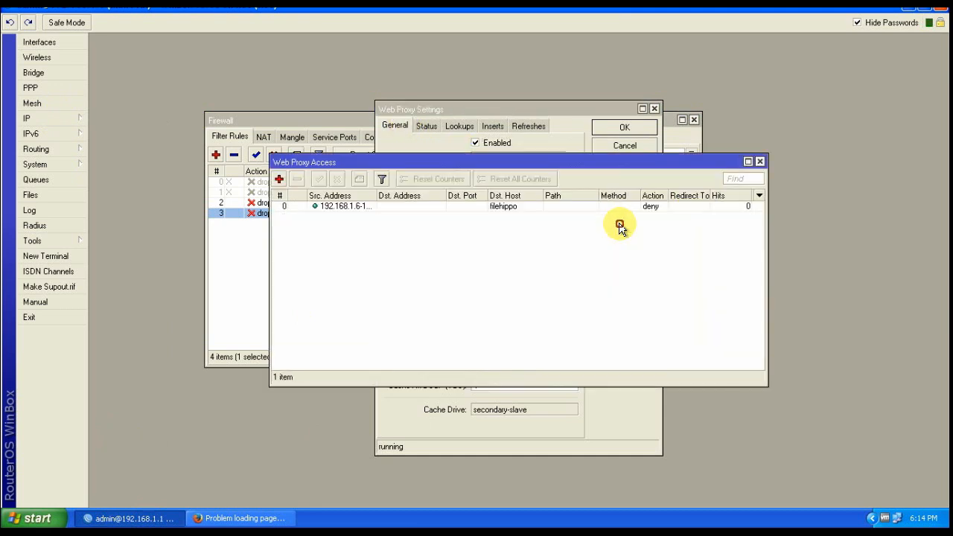
{"action": "left_click", "coordinate": [339, 209]}
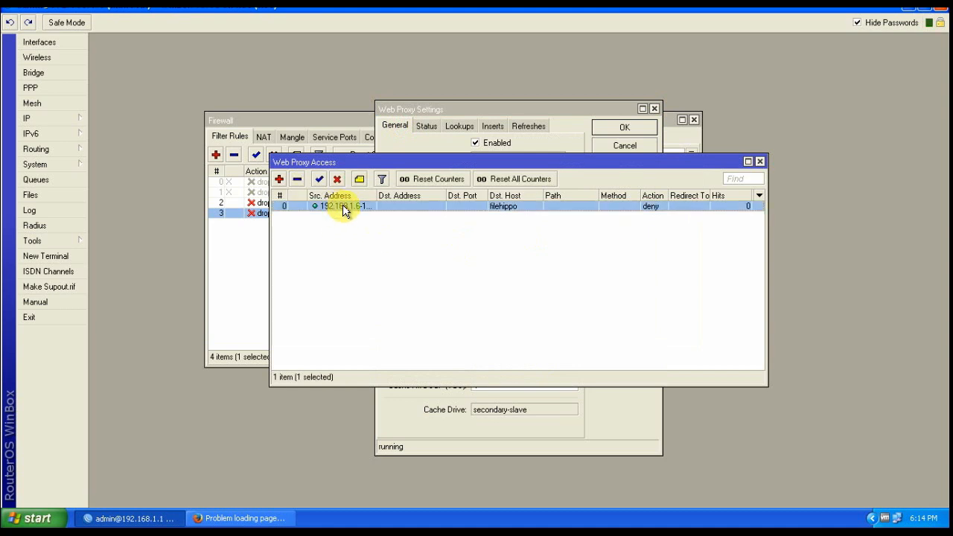
{"action": "double_click", "coordinate": [343, 209]}
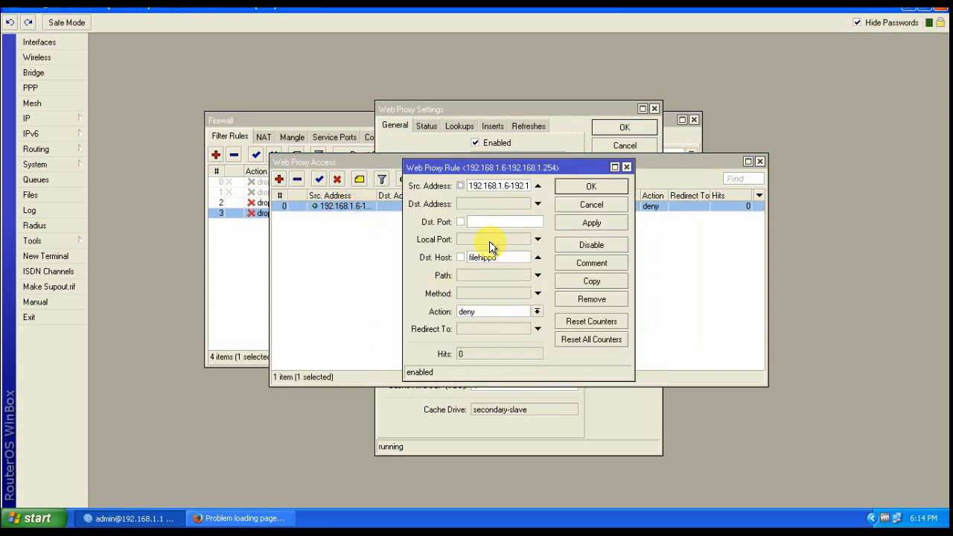
{"action": "left_click", "coordinate": [592, 206]}
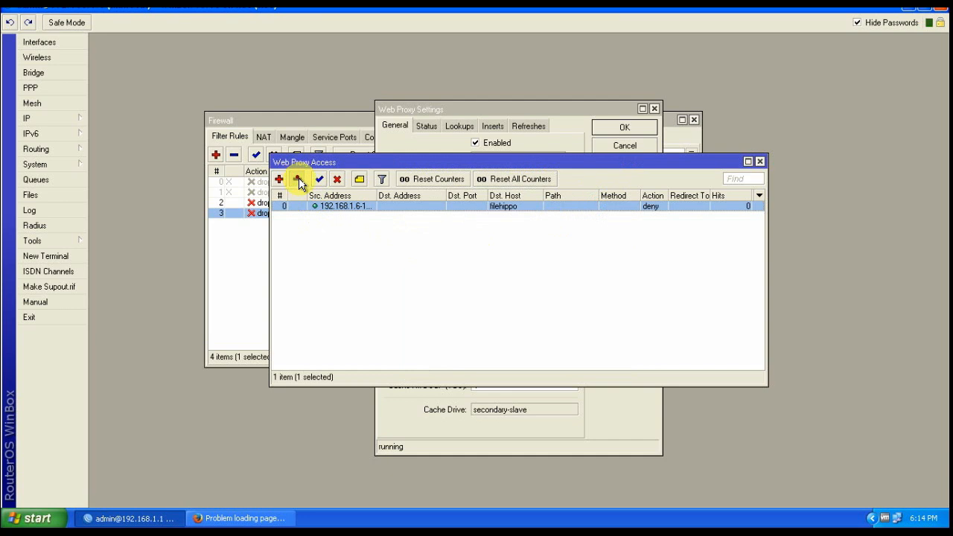
{"action": "left_click", "coordinate": [297, 180]}
{"action": "left_click", "coordinate": [759, 162]}
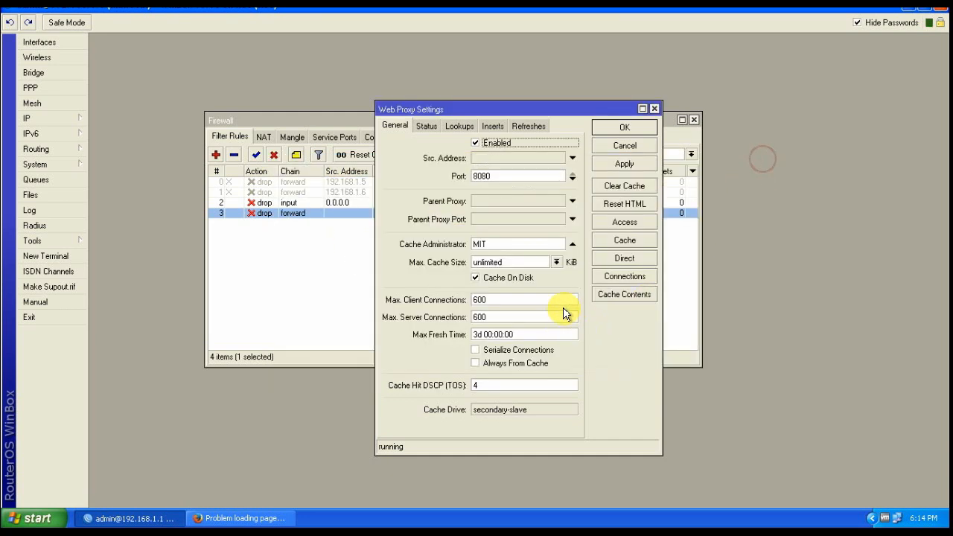
Untick Enabled in Web Proxy Settings, apply and close
{"action": "left_click", "coordinate": [475, 143]}
{"action": "left_click", "coordinate": [623, 166]}
{"action": "left_click", "coordinate": [623, 128]}
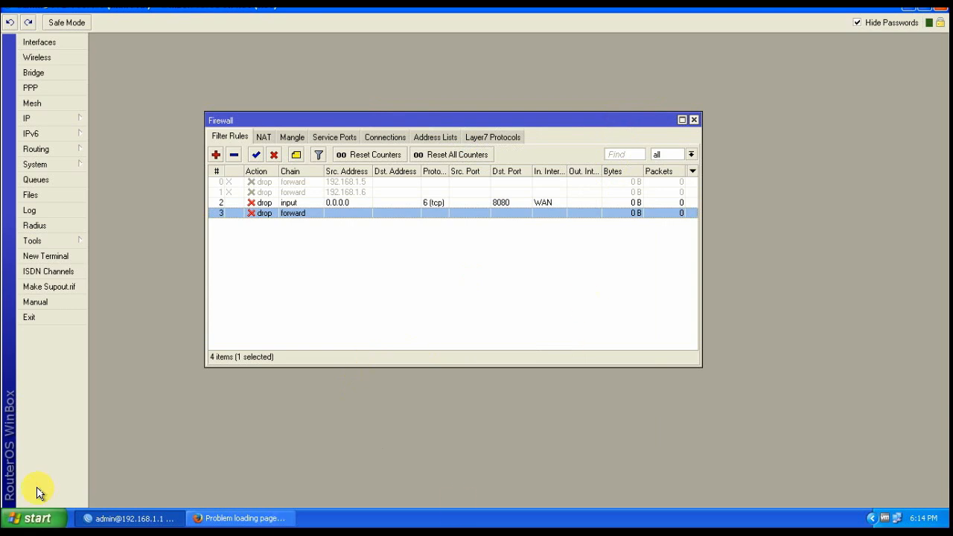
{"action": "left_click", "coordinate": [251, 516]}
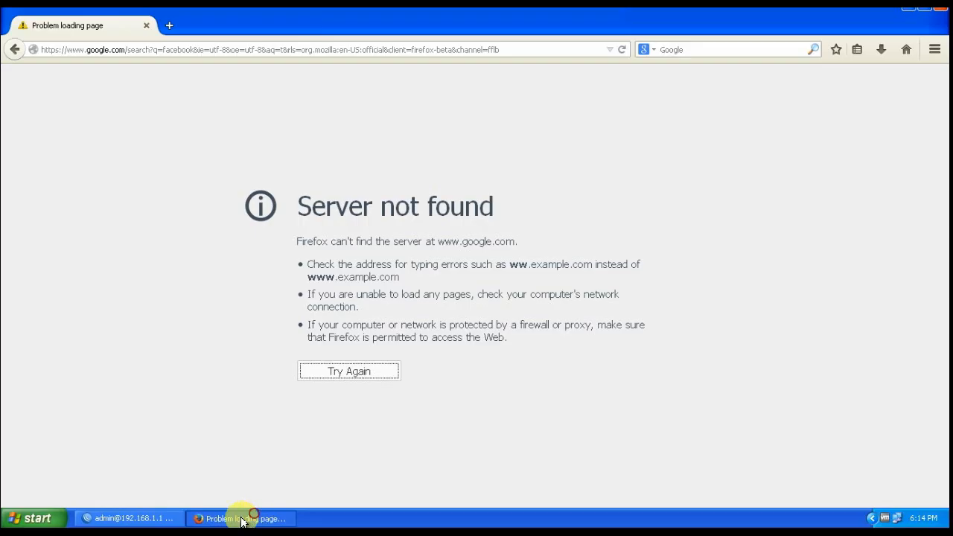
{"action": "left_click", "coordinate": [217, 50]}
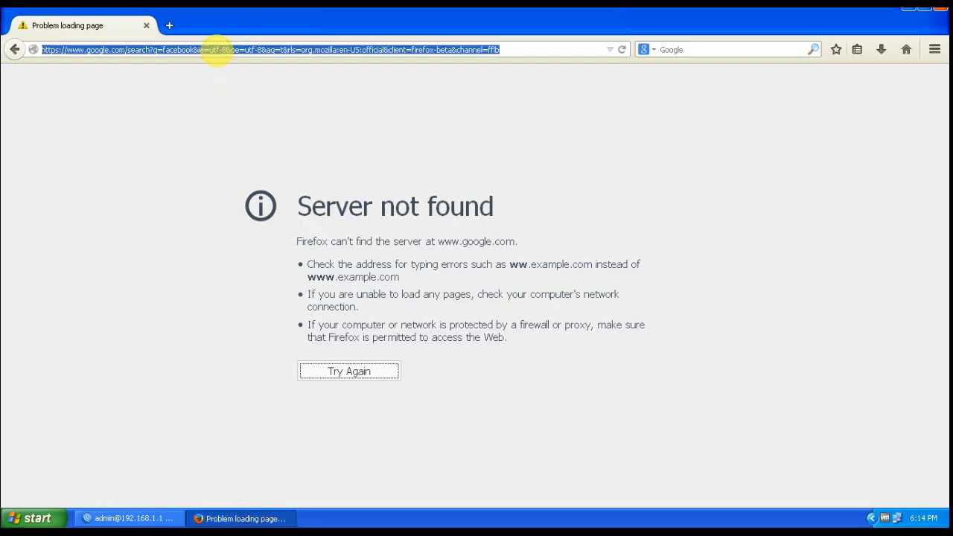
{"action": "key", "text": "Return"}
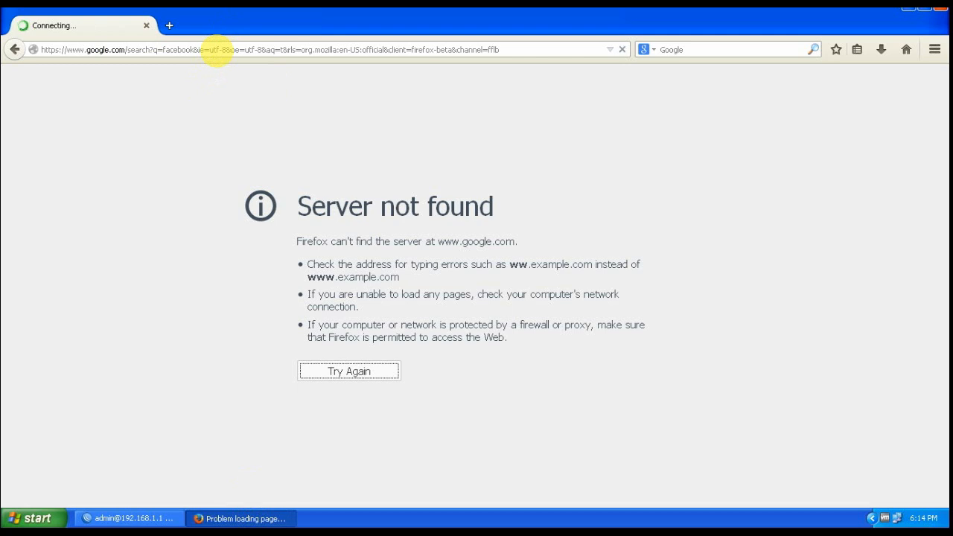
{"action": "left_click", "coordinate": [170, 28]}
{"action": "left_click", "coordinate": [151, 49]}
{"action": "type", "text": "filehippo.com/"}
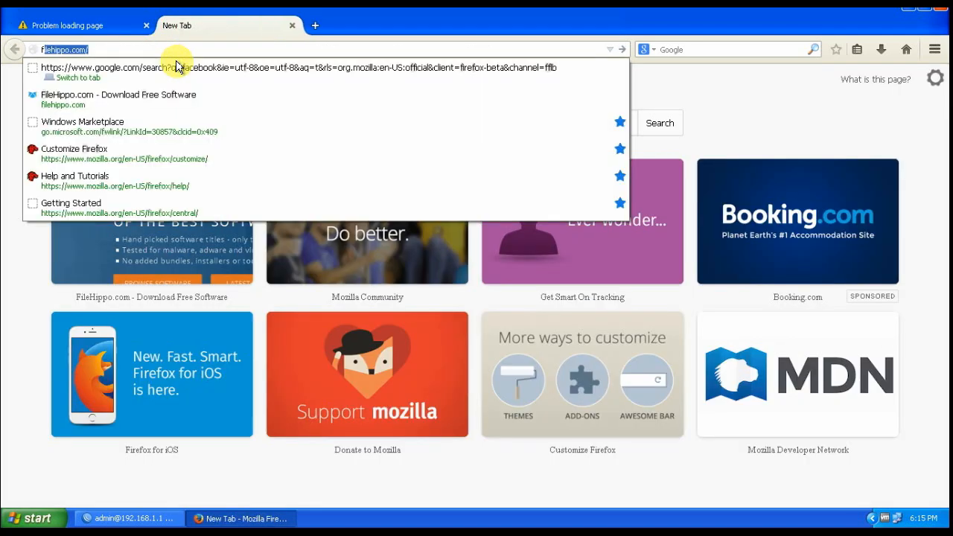
{"action": "key", "text": "Return"}
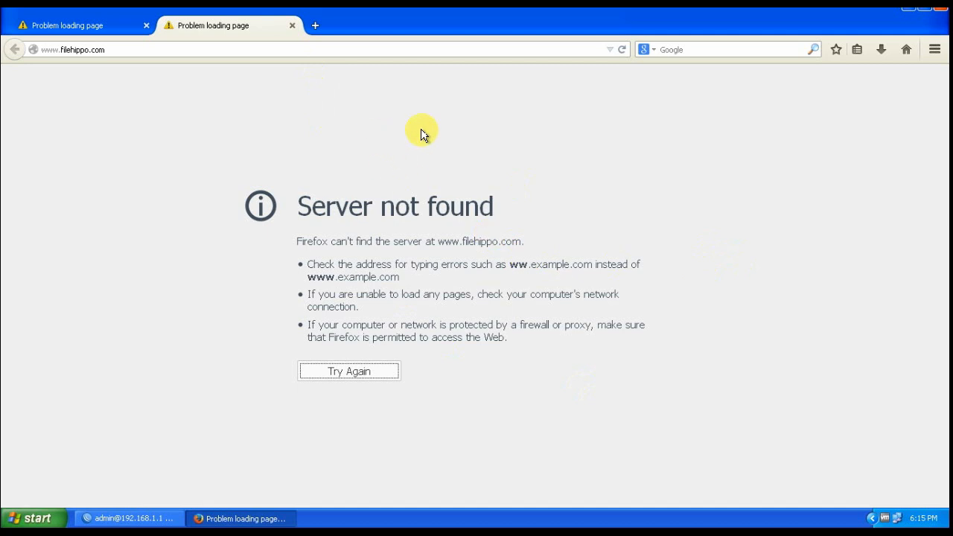
{"action": "left_click", "coordinate": [292, 25]}
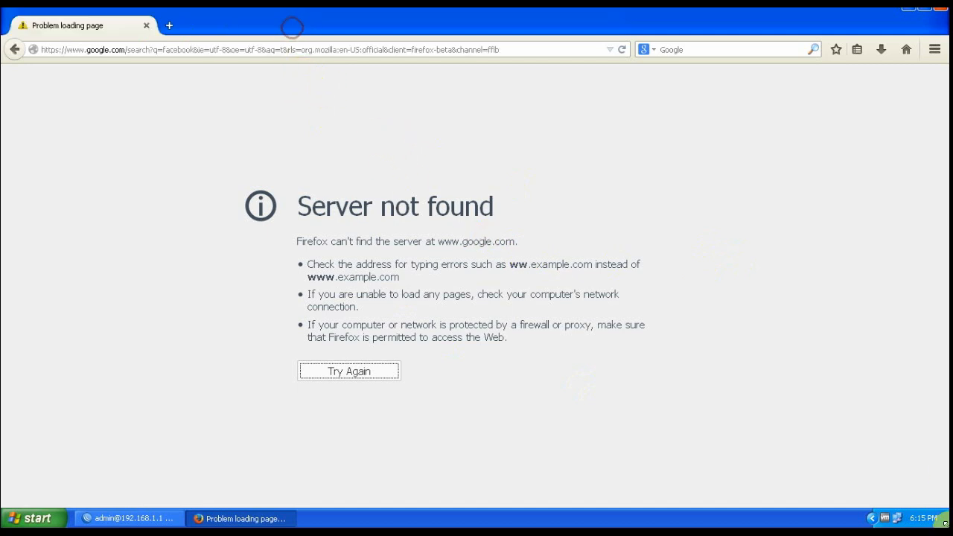
{"action": "right_click", "coordinate": [897, 518]}
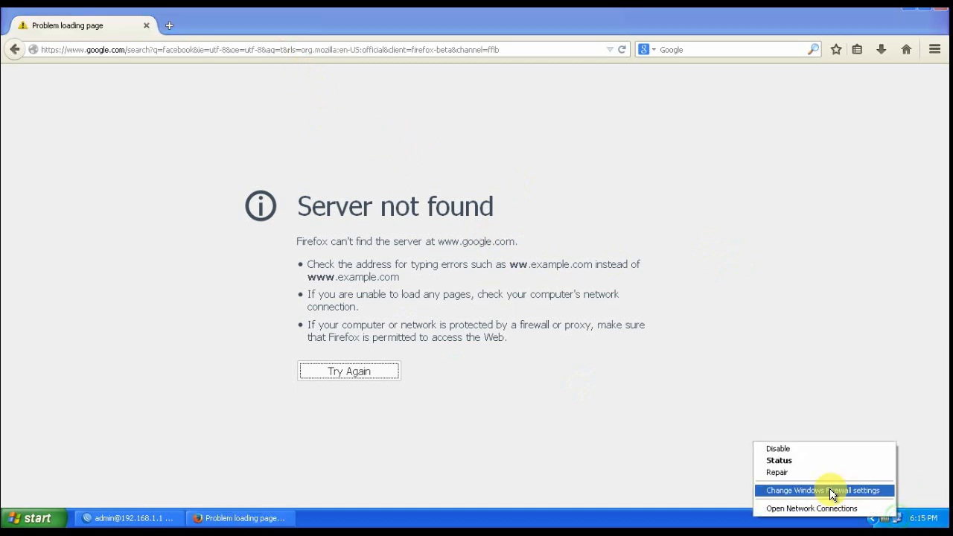
{"action": "left_click", "coordinate": [813, 507]}
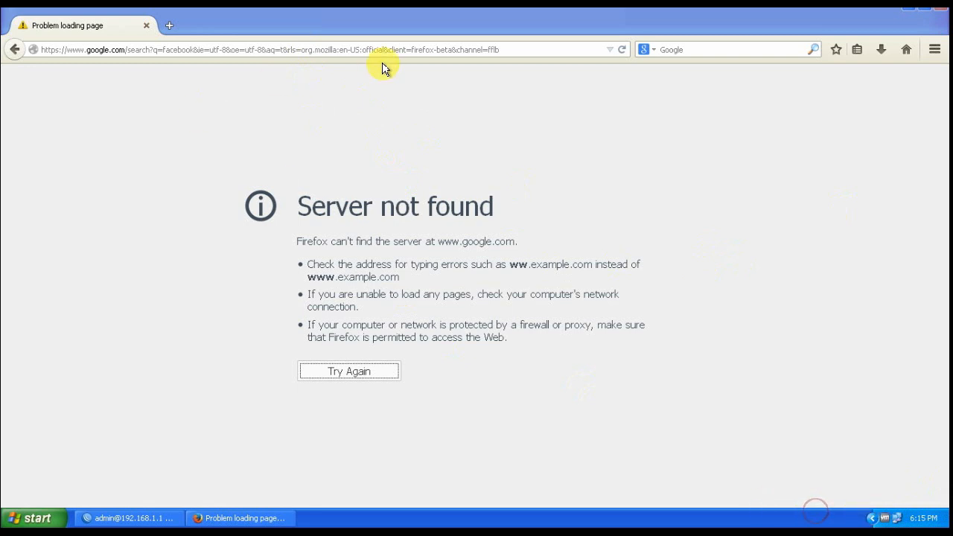
{"action": "double_click", "coordinate": [298, 199]}
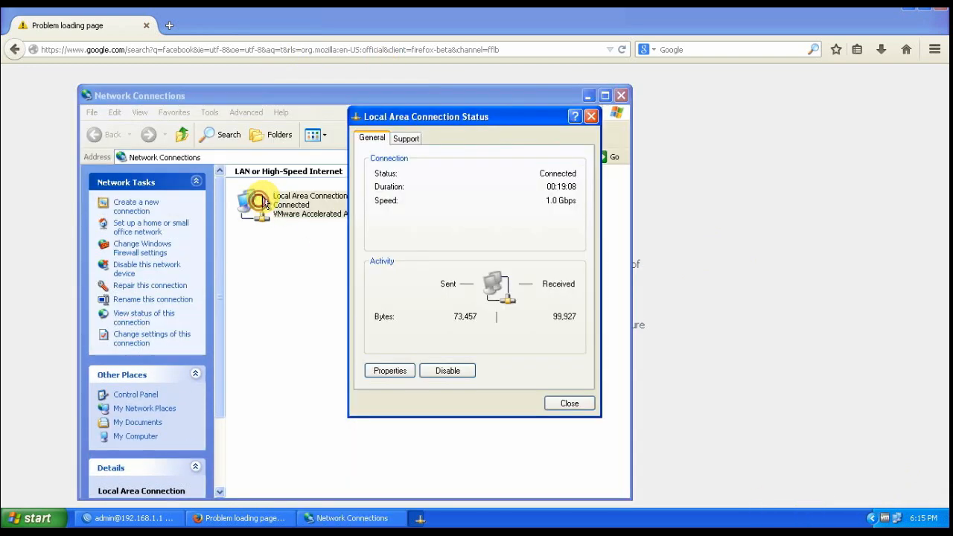
{"action": "left_click", "coordinate": [405, 137]}
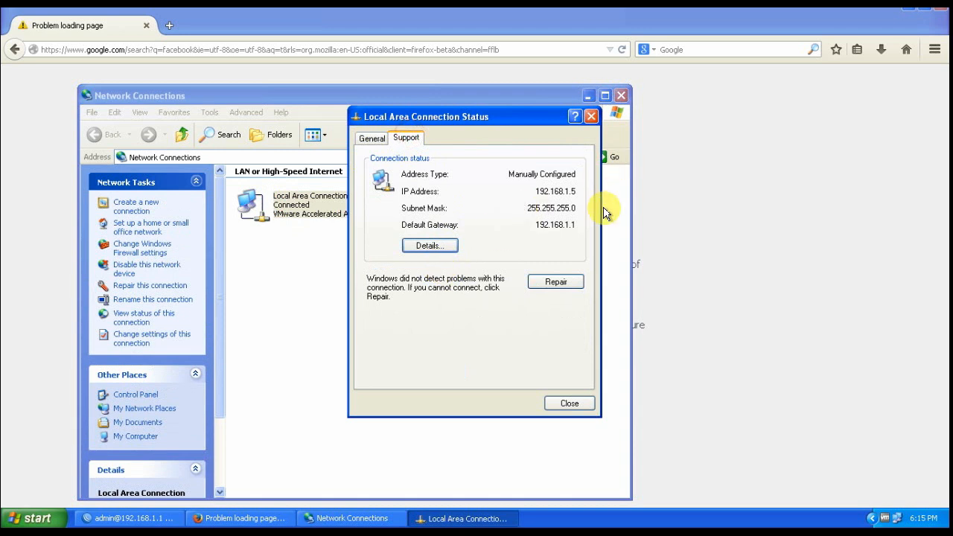
{"action": "left_click", "coordinate": [569, 403]}
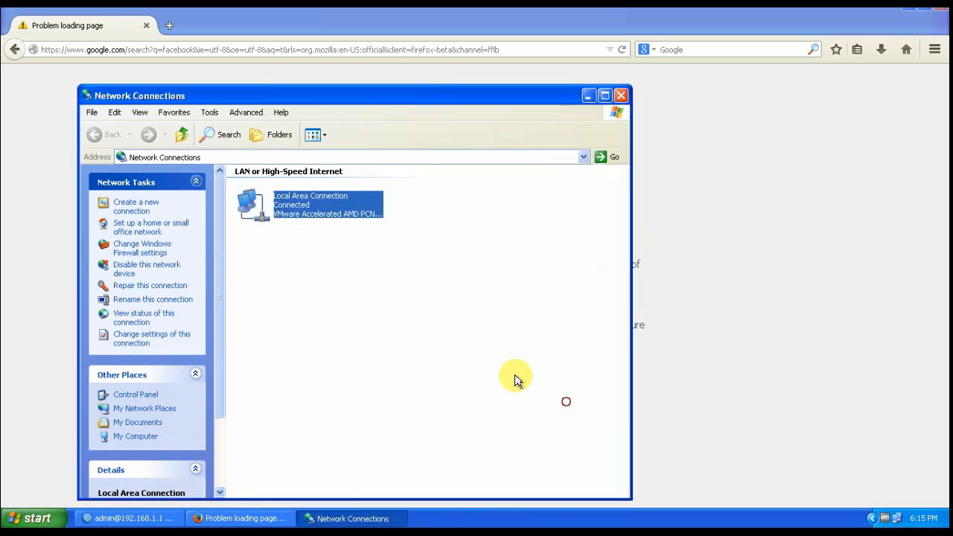
{"action": "left_click", "coordinate": [619, 95]}
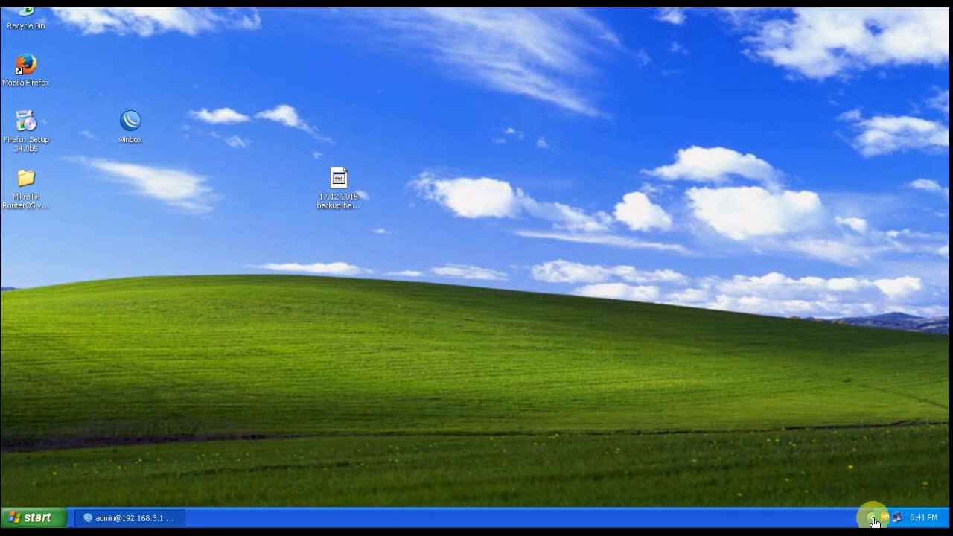
Refresh the desktop twice, then restore WinBox and open forward drop rule 0's settings
{"action": "right_click", "coordinate": [474, 216]}
{"action": "left_click", "coordinate": [497, 236]}
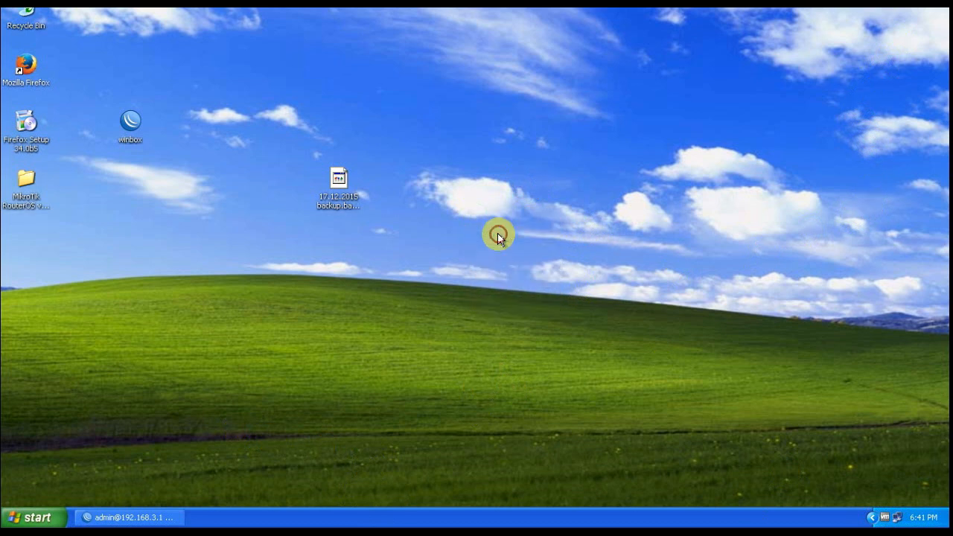
{"action": "right_click", "coordinate": [440, 122]}
{"action": "left_click", "coordinate": [460, 139]}
{"action": "left_click", "coordinate": [127, 515]}
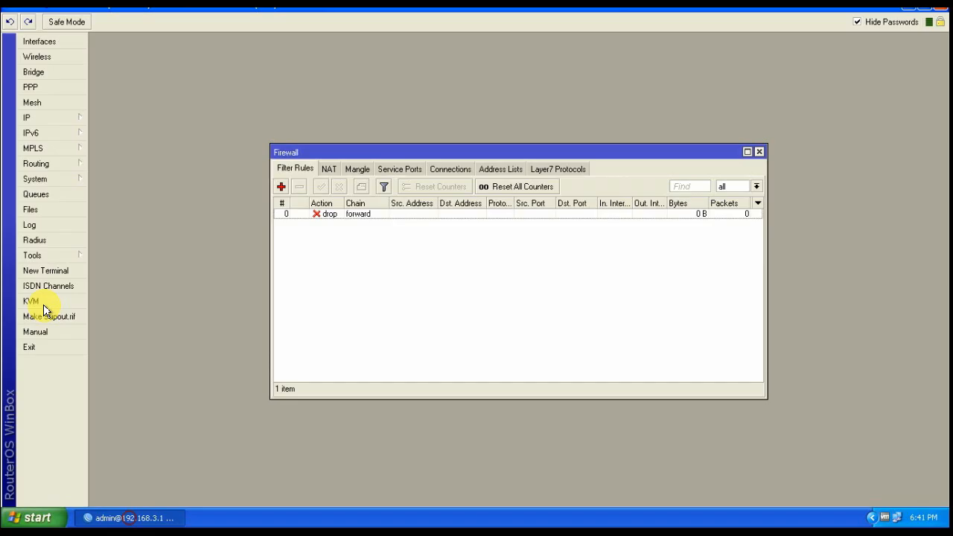
{"action": "double_click", "coordinate": [352, 217]}
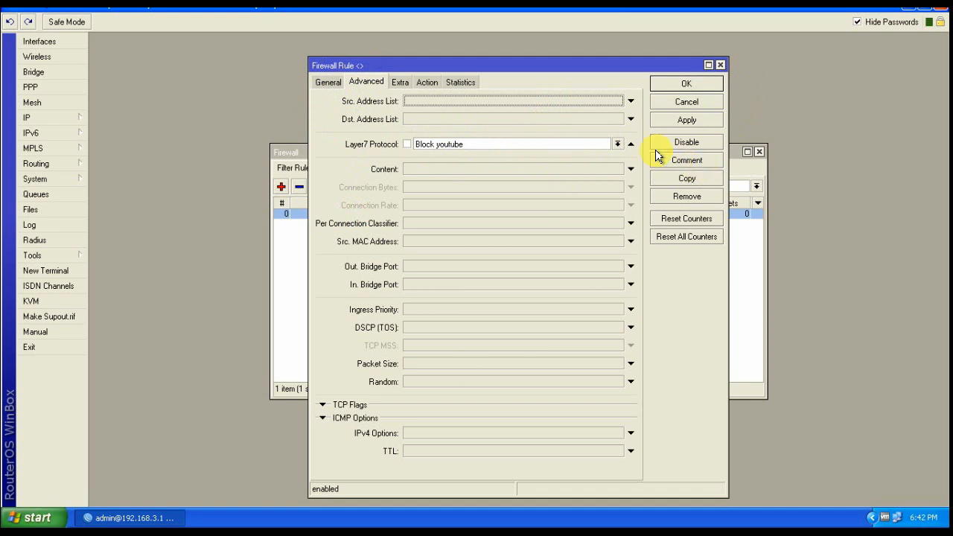
Minimise WinBox and load youtube in Internet Explorer, allowing its nonsecure items
{"action": "left_click", "coordinate": [909, 11]}
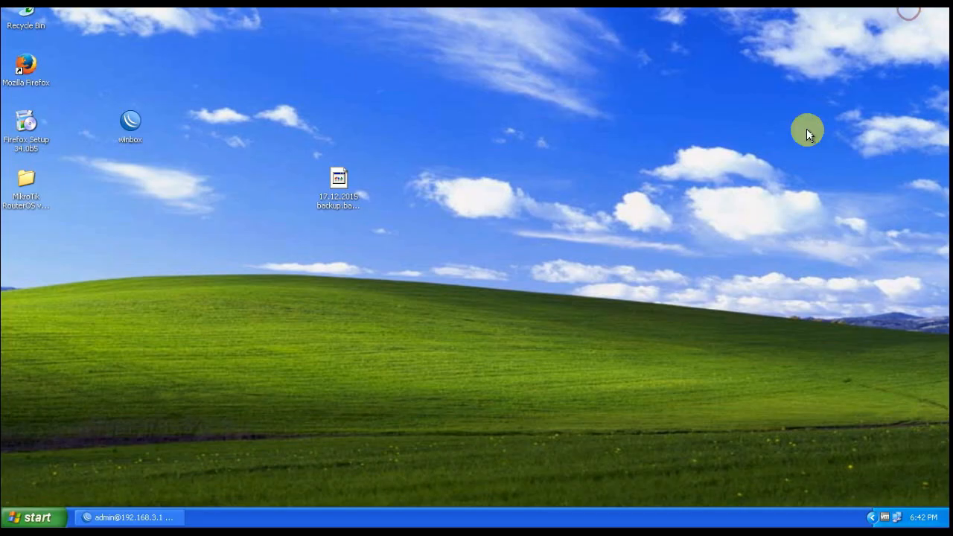
{"action": "left_click", "coordinate": [30, 516]}
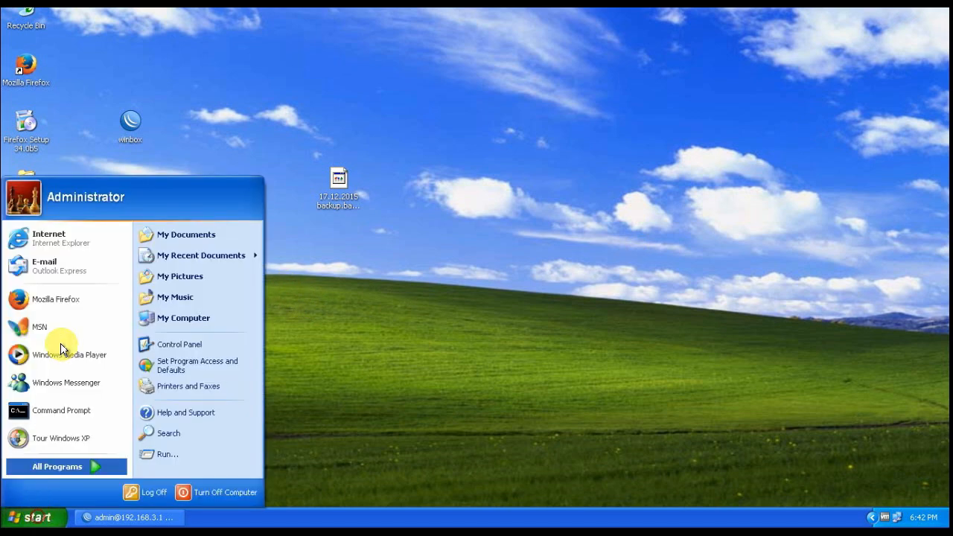
{"action": "left_click", "coordinate": [52, 245]}
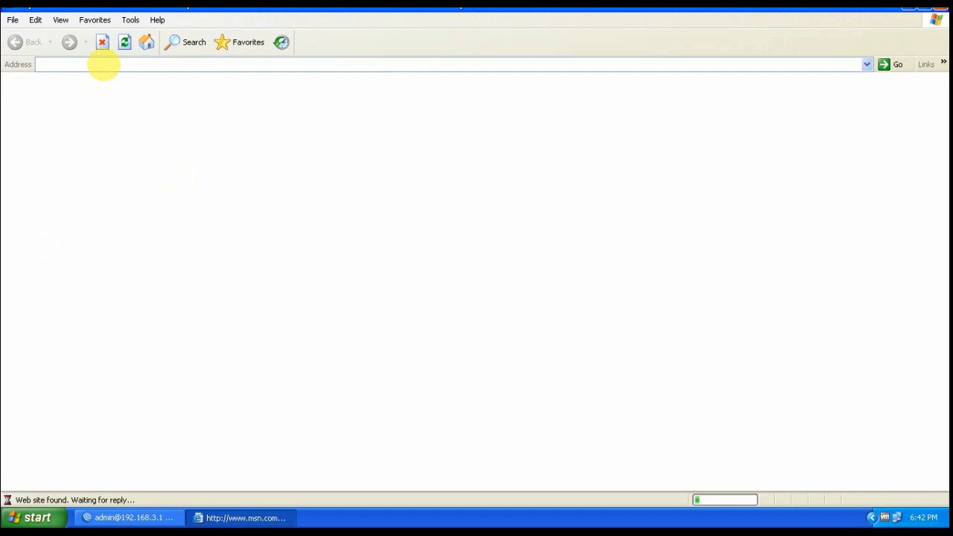
{"action": "left_click", "coordinate": [104, 64]}
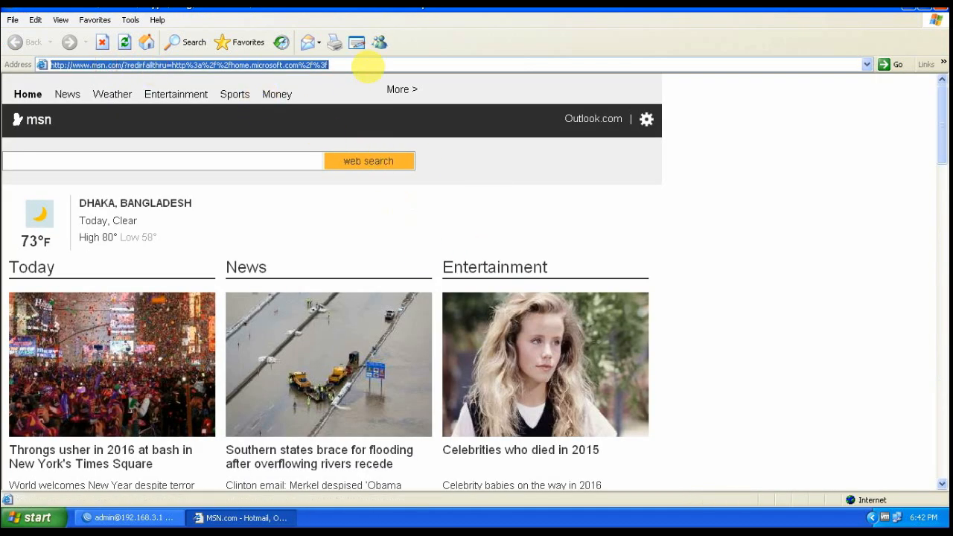
{"action": "type", "text": "y"}
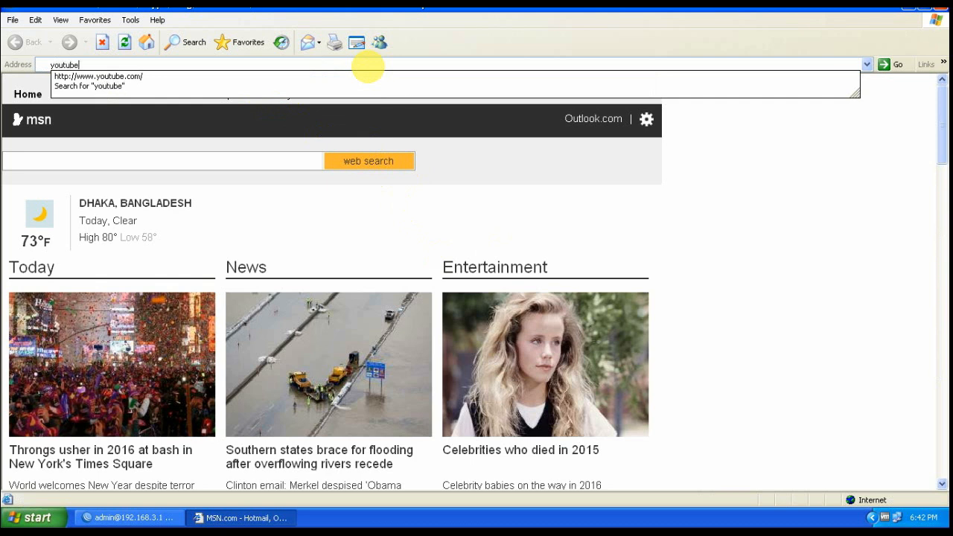
{"action": "type", "text": "outube"}
{"action": "key", "text": "Return"}
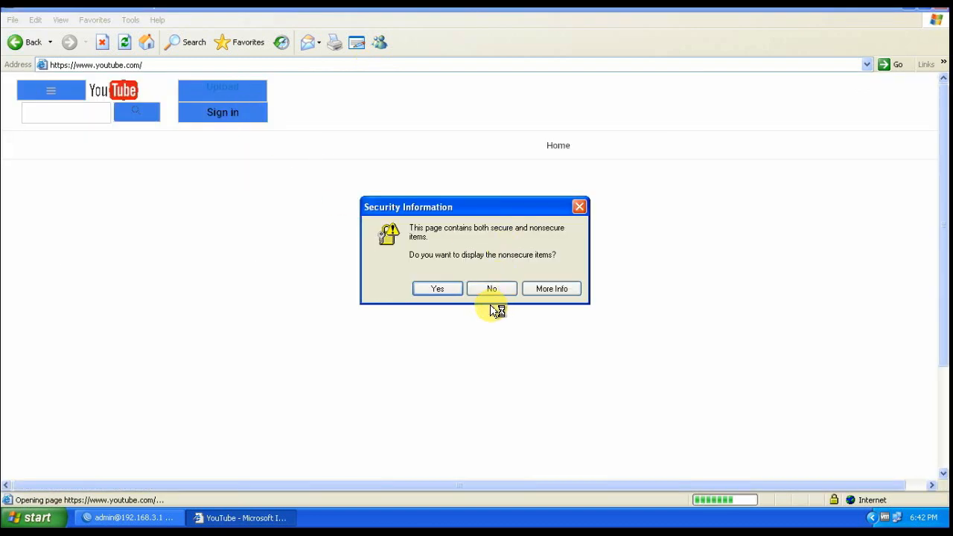
{"action": "left_click", "coordinate": [432, 290]}
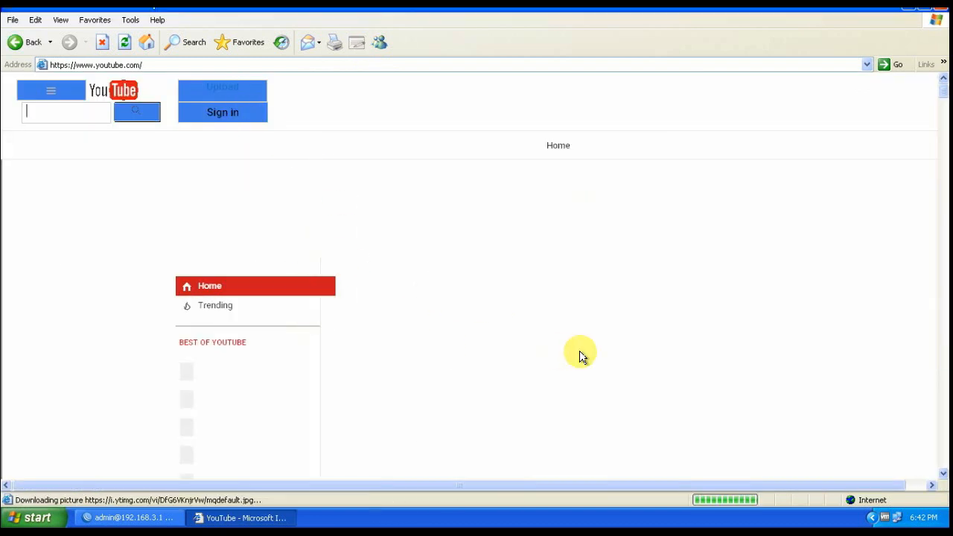
Reload the YouTube page, allow nonsecure items again, and scroll down the page
{"action": "left_click", "coordinate": [153, 65]}
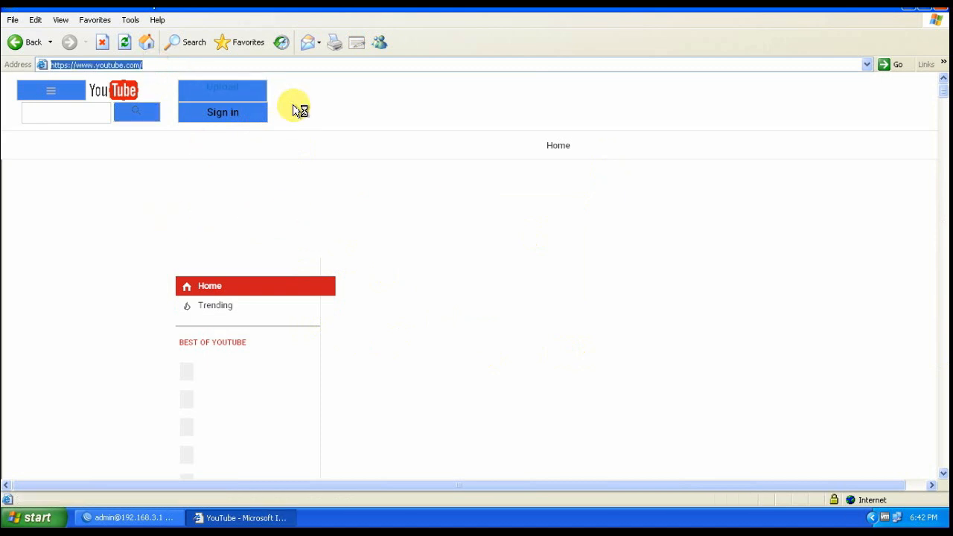
{"action": "key", "text": "Return"}
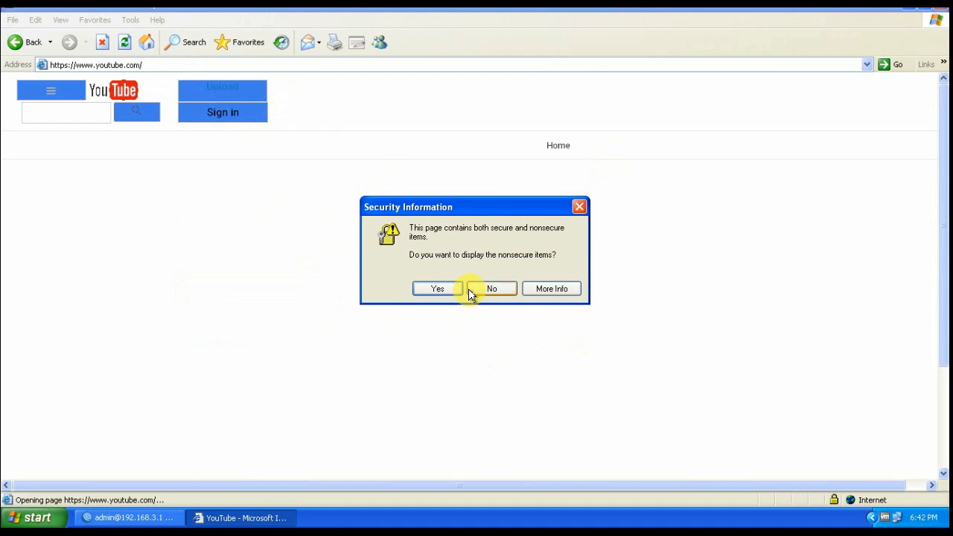
{"action": "left_click", "coordinate": [437, 288]}
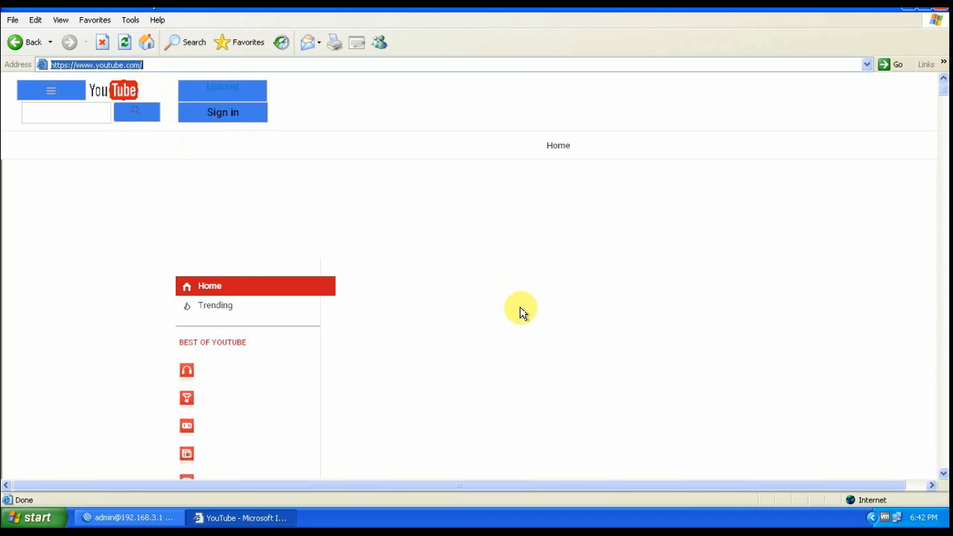
{"action": "left_click_drag", "start_coordinate": [941, 96], "coordinate": [940, 166]}
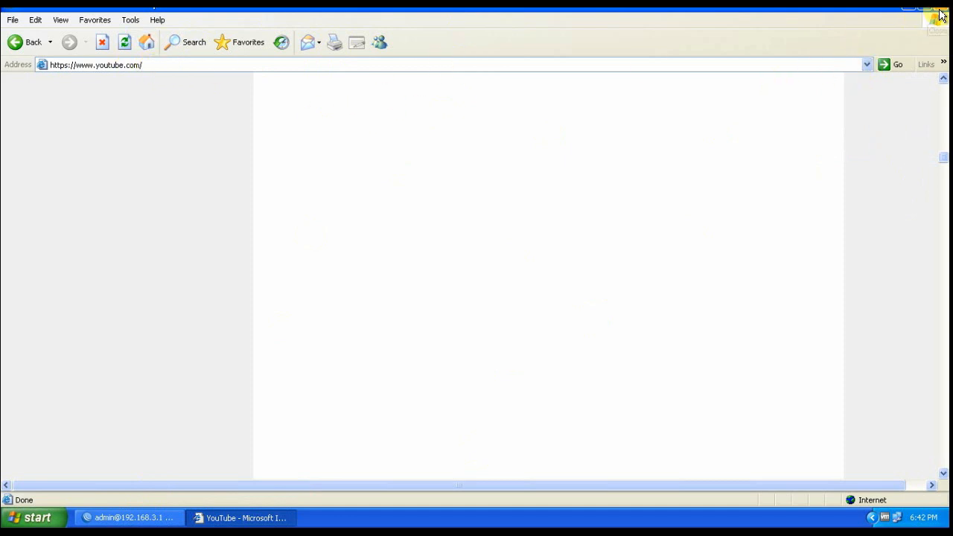
Close Internet Explorer and decline making Firefox the default browser
{"action": "left_click", "coordinate": [940, 11]}
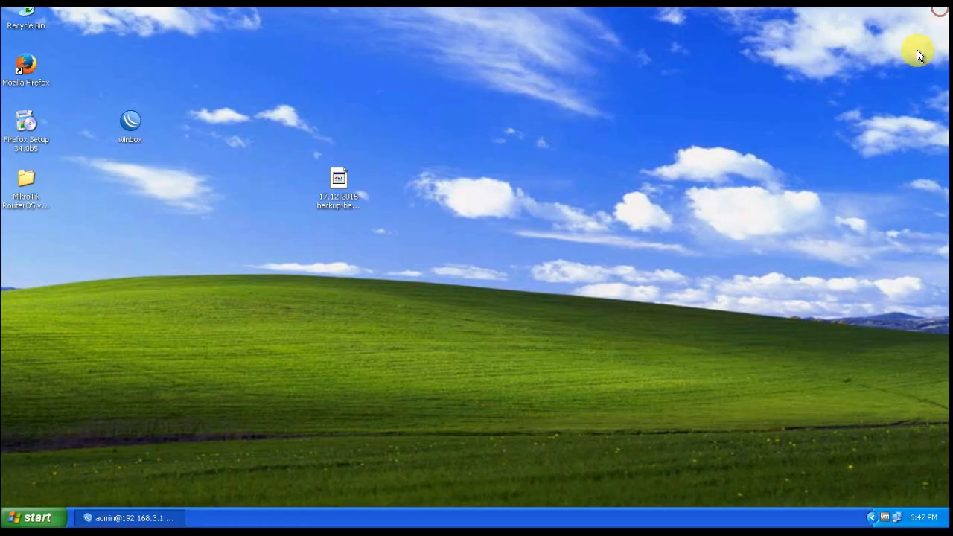
{"action": "left_click", "coordinate": [281, 290]}
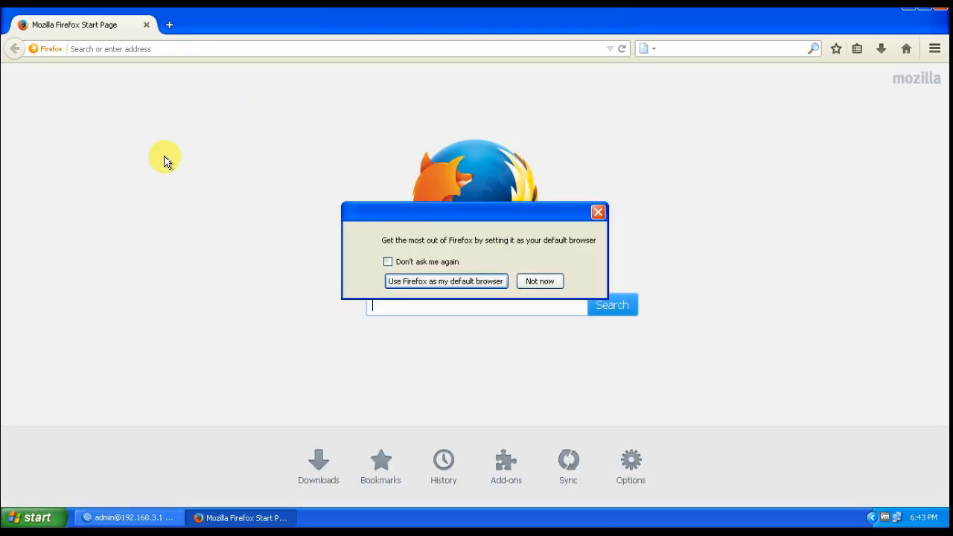
{"action": "left_click", "coordinate": [539, 281]}
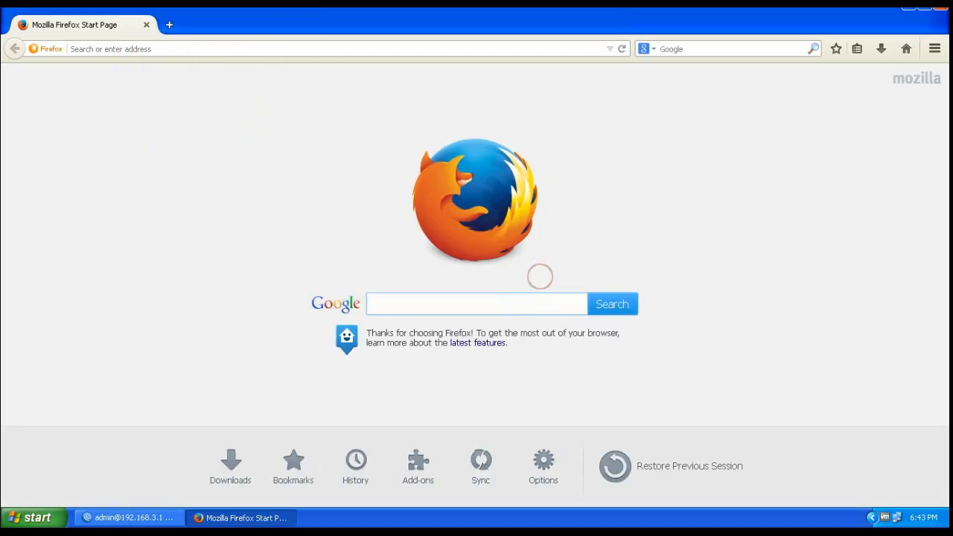
Replace Firefox's Start Page with a blank new tab, then bring WinBox back to front
{"action": "left_click", "coordinate": [170, 27]}
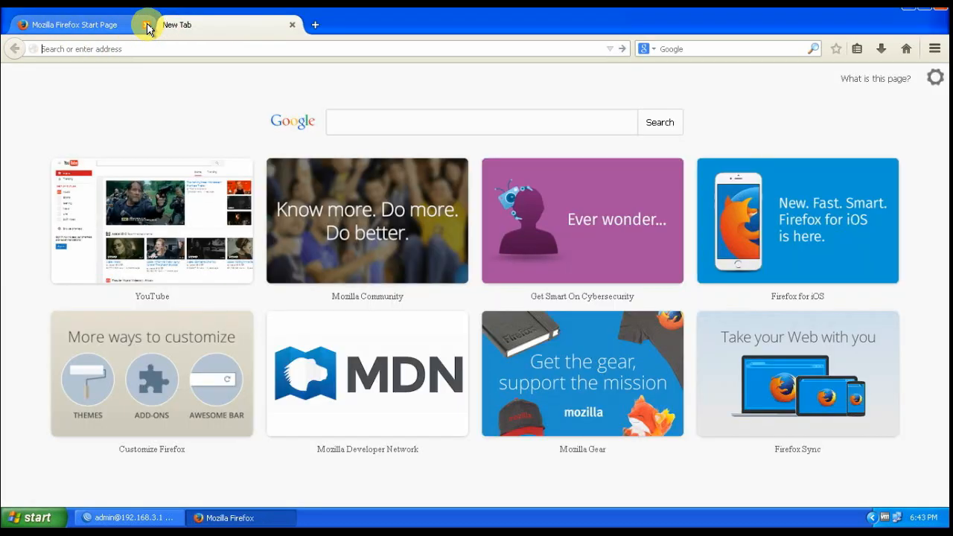
{"action": "left_click", "coordinate": [146, 26]}
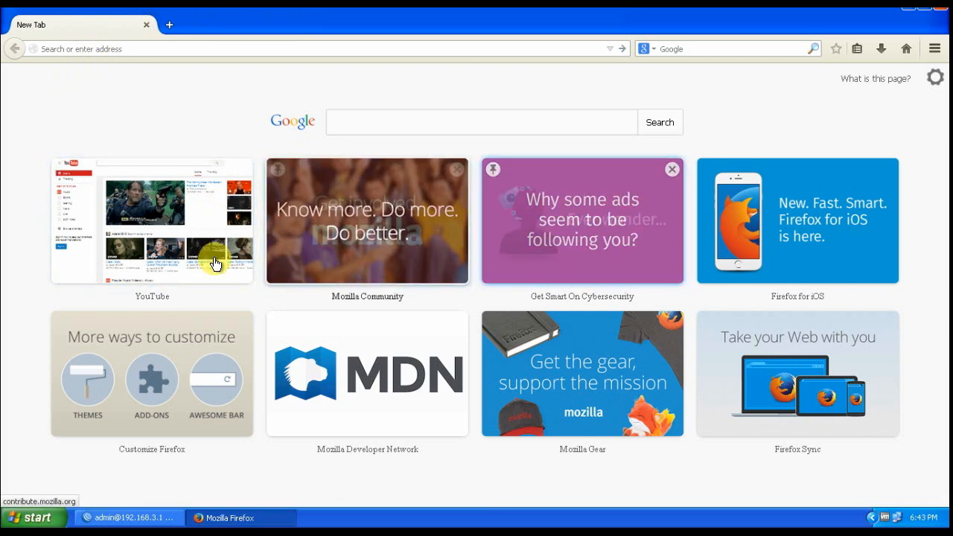
{"action": "left_click", "coordinate": [126, 49]}
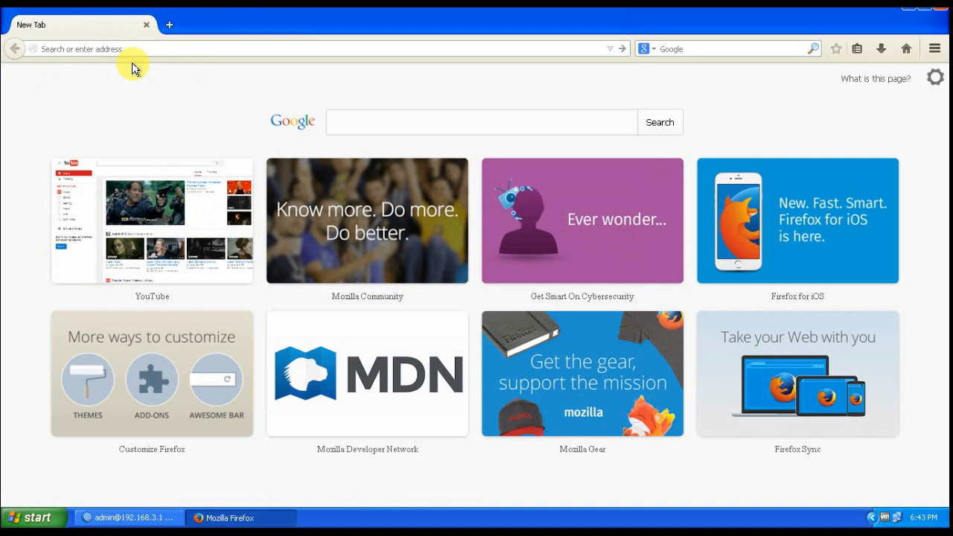
{"action": "left_click", "coordinate": [132, 515]}
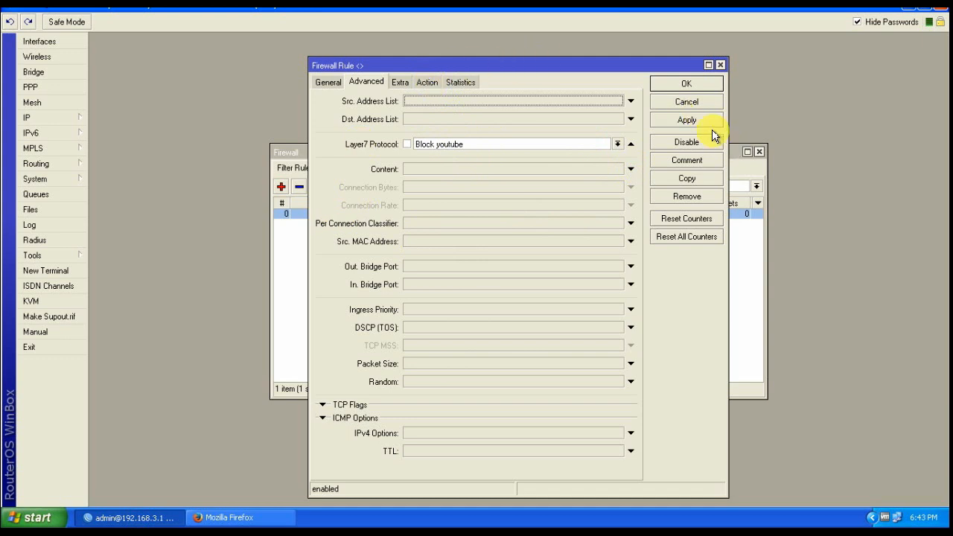
Cancel the rule dialog and change Block youtube's regexp from youtube.com to facebook.com, then save
{"action": "left_click", "coordinate": [686, 102]}
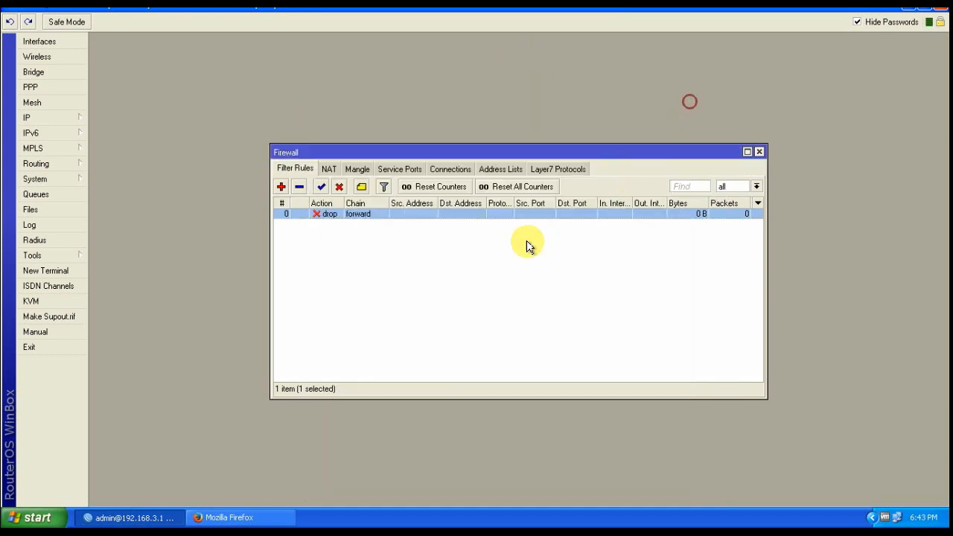
{"action": "left_click", "coordinate": [549, 167]}
{"action": "double_click", "coordinate": [378, 214]}
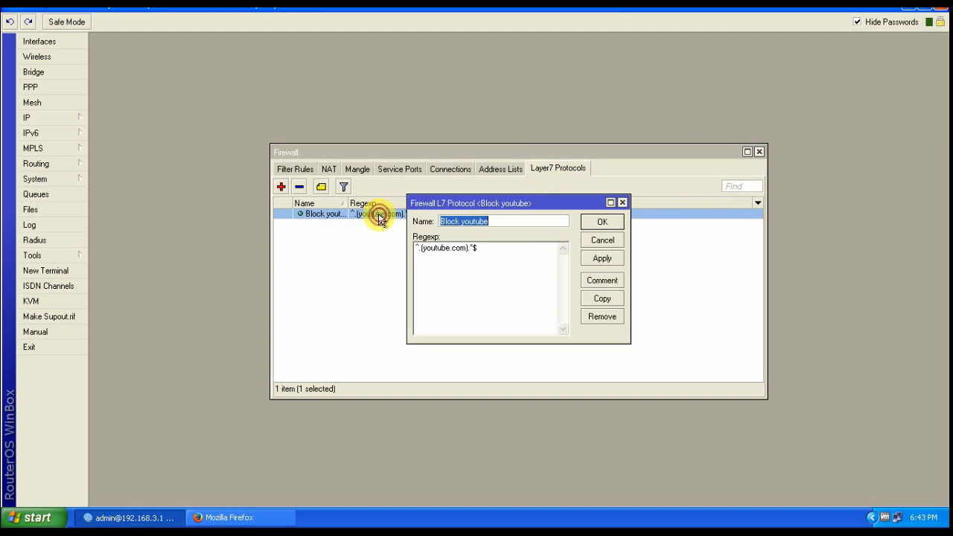
{"action": "left_click", "coordinate": [443, 251]}
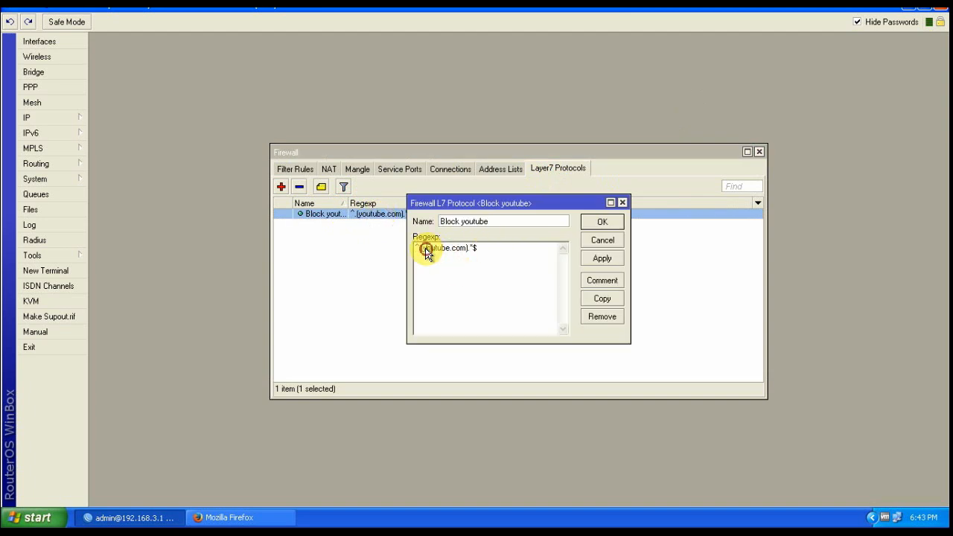
{"action": "left_click_drag", "start_coordinate": [424, 252], "coordinate": [466, 251]}
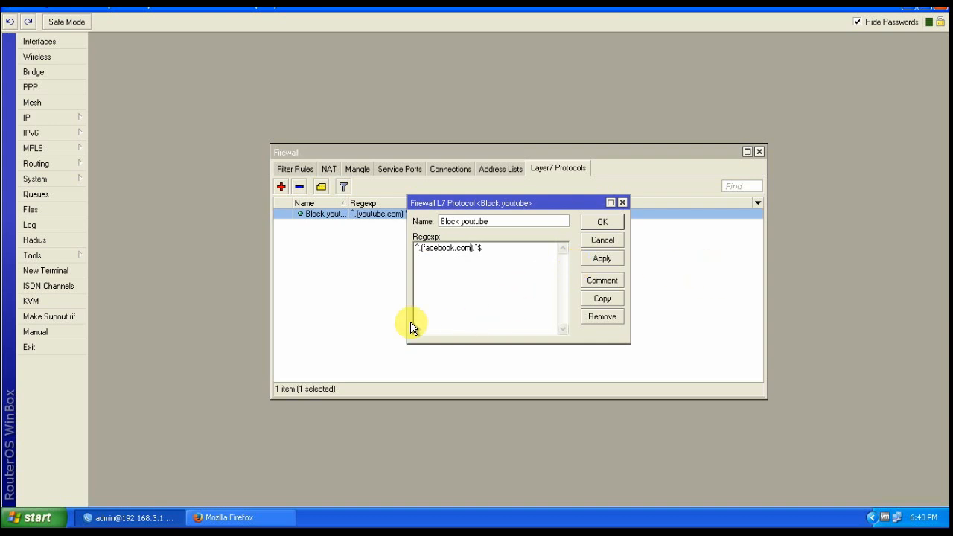
{"action": "left_click", "coordinate": [602, 259]}
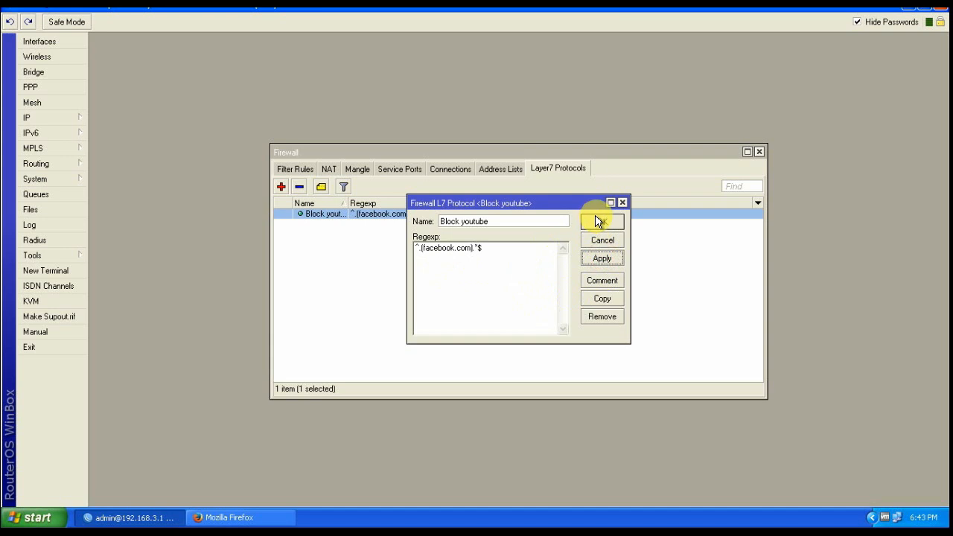
{"action": "left_click", "coordinate": [602, 223]}
{"action": "left_click", "coordinate": [470, 309]}
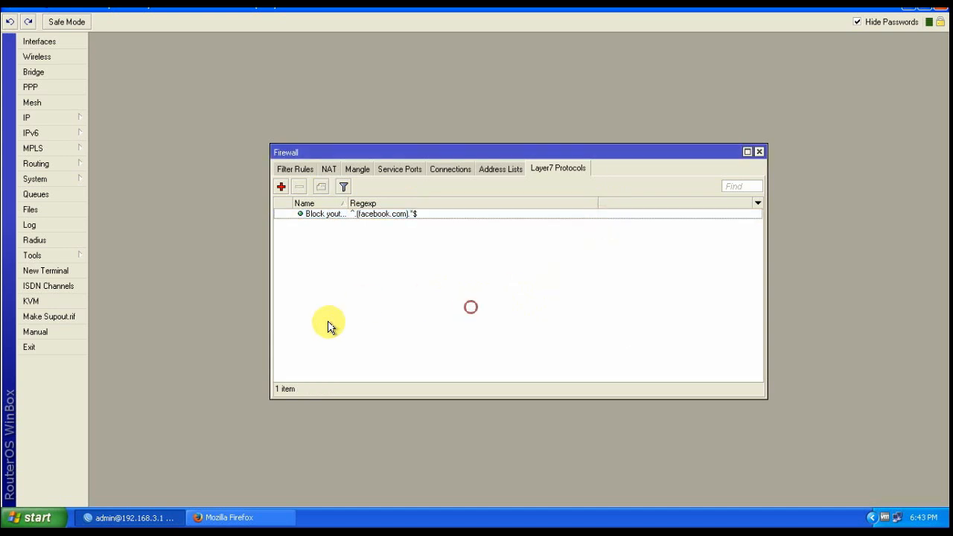
Minimise WinBox, load facebook in Firefox, which still opens, then close Firefox
{"action": "left_click", "coordinate": [907, 12]}
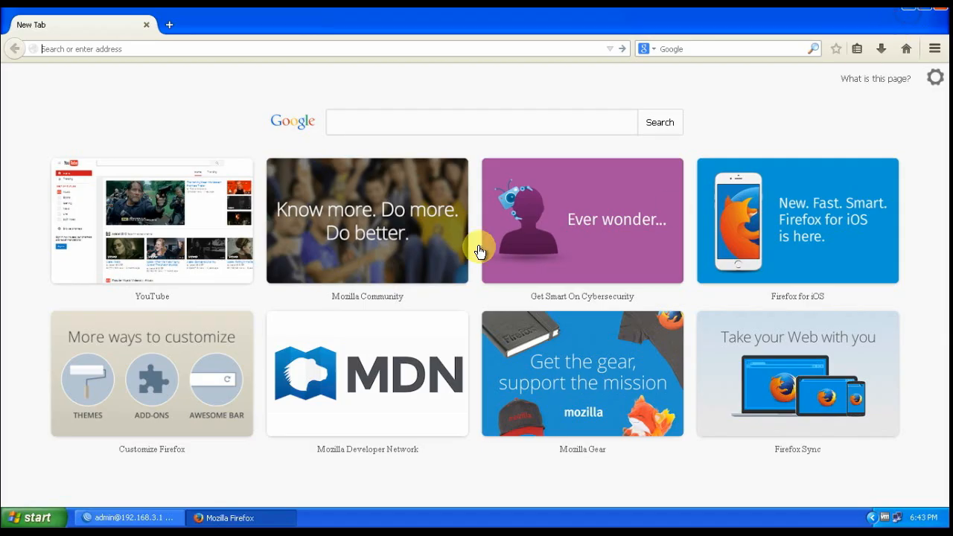
{"action": "left_click", "coordinate": [210, 48]}
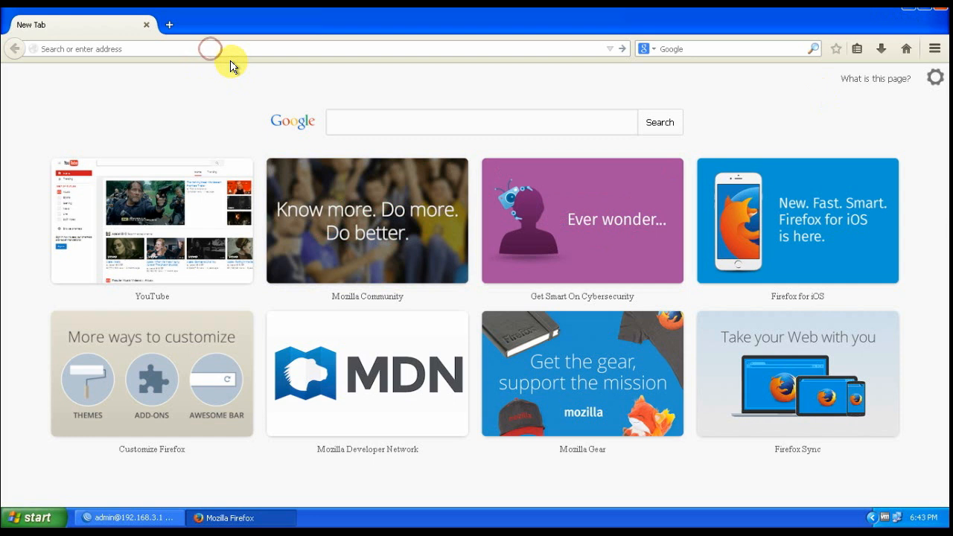
{"action": "type", "text": "facebo"}
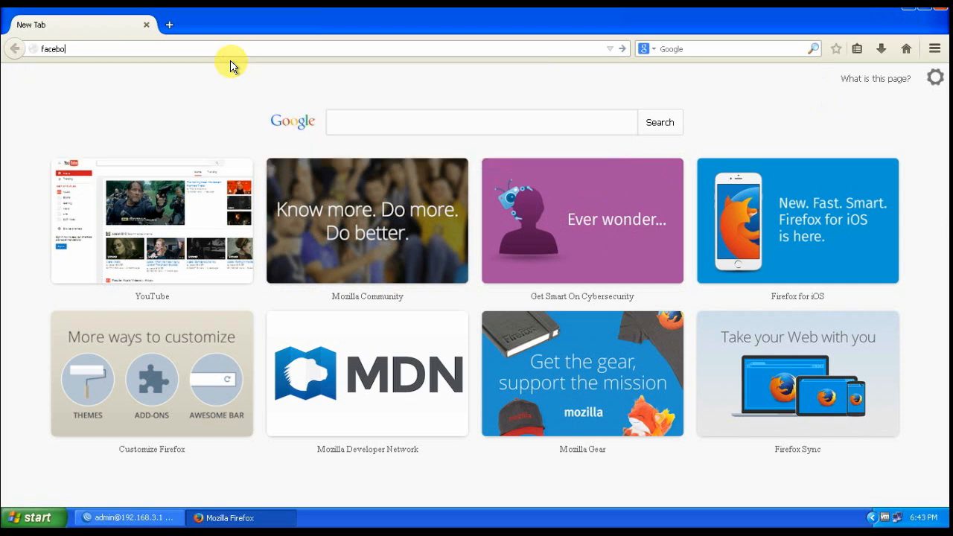
{"action": "type", "text": "ok"}
{"action": "key", "text": "Return"}
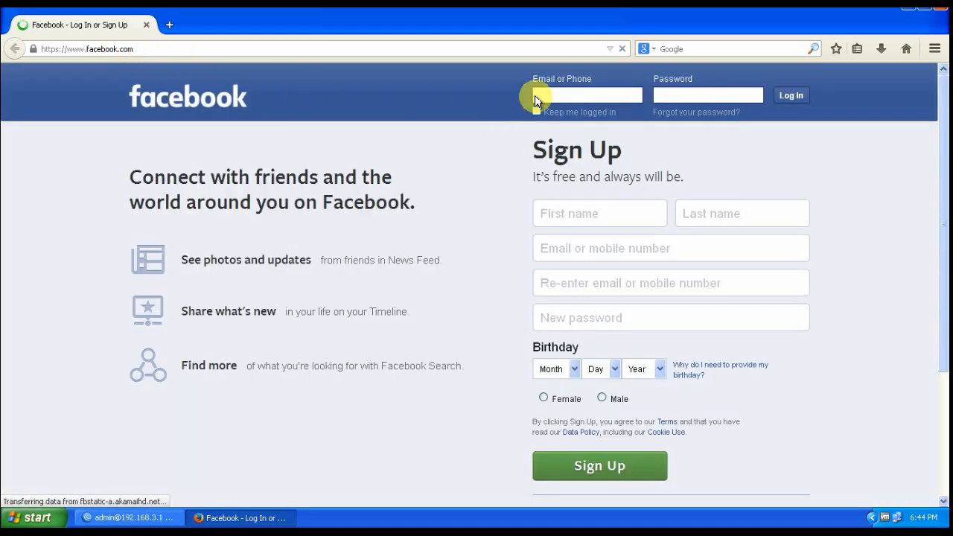
{"action": "left_click", "coordinate": [923, 15]}
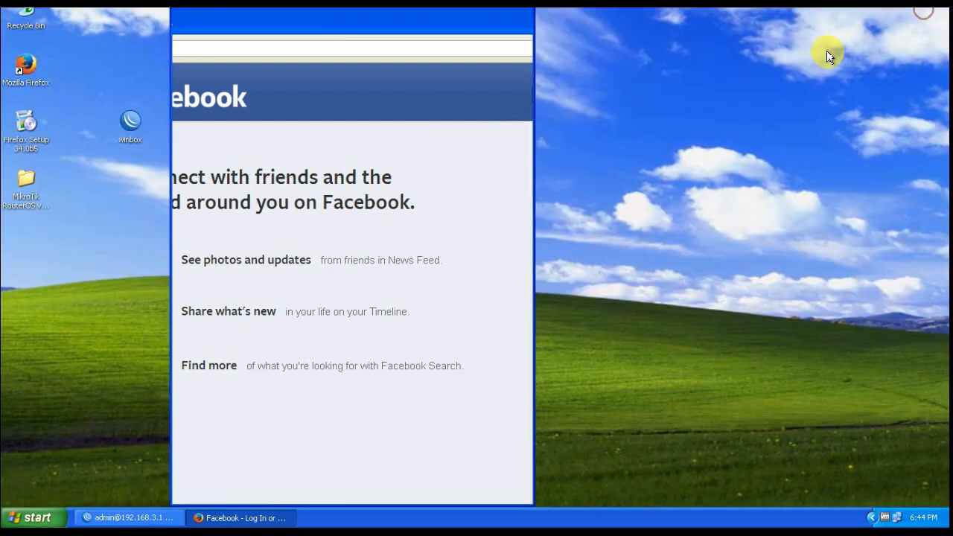
{"action": "left_click", "coordinate": [528, 17]}
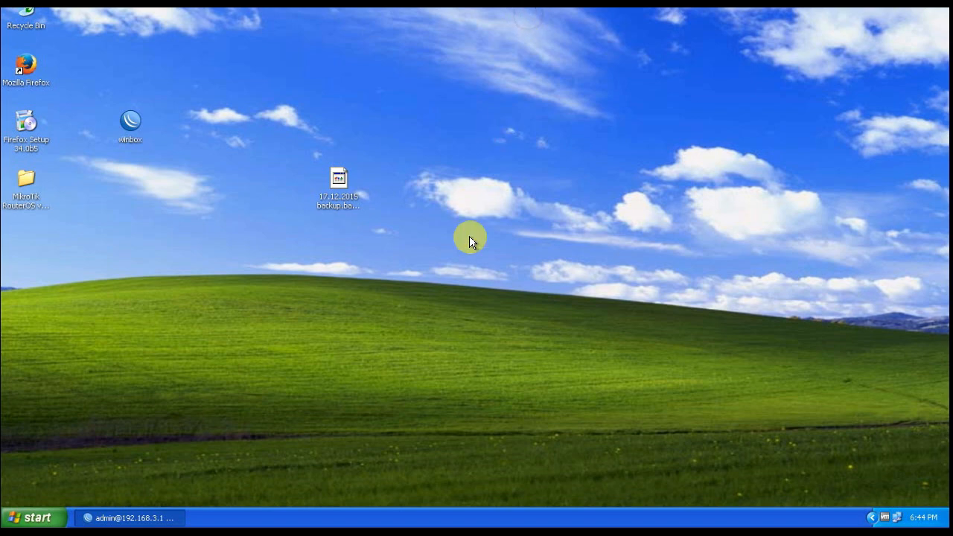
Restore WinBox and review the Layer7, NAT and filter rule lists
{"action": "left_click", "coordinate": [140, 518]}
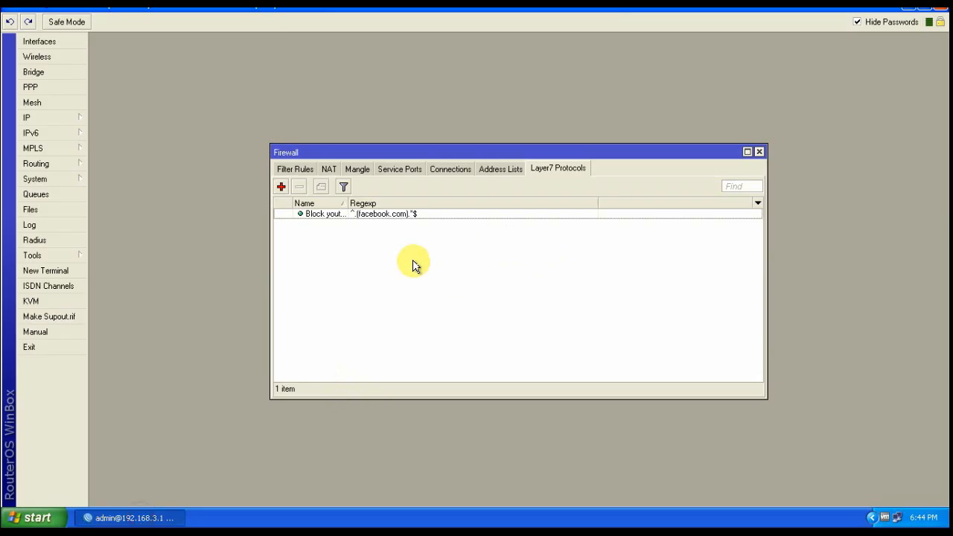
{"action": "left_click", "coordinate": [328, 216]}
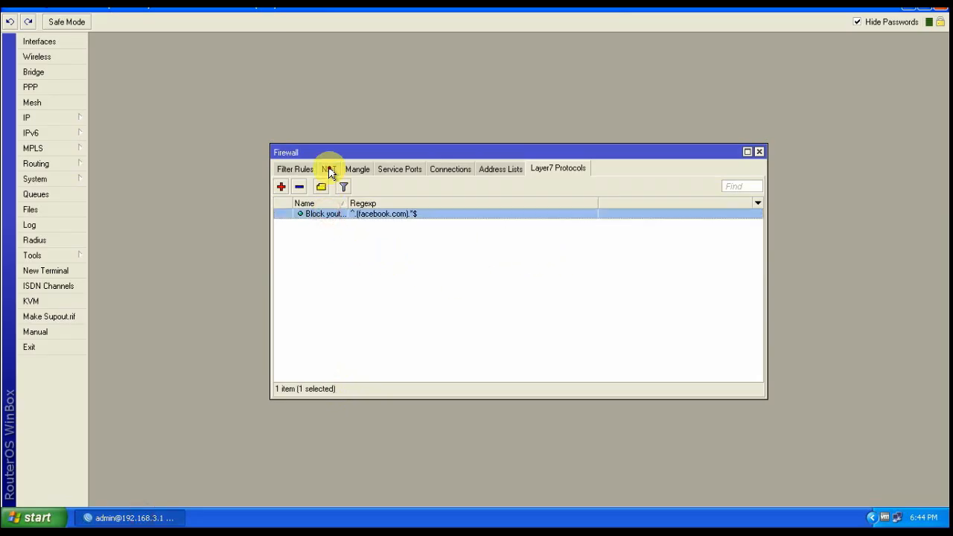
{"action": "left_click", "coordinate": [329, 171]}
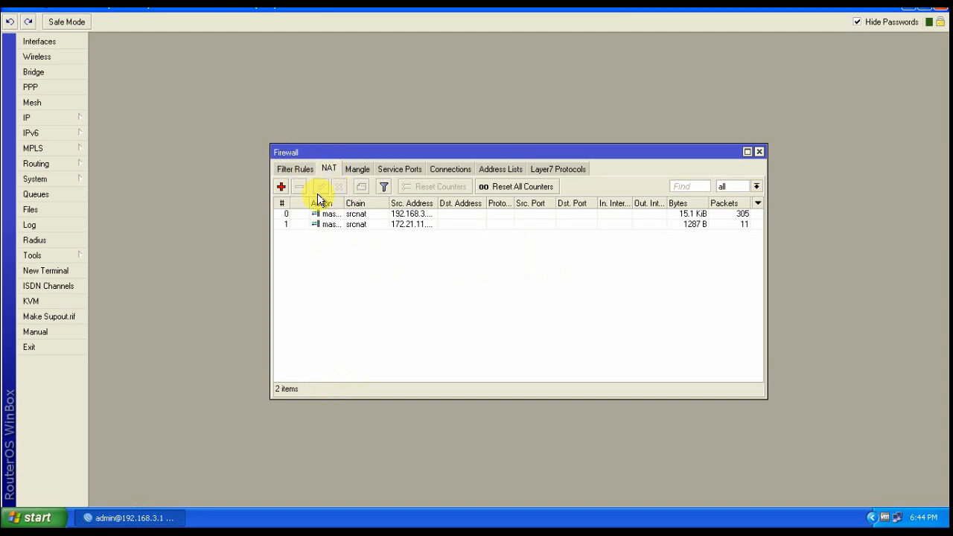
{"action": "left_click", "coordinate": [290, 169]}
{"action": "left_click", "coordinate": [396, 261]}
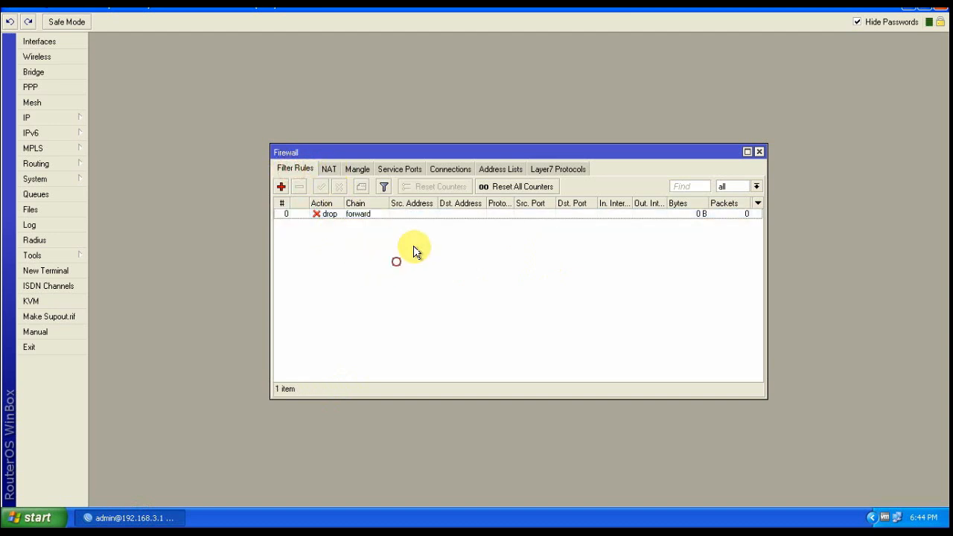
{"action": "left_click", "coordinate": [329, 169]}
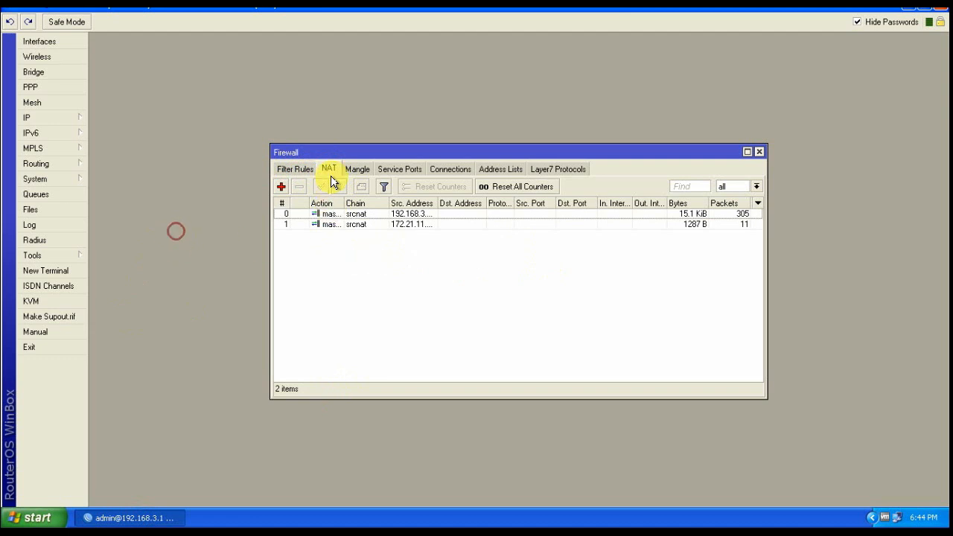
{"action": "left_click", "coordinate": [546, 173]}
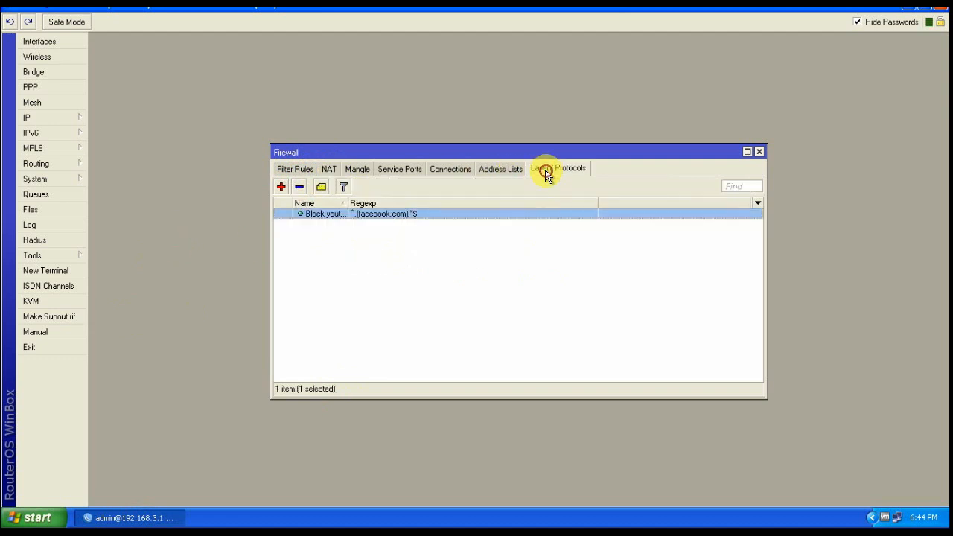
{"action": "left_click", "coordinate": [375, 246]}
{"action": "left_click", "coordinate": [177, 215]}
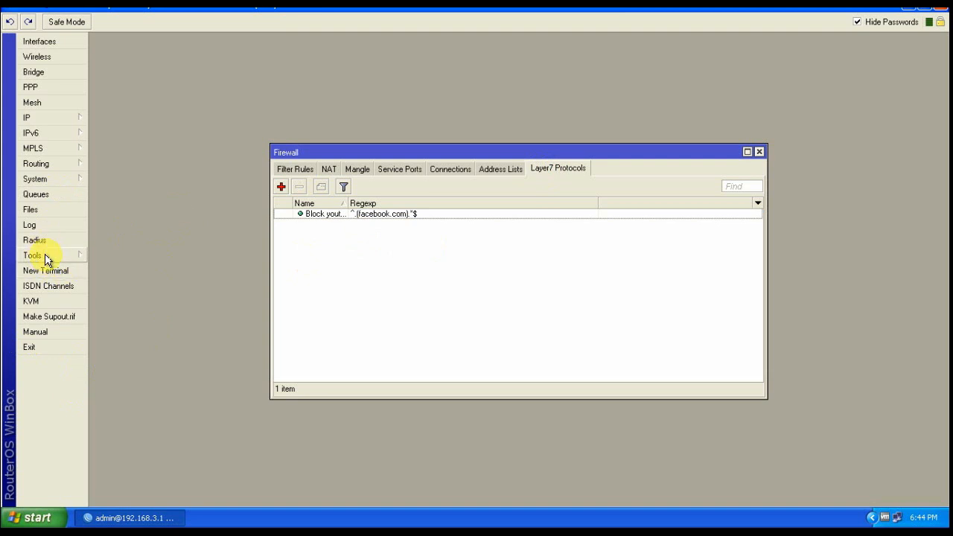
Open the System menu to show the router's management options
{"action": "left_click", "coordinate": [50, 183]}
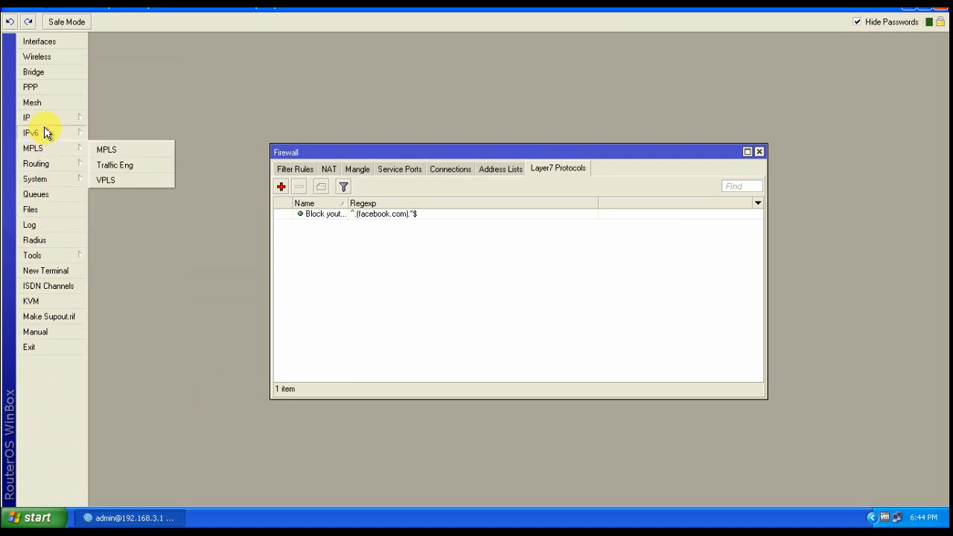
{"action": "mouse_move", "coordinate": [44, 125]}
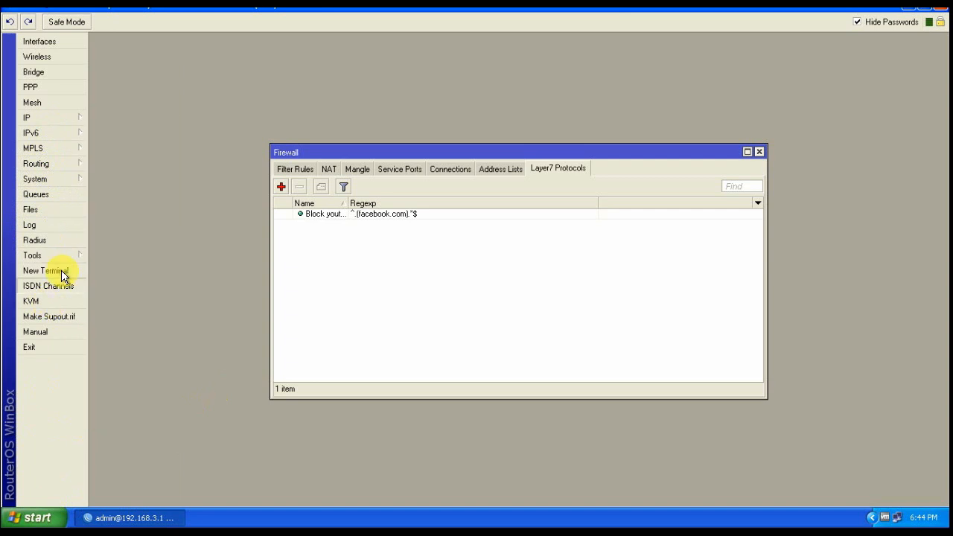
{"action": "mouse_move", "coordinate": [63, 261]}
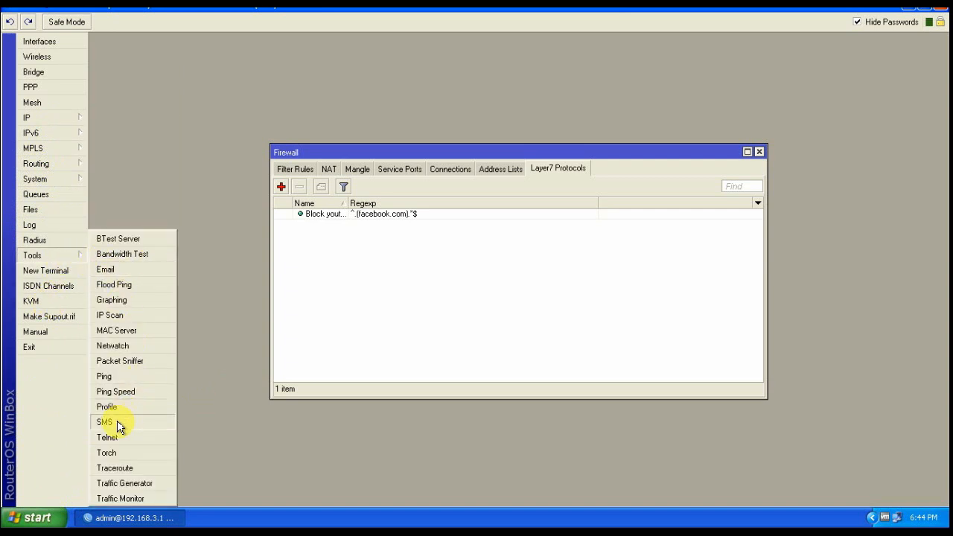
{"action": "mouse_move", "coordinate": [58, 182]}
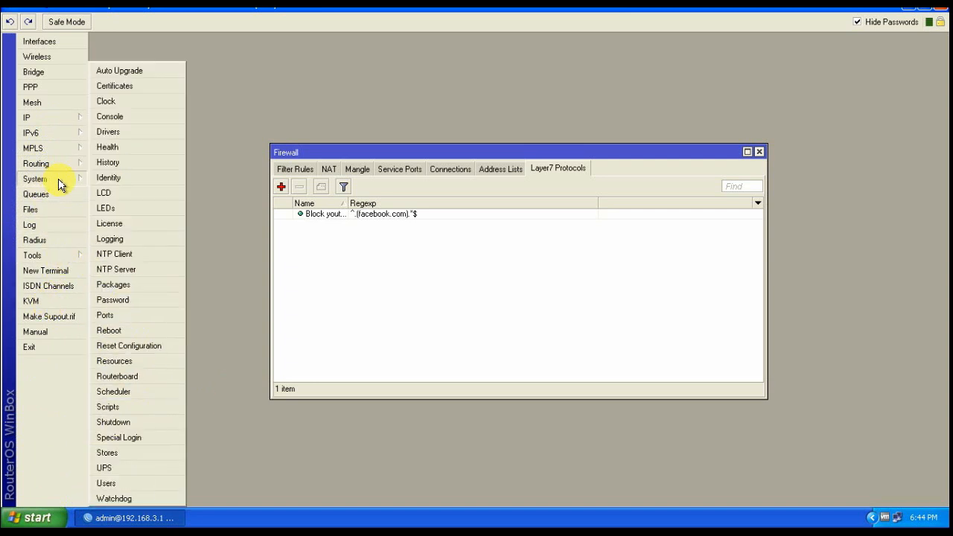
Reboot the router from System > Reboot and dismiss the disconnection notice
{"action": "left_click", "coordinate": [106, 330]}
{"action": "left_click", "coordinate": [468, 270]}
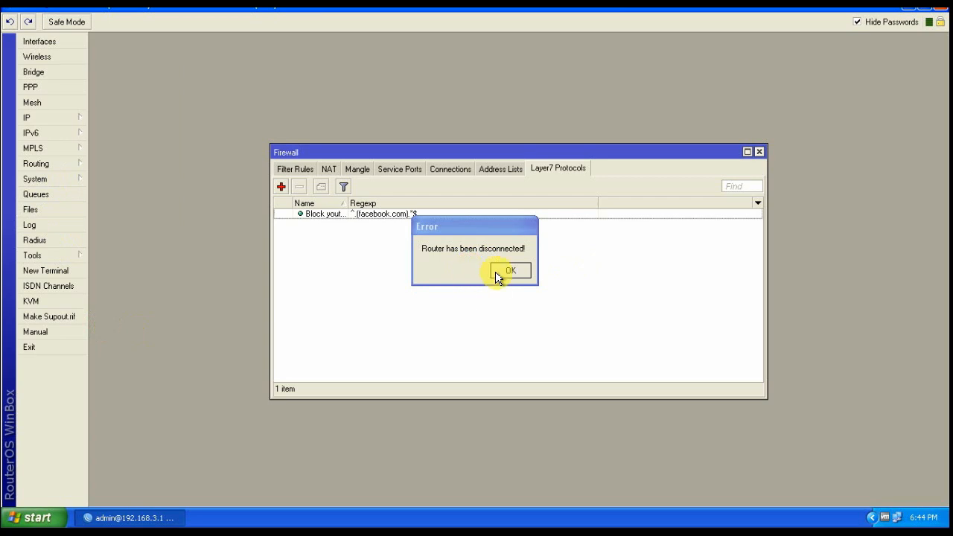
{"action": "left_click", "coordinate": [503, 274]}
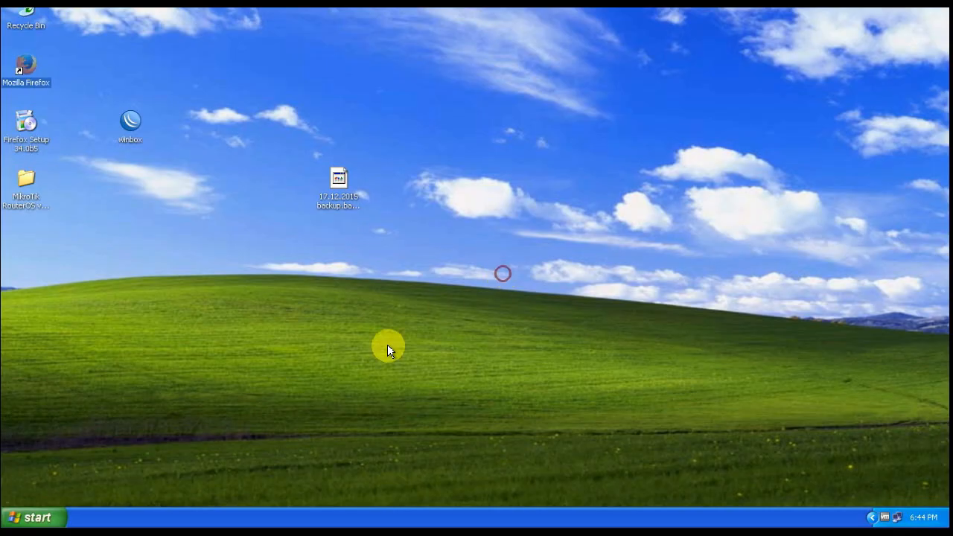
Restart the computer via Start > Turn Off Computer > Restart
{"action": "left_click", "coordinate": [27, 518]}
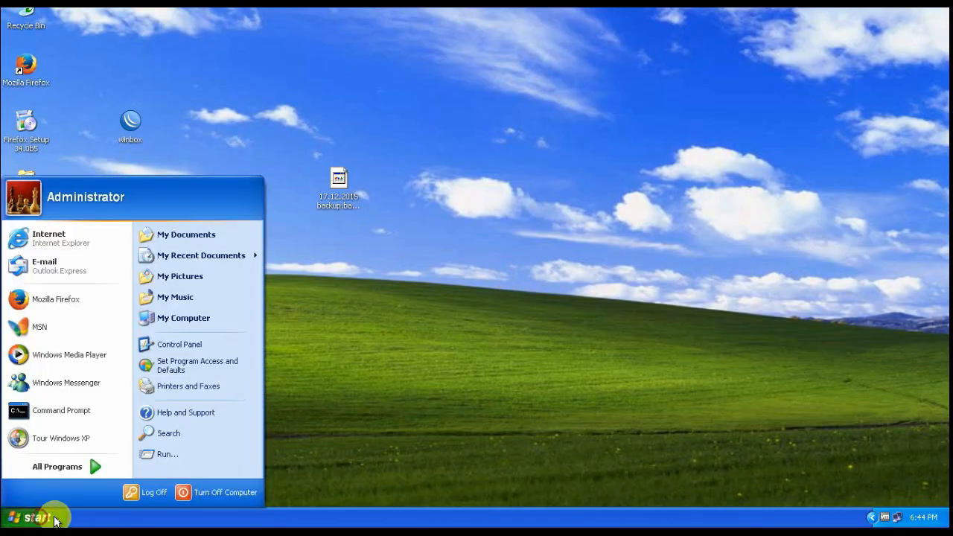
{"action": "left_click", "coordinate": [192, 488]}
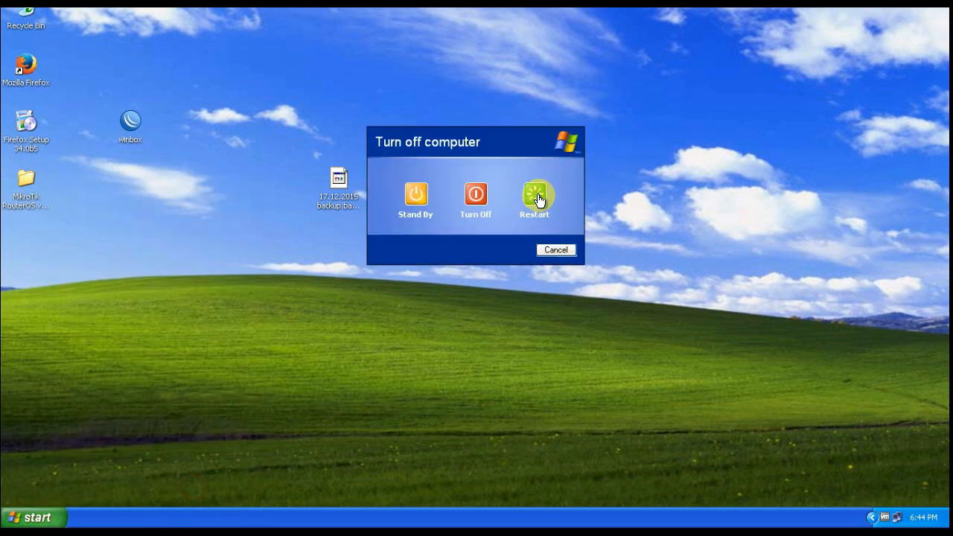
{"action": "left_click", "coordinate": [537, 194]}
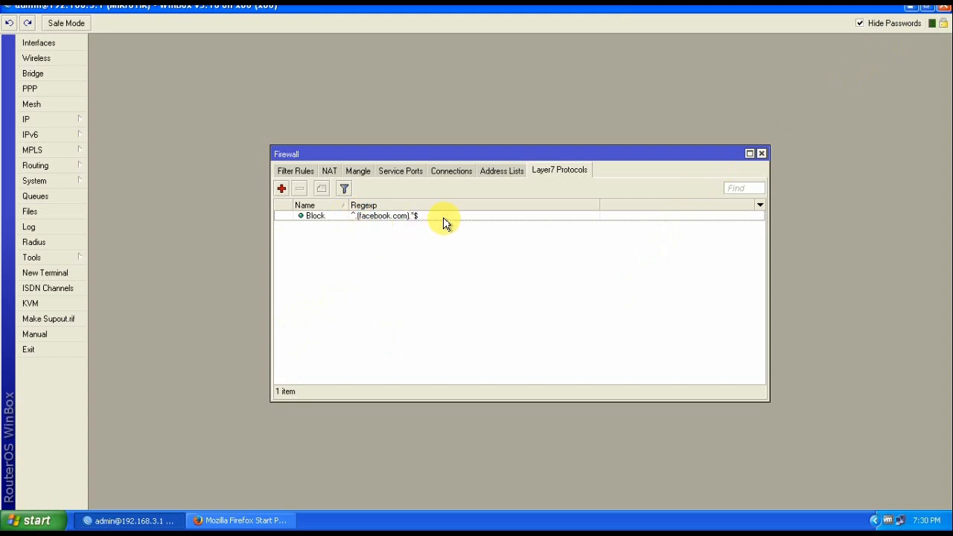
Insert + into the Block entry's regexp so it reads ^.+(facebook.com).*$, then apply and save
{"action": "left_click", "coordinate": [316, 216]}
{"action": "double_click", "coordinate": [315, 216]}
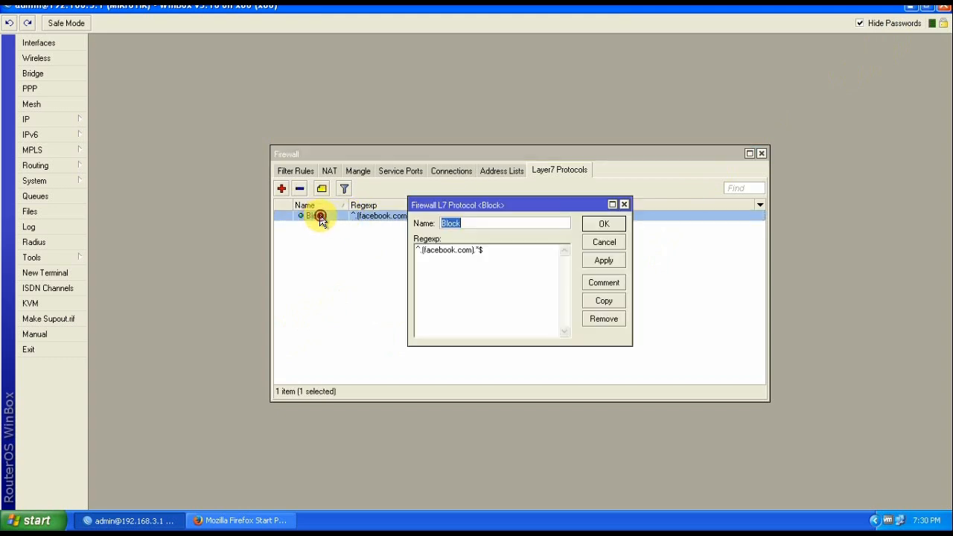
{"action": "left_click_drag", "start_coordinate": [526, 206], "coordinate": [535, 164]}
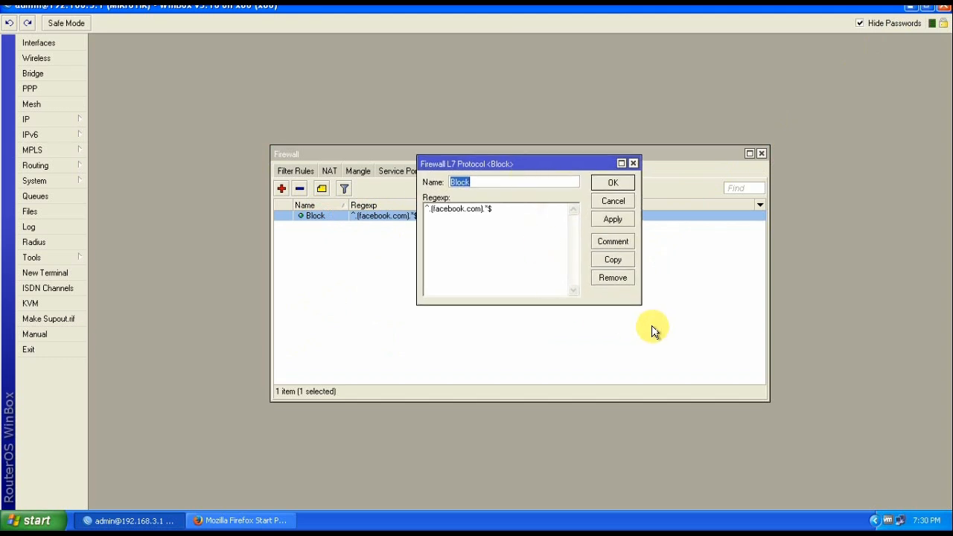
{"action": "left_click", "coordinate": [428, 215]}
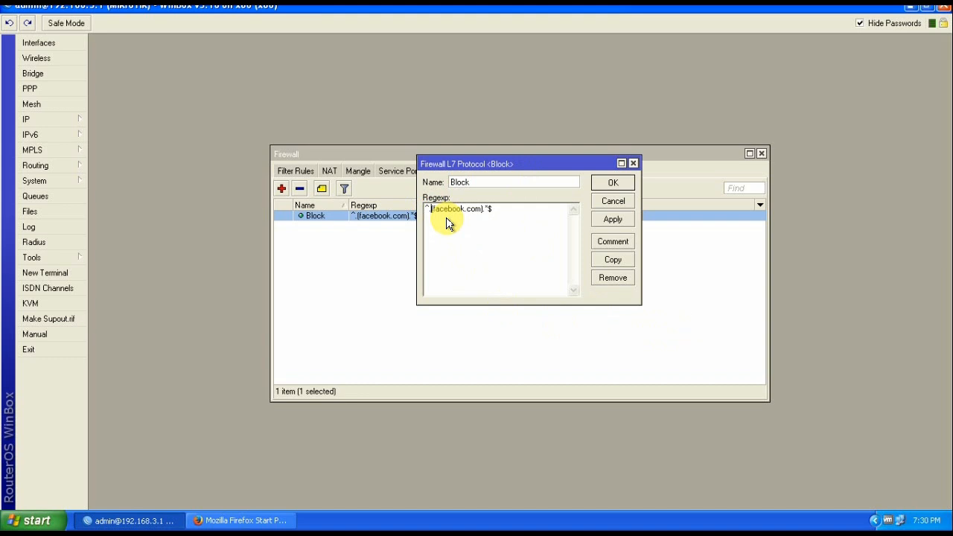
{"action": "type", "text": "+"}
{"action": "left_click_drag", "start_coordinate": [504, 210], "coordinate": [430, 215]}
{"action": "left_click", "coordinate": [475, 238]}
{"action": "left_click", "coordinate": [615, 221]}
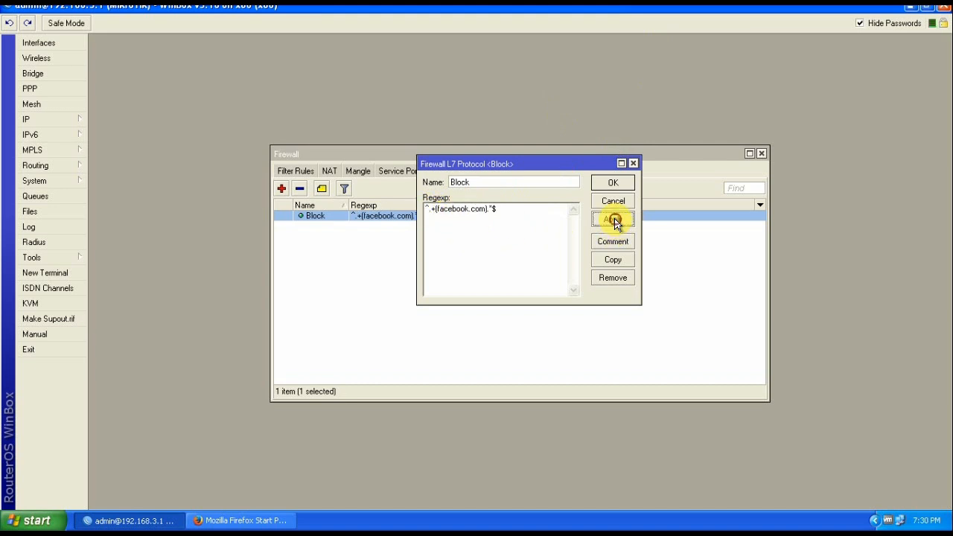
{"action": "left_click", "coordinate": [610, 183]}
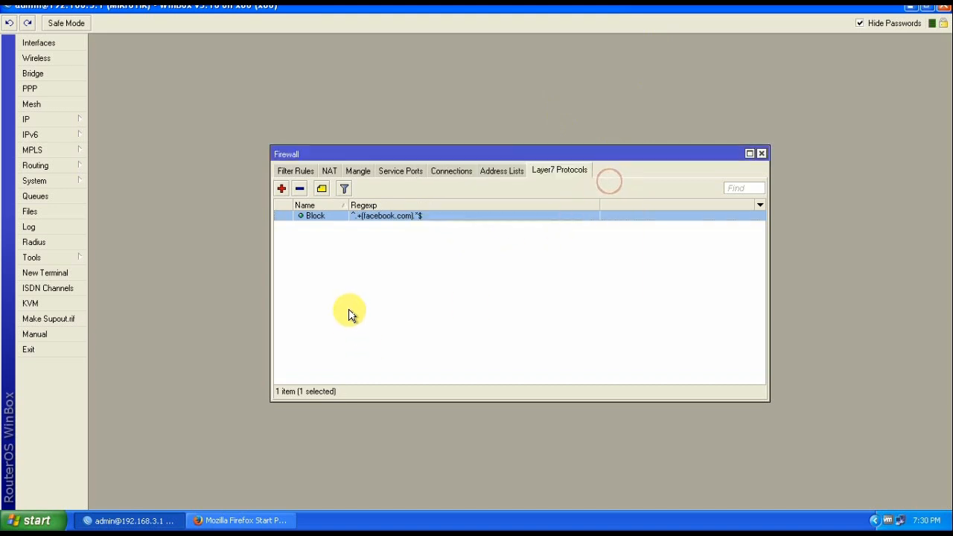
Restore Firefox and load facebook.com in a maximised window; it stays stuck connecting
{"action": "left_click", "coordinate": [240, 523]}
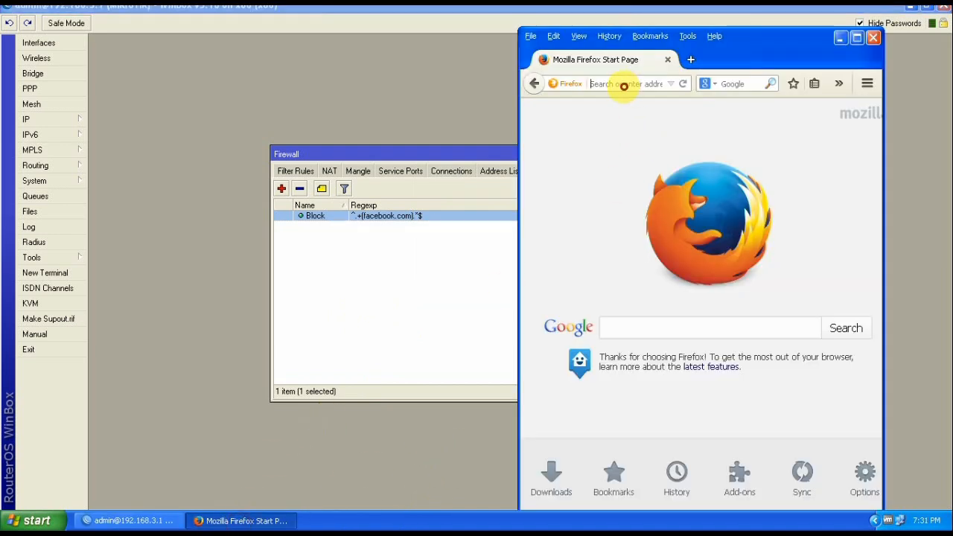
{"action": "type", "text": "facebook.com/"}
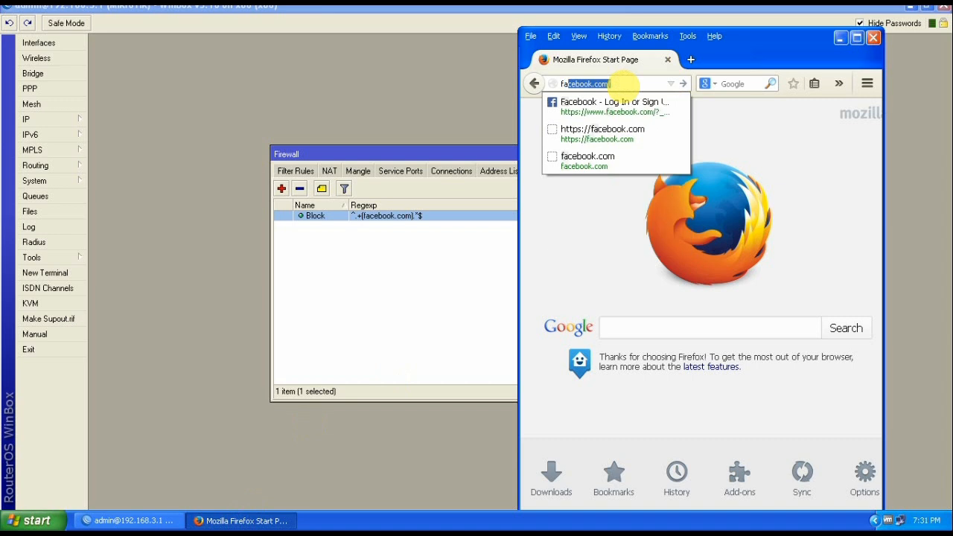
{"action": "key", "text": "Return"}
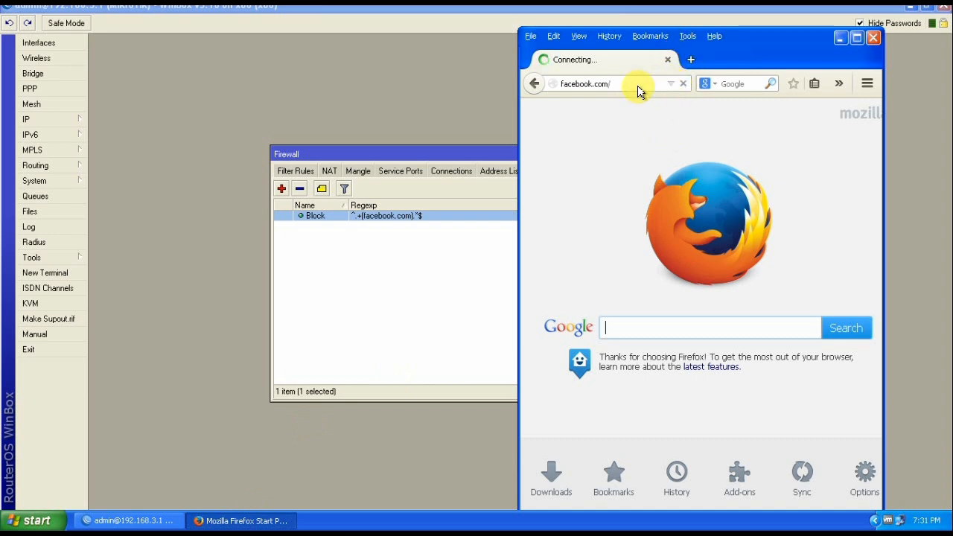
{"action": "left_click", "coordinate": [857, 38]}
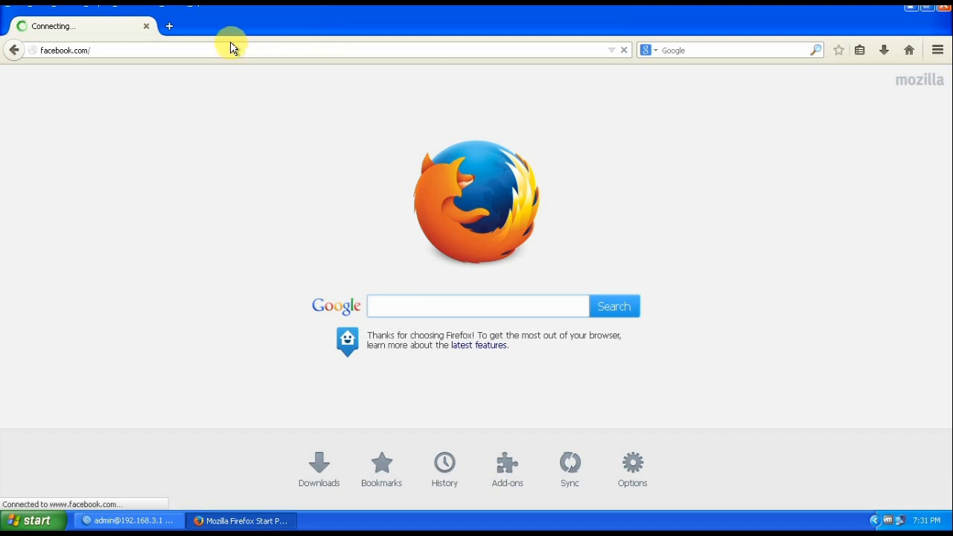
Load google in a new tab, which opens google.com.bd, then return to the facebook tab
{"action": "left_click", "coordinate": [169, 27]}
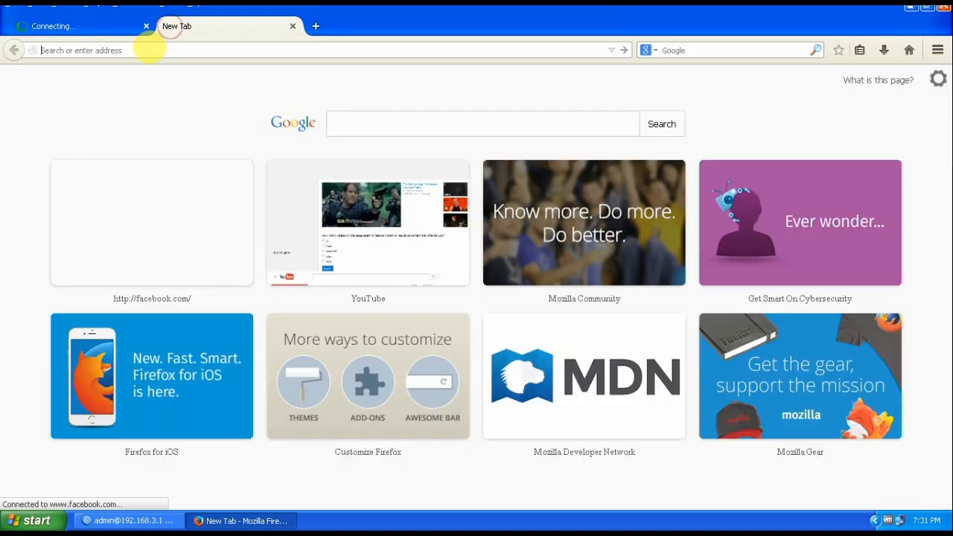
{"action": "type", "text": "g"}
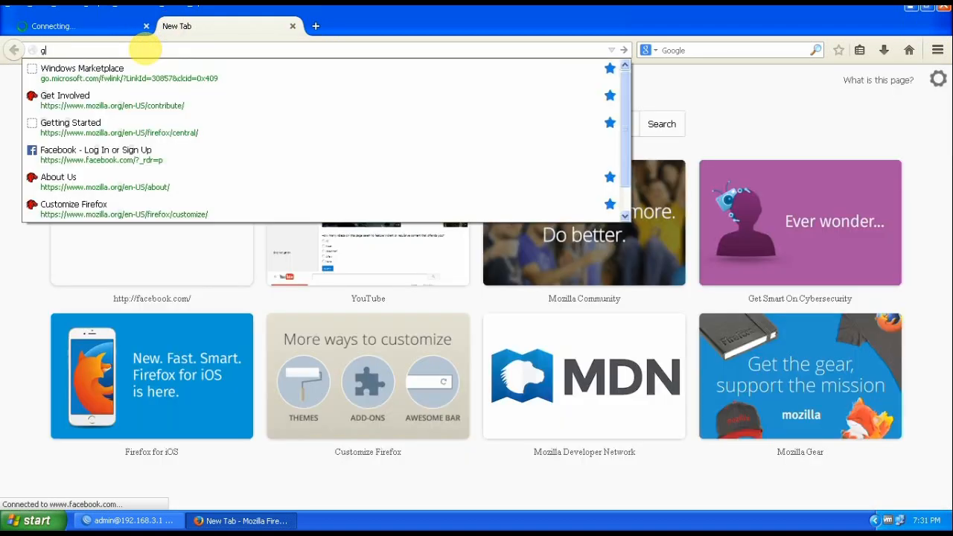
{"action": "type", "text": "og"}
{"action": "key", "text": "BackSpace"}
{"action": "type", "text": "o"}
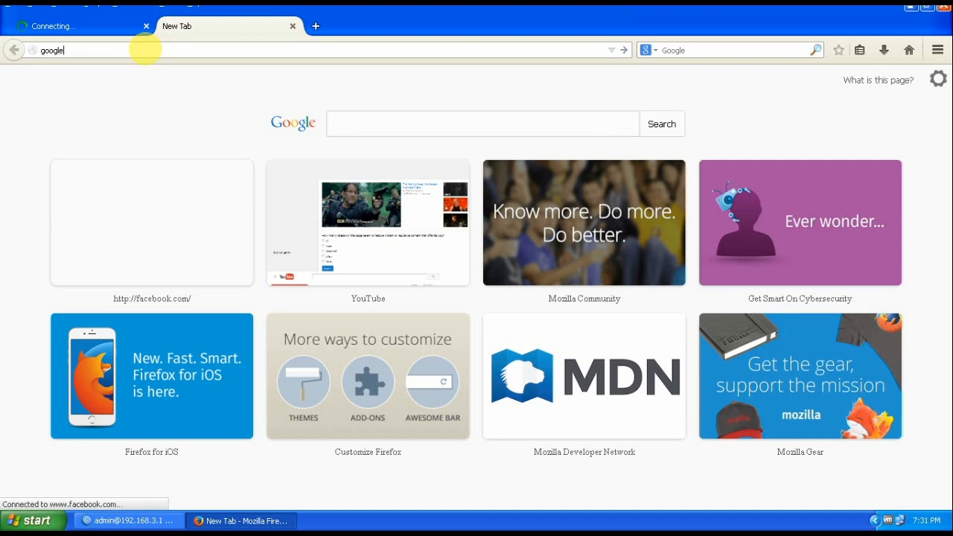
{"action": "type", "text": "gle"}
{"action": "key", "text": "Return"}
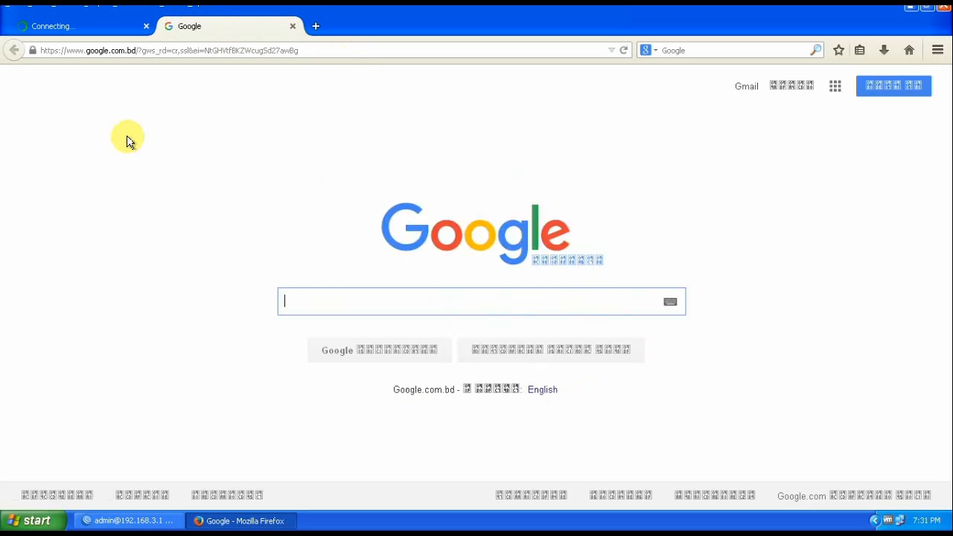
{"action": "left_click", "coordinate": [77, 24]}
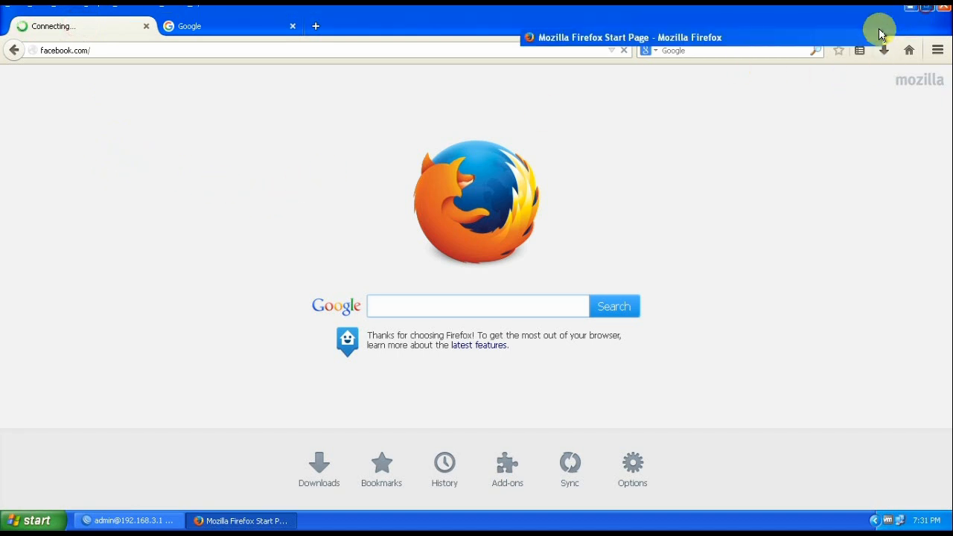
{"action": "left_click", "coordinate": [926, 11]}
Add Layer7 protocol Block_youtube with regexp ^.+(youtube.com).*$ and save it
{"action": "left_click", "coordinate": [841, 39]}
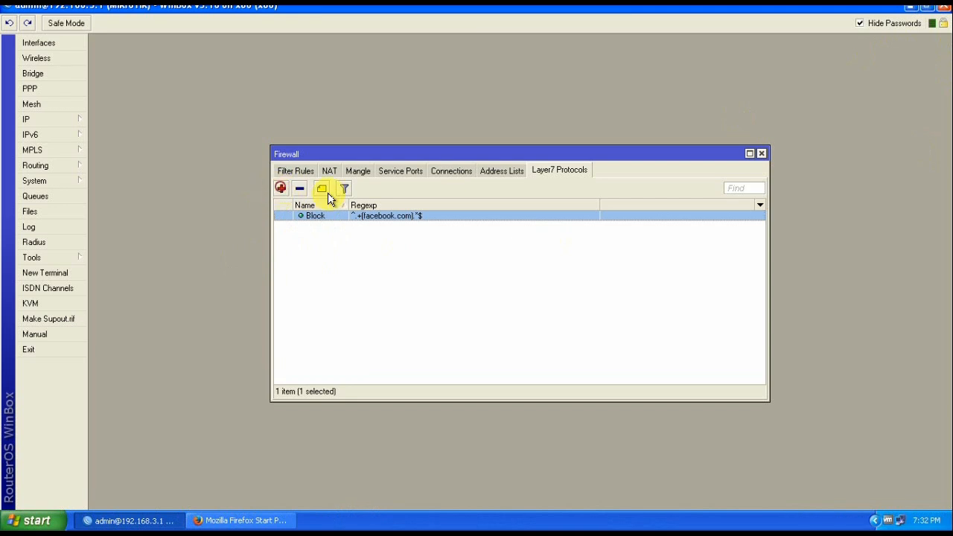
{"action": "left_click", "coordinate": [282, 189]}
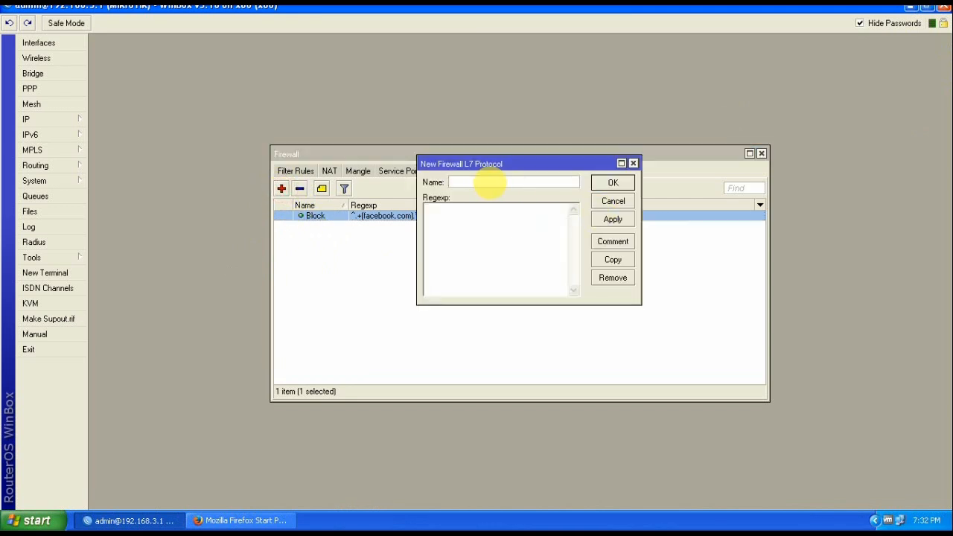
{"action": "left_click", "coordinate": [485, 183]}
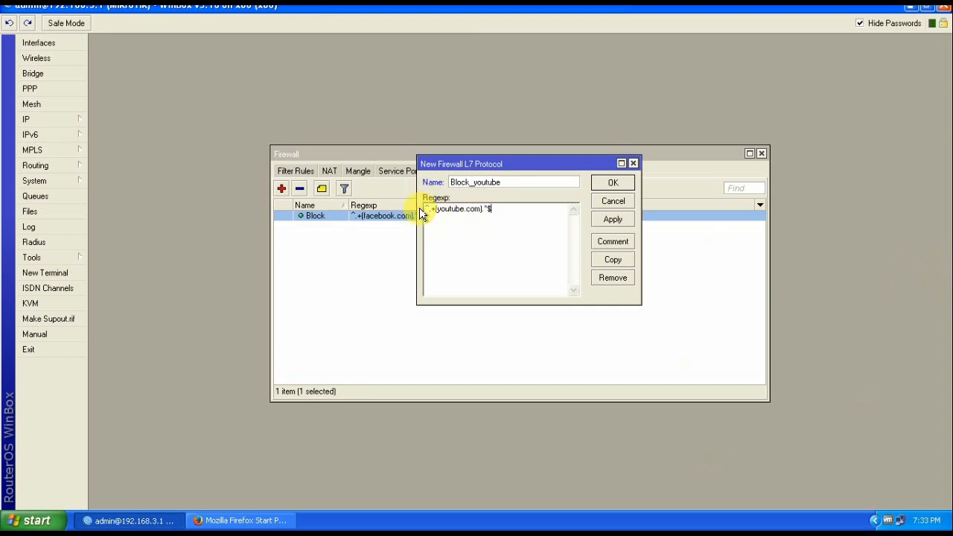
{"action": "left_click", "coordinate": [610, 220]}
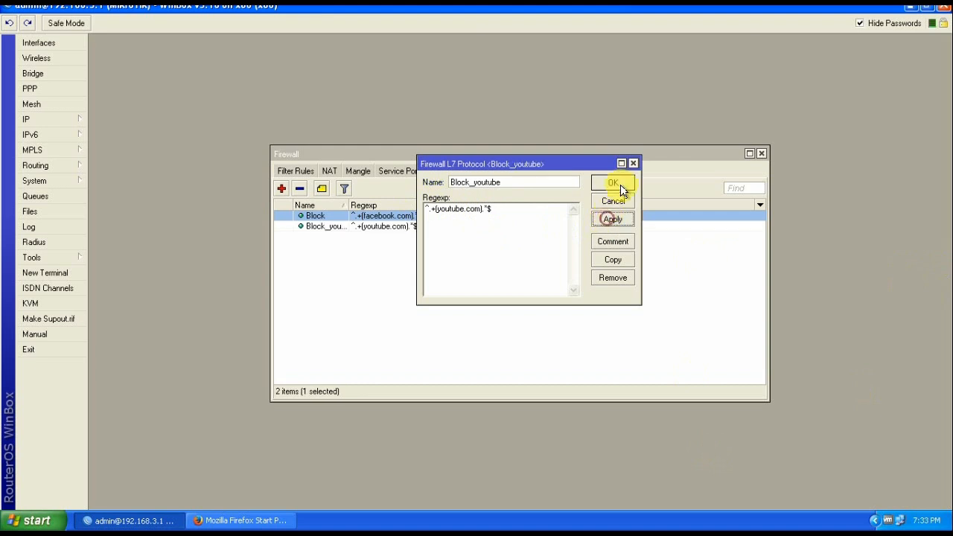
{"action": "left_click", "coordinate": [613, 183]}
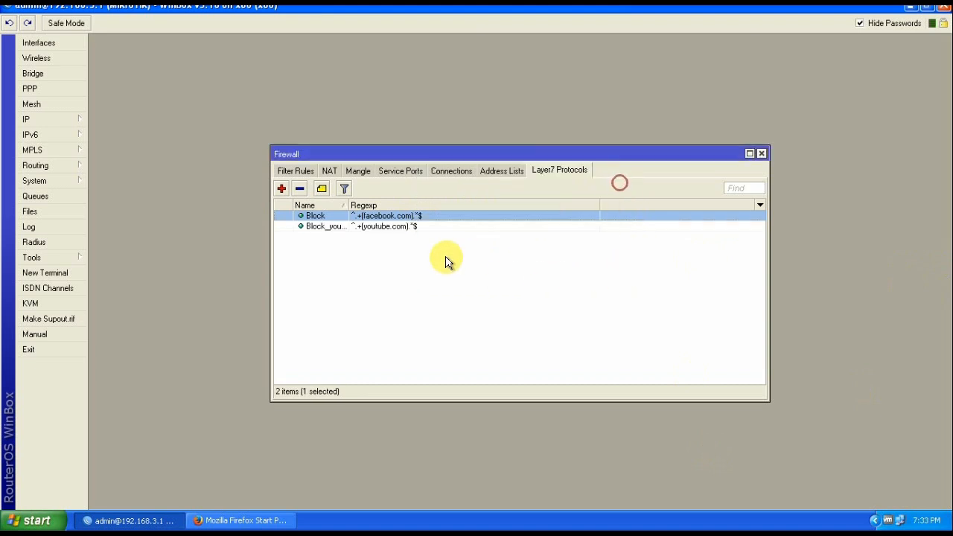
{"action": "left_click", "coordinate": [358, 226]}
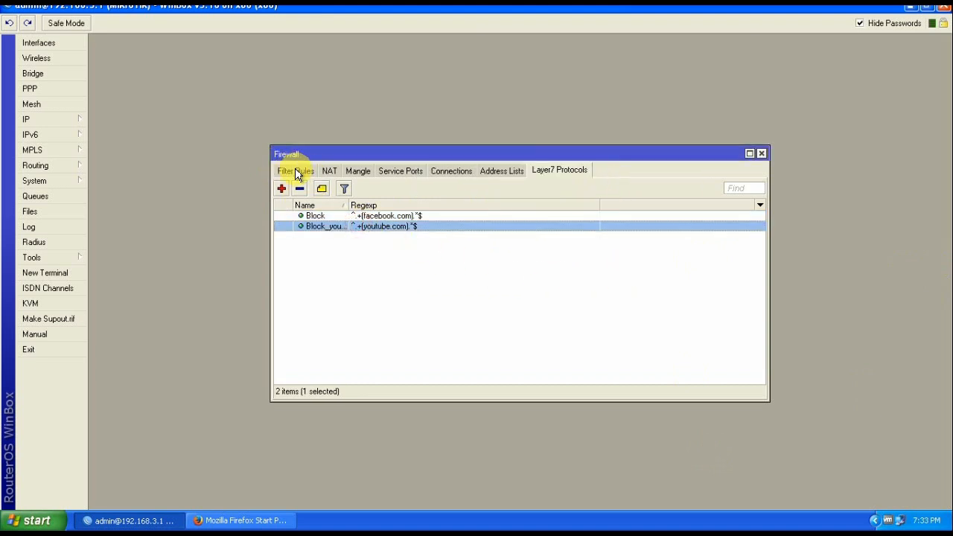
Create a new filter rule that matches the Block_youtube Layer7 protocol
{"action": "left_click", "coordinate": [296, 174]}
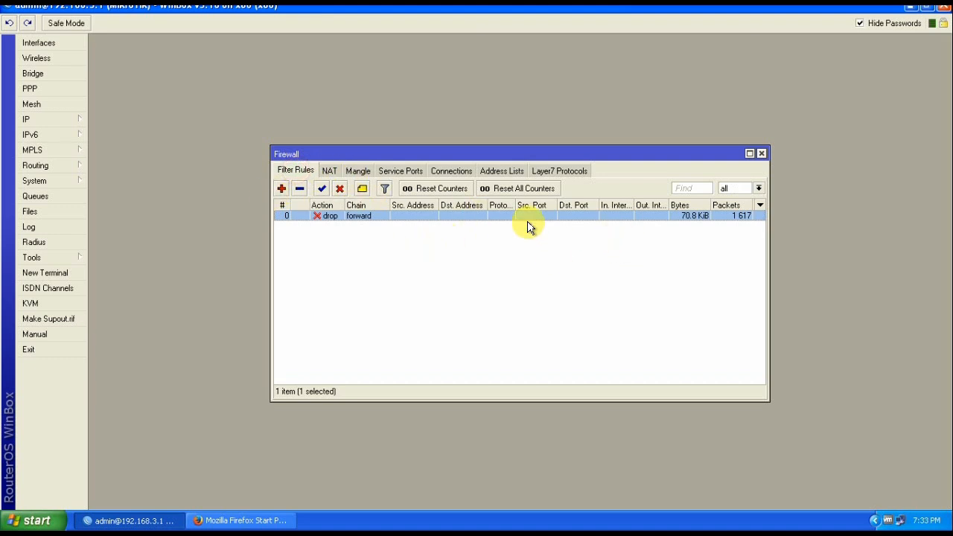
{"action": "left_click", "coordinate": [282, 190]}
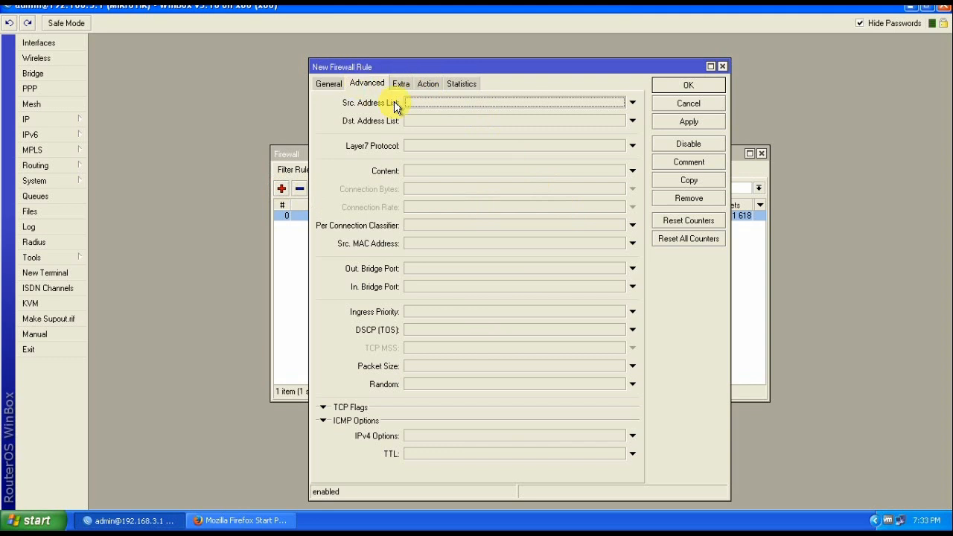
{"action": "left_click", "coordinate": [367, 83]}
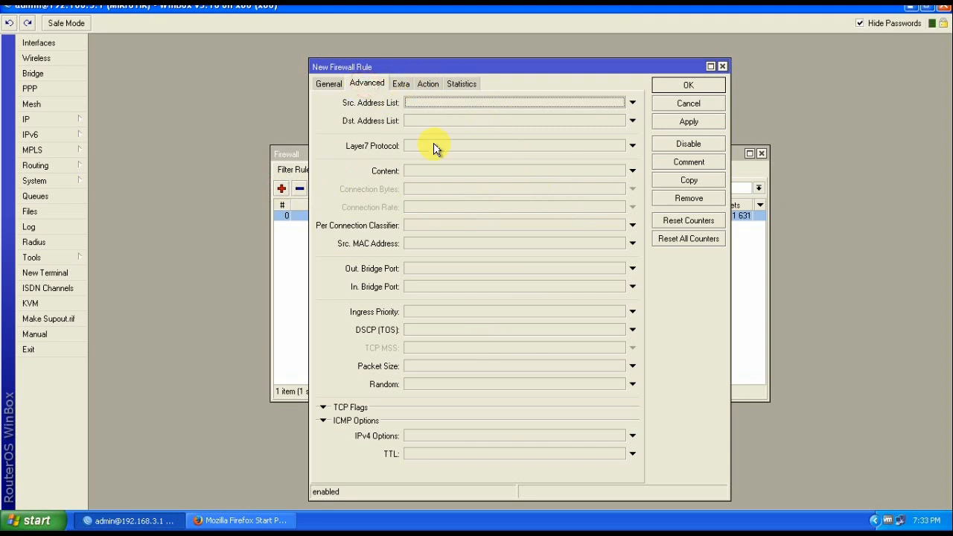
{"action": "left_click", "coordinate": [476, 145]}
{"action": "left_click", "coordinate": [616, 146]}
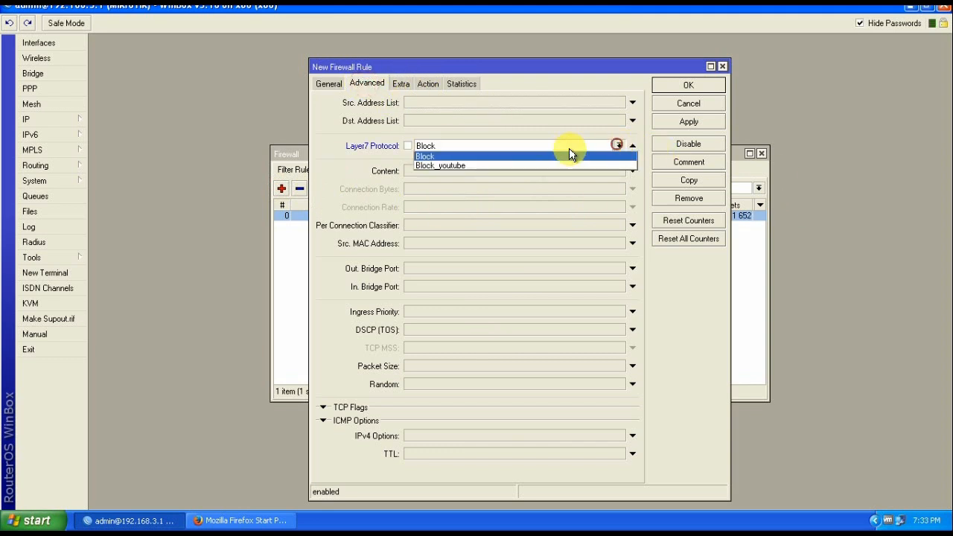
{"action": "left_click", "coordinate": [443, 164]}
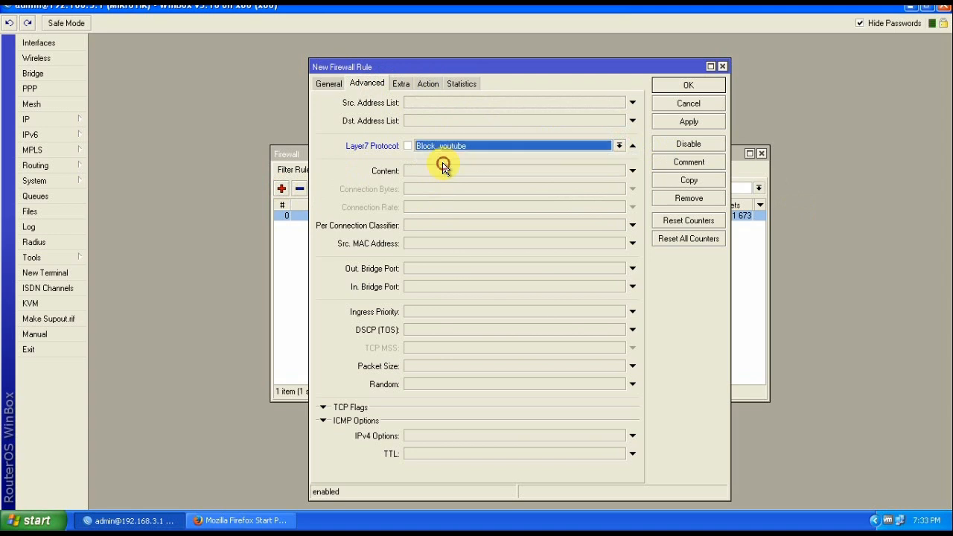
Set the rule's action to drop, then apply and save it
{"action": "left_click", "coordinate": [428, 83]}
{"action": "left_click", "coordinate": [399, 106]}
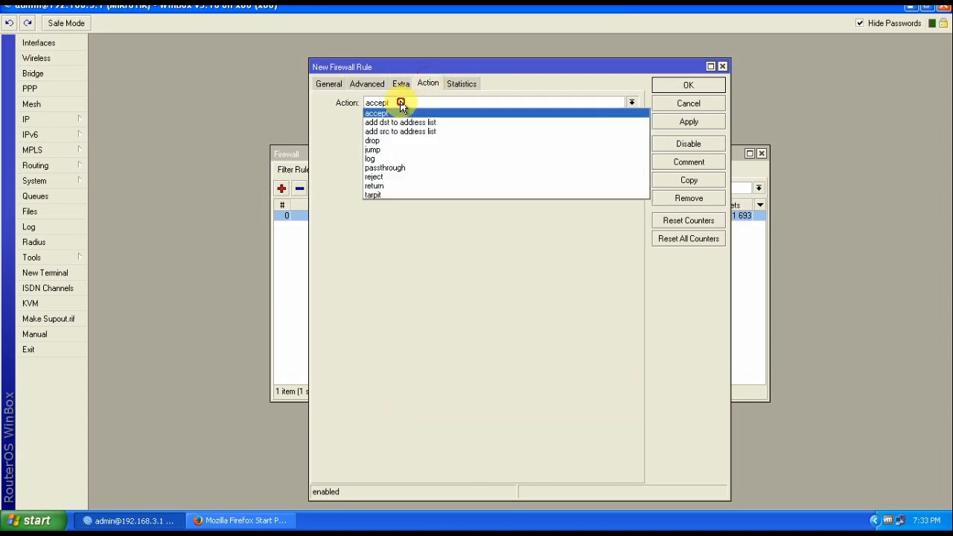
{"action": "left_click", "coordinate": [379, 143]}
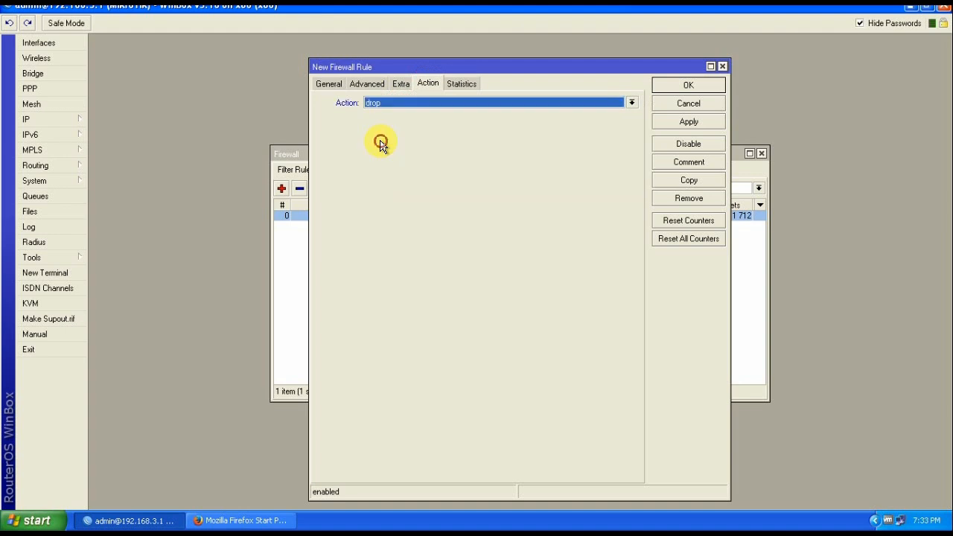
{"action": "left_click", "coordinate": [688, 124]}
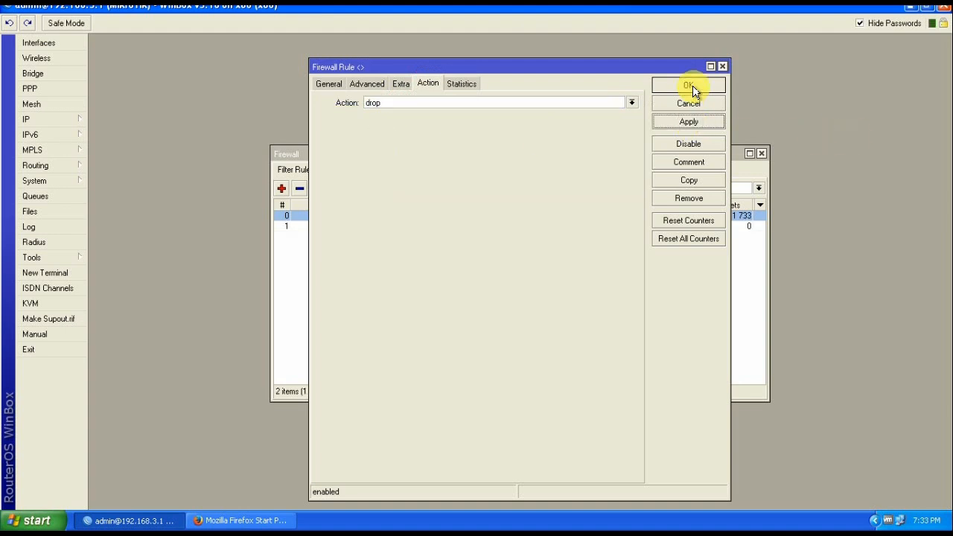
{"action": "left_click", "coordinate": [688, 85]}
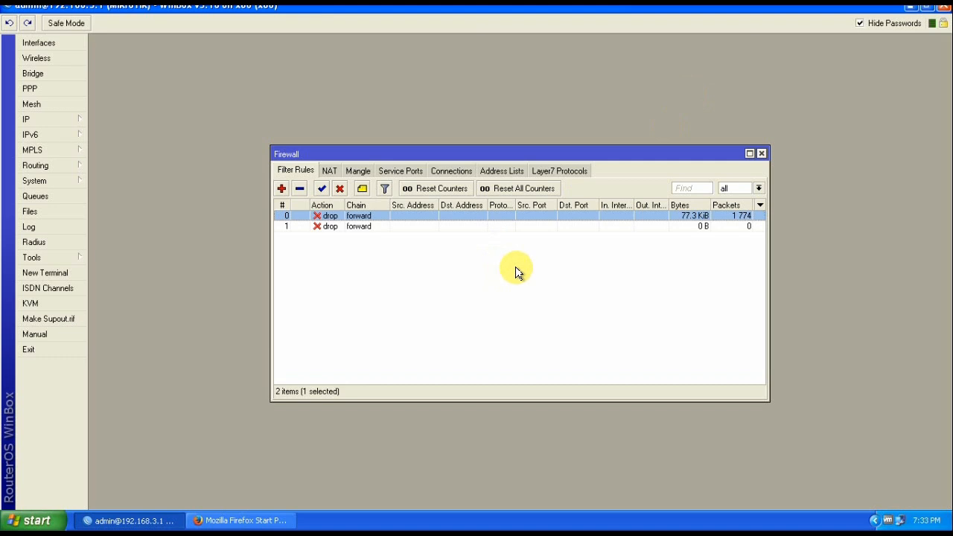
{"action": "left_click", "coordinate": [227, 522]}
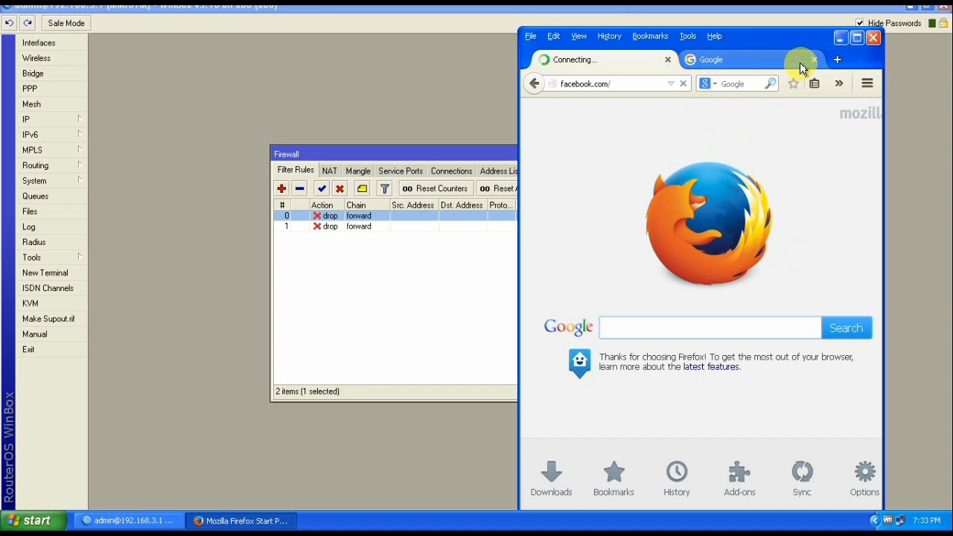
Load youtube from the Google tab's address bar and watch it stay stuck connecting
{"action": "left_click", "coordinate": [706, 64]}
{"action": "left_click", "coordinate": [617, 83]}
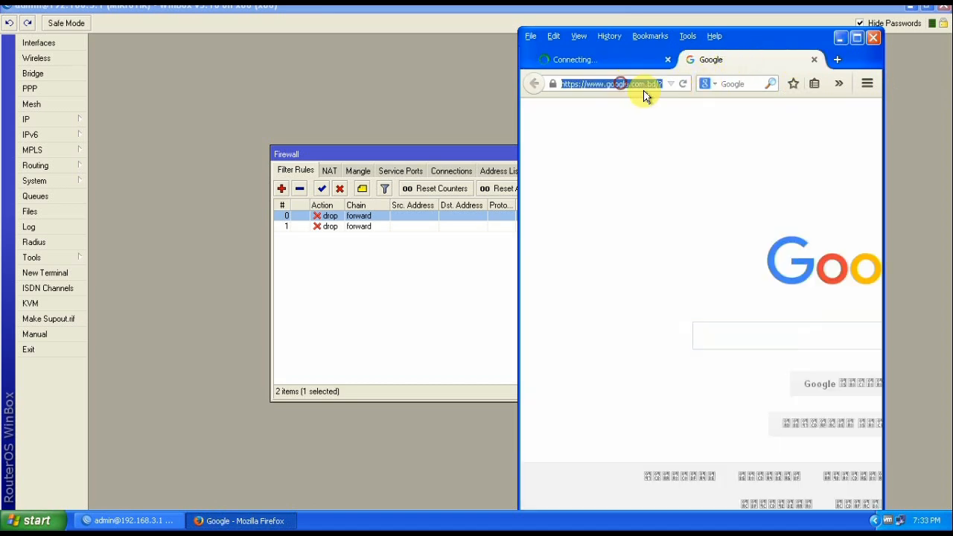
{"action": "left_click", "coordinate": [857, 38]}
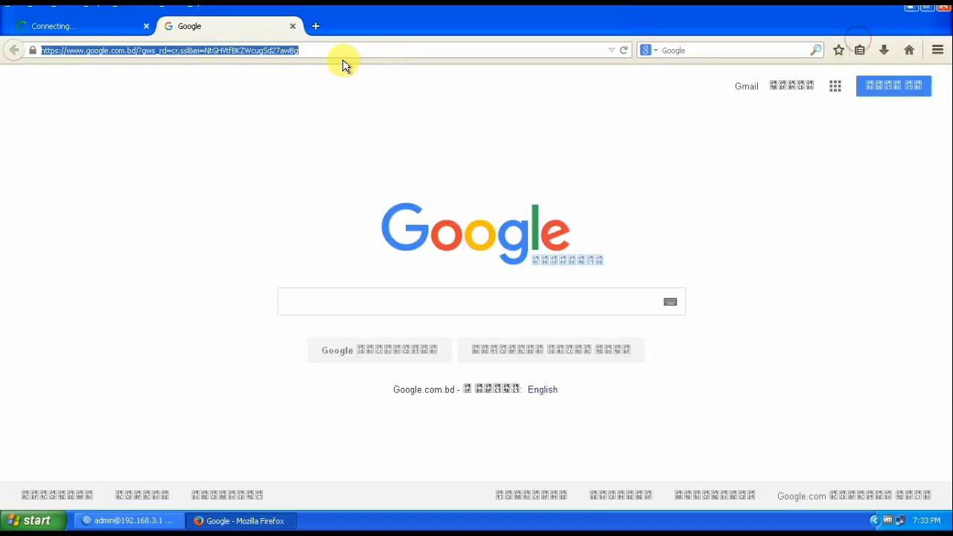
{"action": "type", "text": "youtube.com/"}
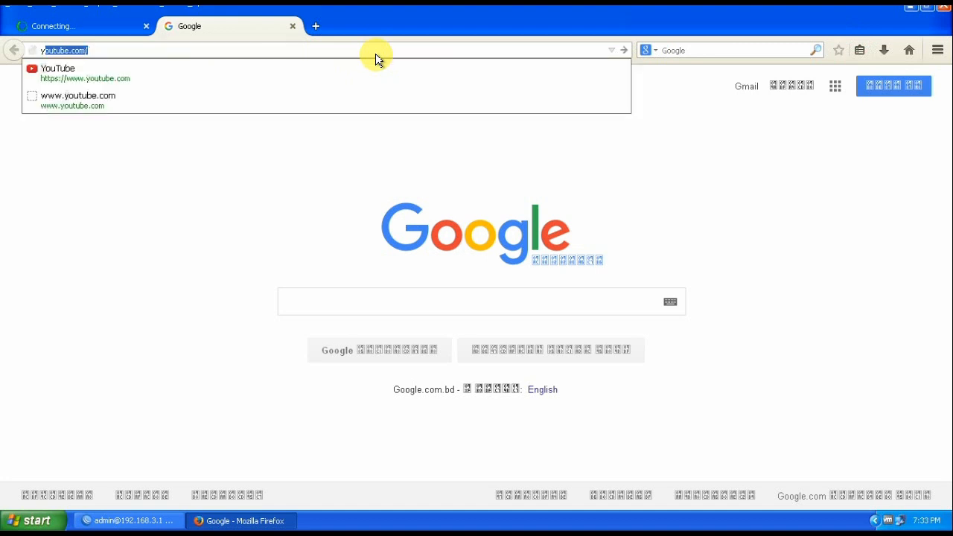
{"action": "key", "text": "Return"}
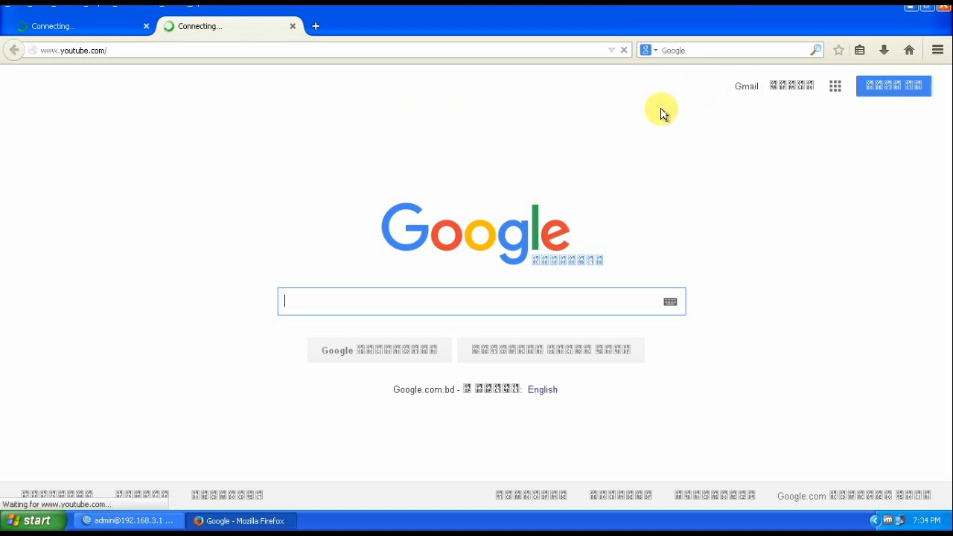
{"action": "left_click", "coordinate": [922, 11]}
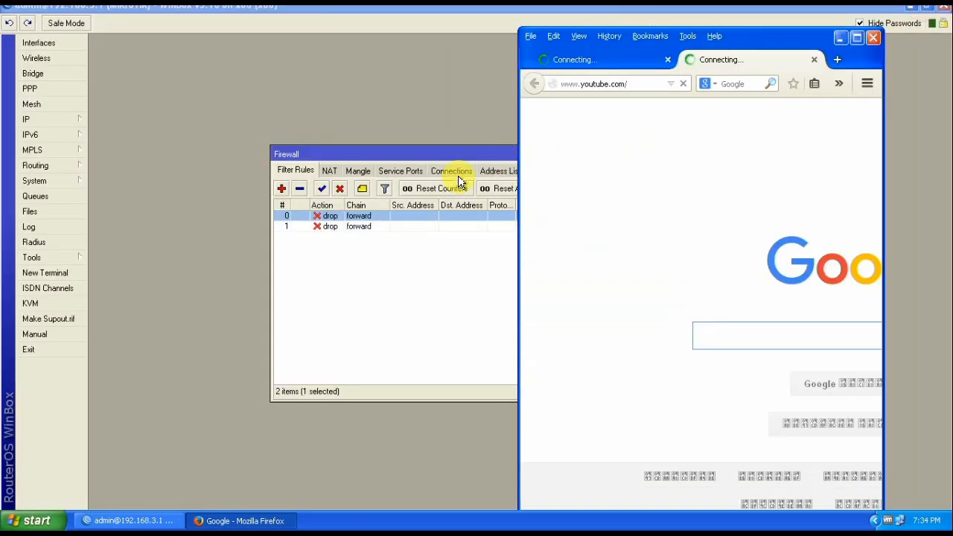
{"action": "left_click", "coordinate": [336, 220]}
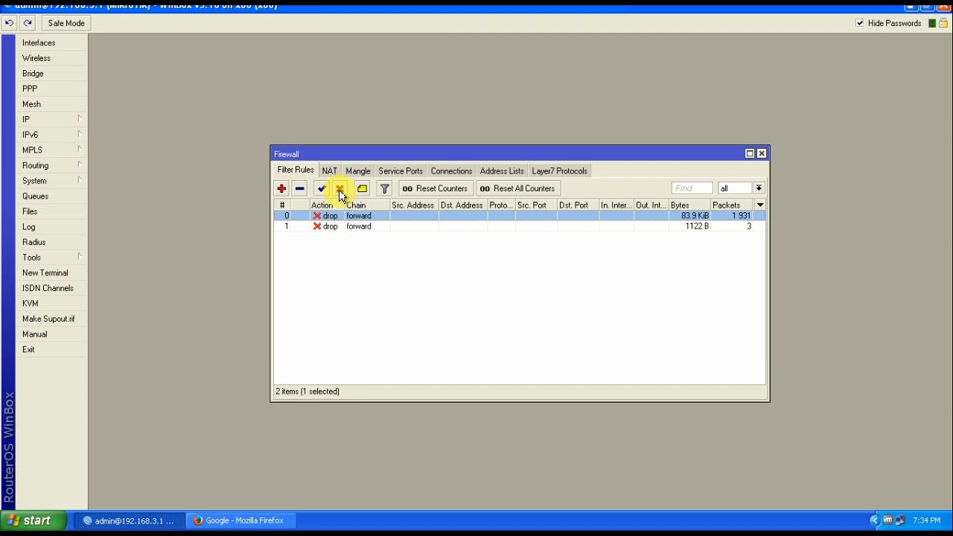
Disable drop rules 0 and 1 in the filter list
{"action": "left_click", "coordinate": [339, 190]}
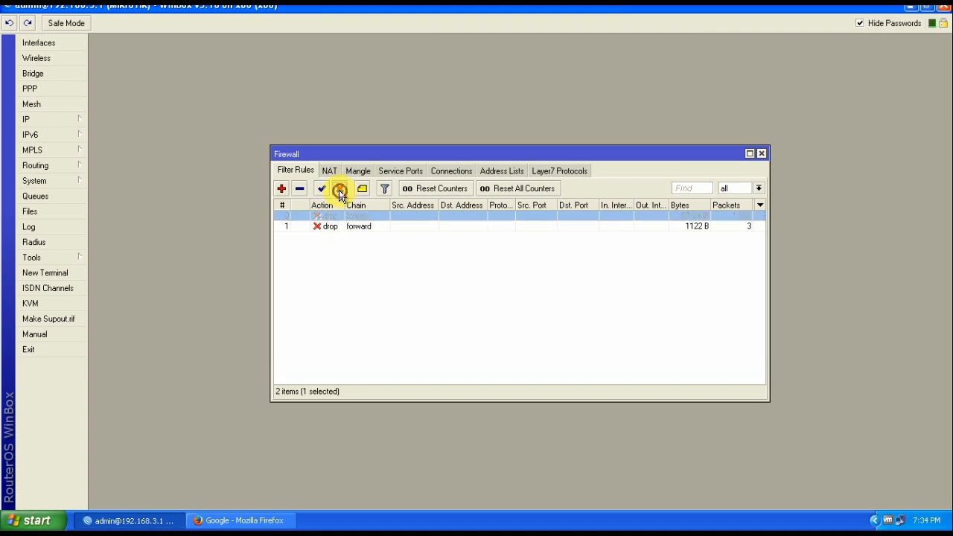
{"action": "left_click", "coordinate": [353, 229]}
{"action": "left_click", "coordinate": [340, 192]}
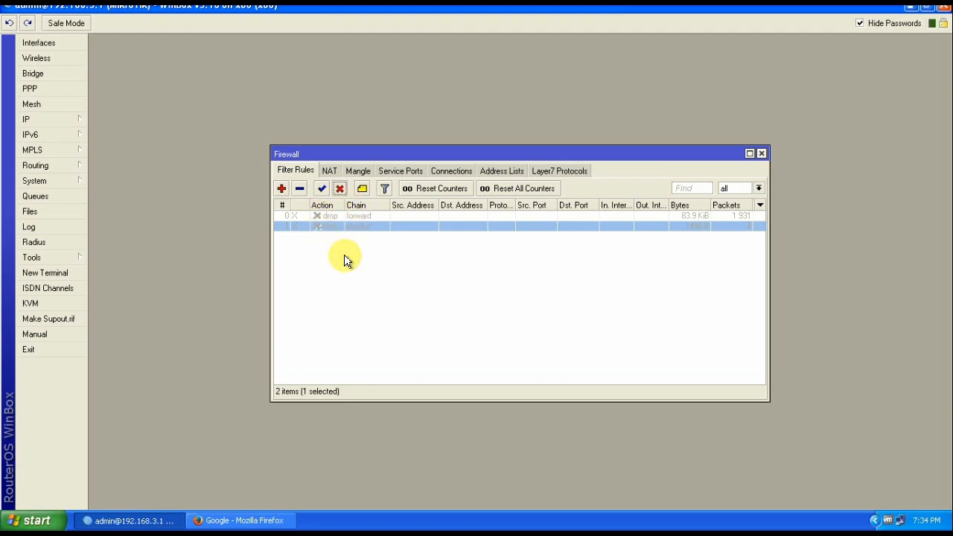
{"action": "left_click", "coordinate": [244, 518]}
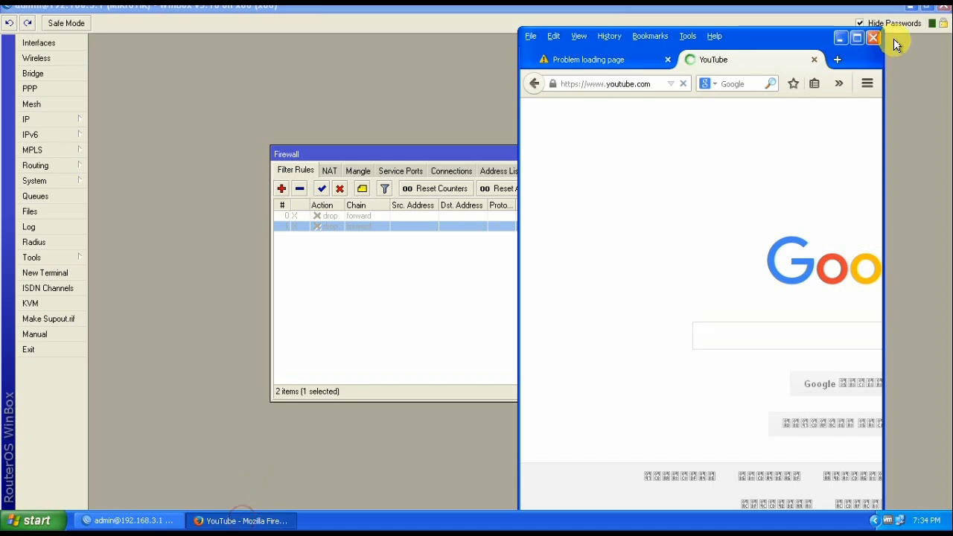
Retry the failed Facebook tab so its sign-up page loads
{"action": "left_click", "coordinate": [856, 38]}
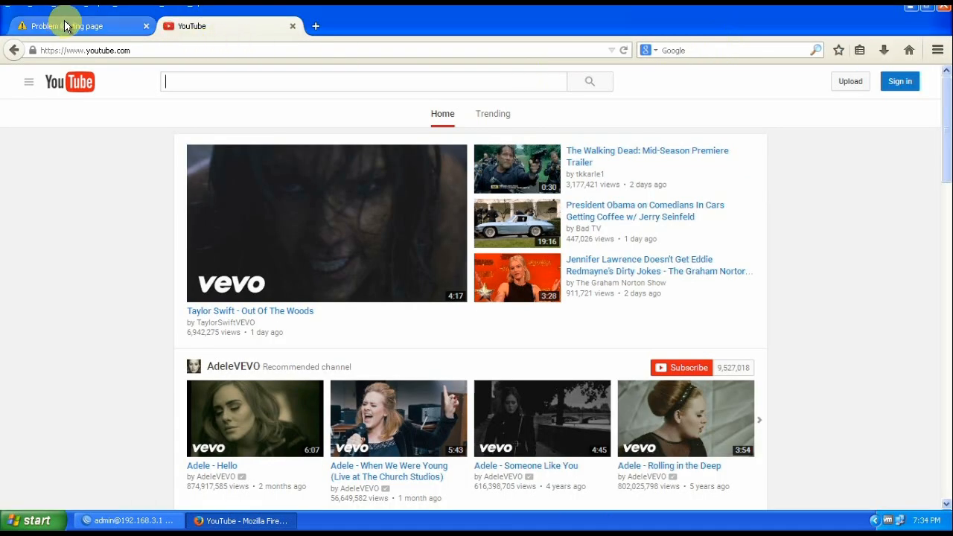
{"action": "left_click", "coordinate": [65, 27]}
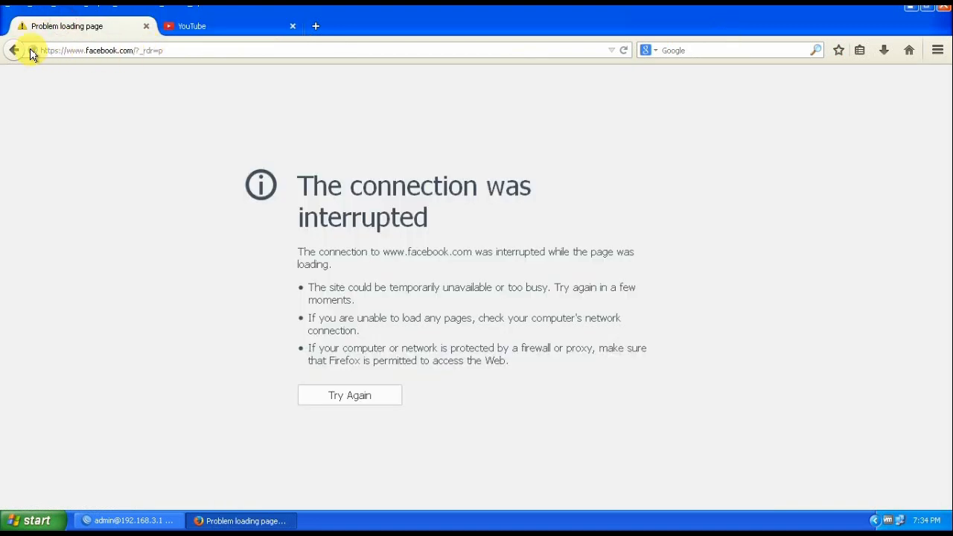
{"action": "left_click", "coordinate": [176, 51]}
{"action": "left_click", "coordinate": [354, 396]}
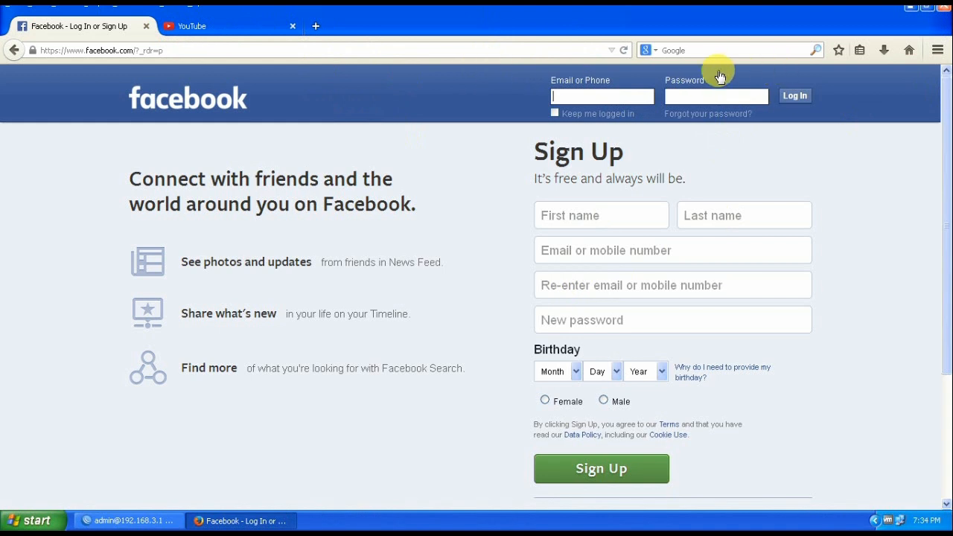
Close the YouTube tab and minimize Firefox to reveal the Firewall window
{"action": "left_click", "coordinate": [927, 9]}
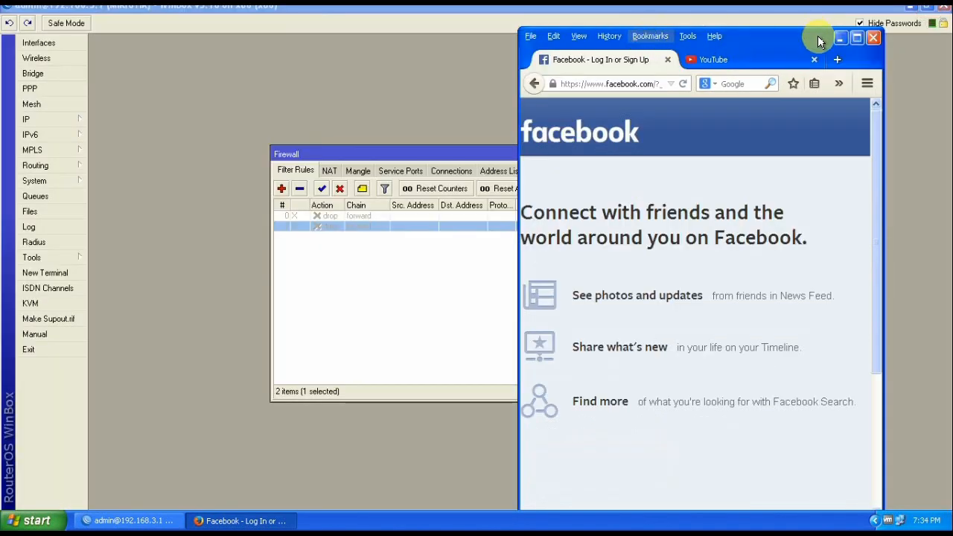
{"action": "left_click", "coordinate": [814, 60]}
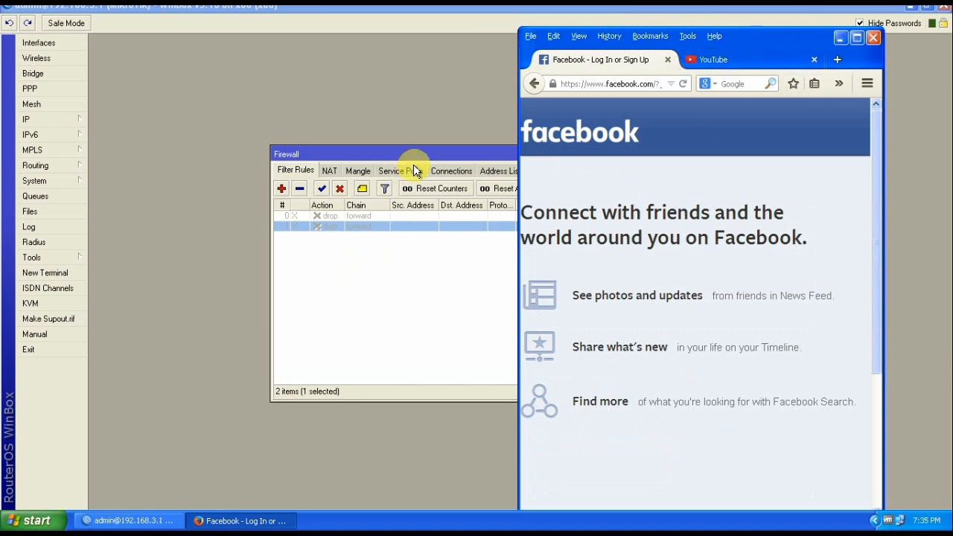
{"action": "left_click_drag", "start_coordinate": [414, 152], "coordinate": [258, 109]}
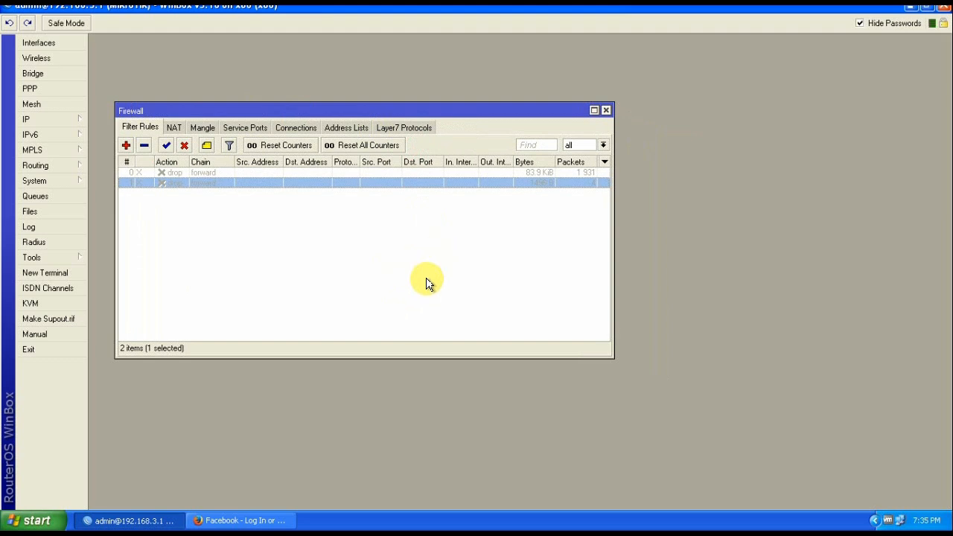
{"action": "left_click", "coordinate": [236, 521]}
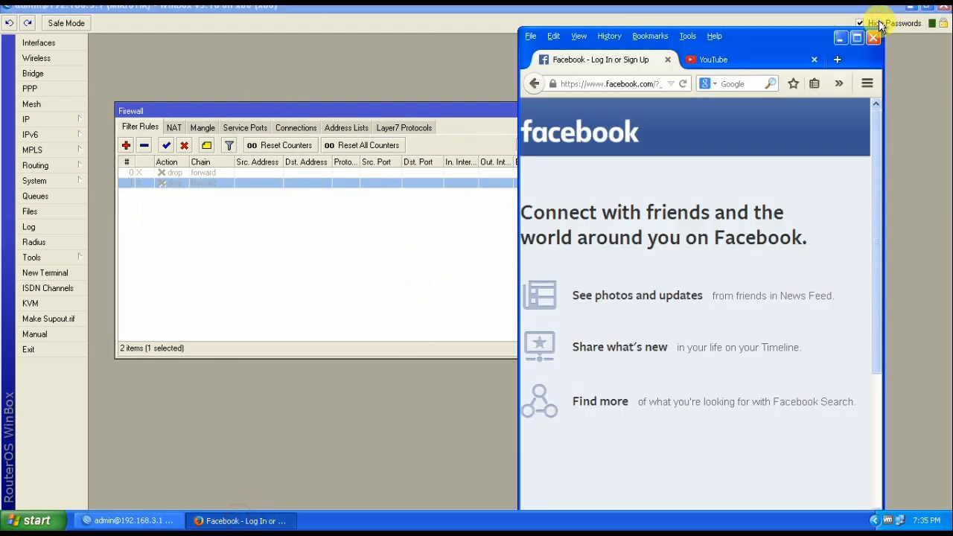
{"action": "left_click", "coordinate": [840, 39]}
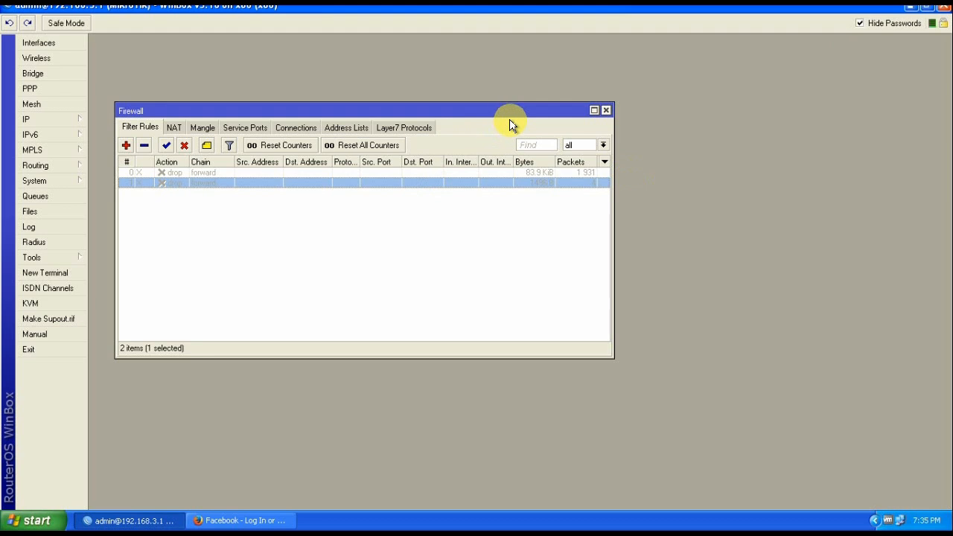
Re-enable drop rules 0 and 1, then inspect rule 0's Advanced settings without saving
{"action": "left_click", "coordinate": [197, 175]}
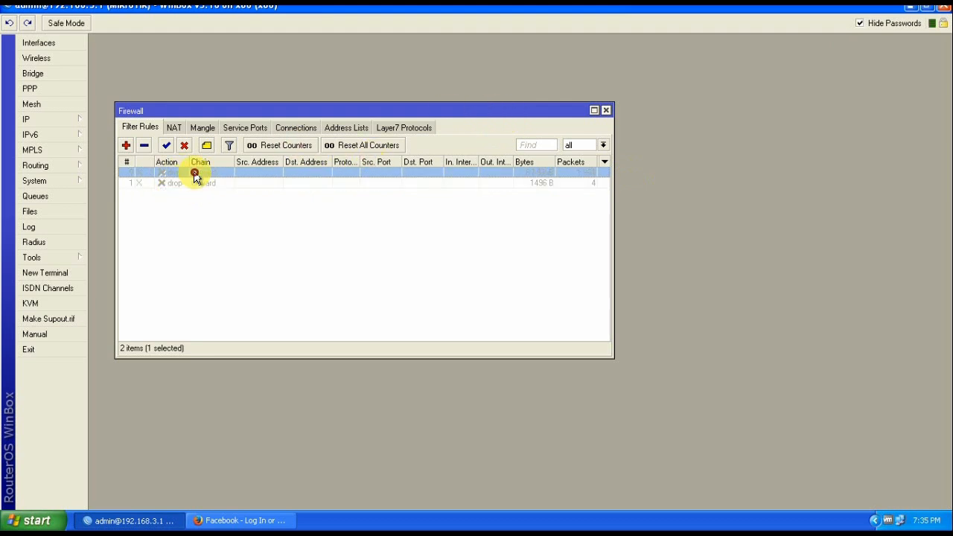
{"action": "left_click", "coordinate": [166, 146]}
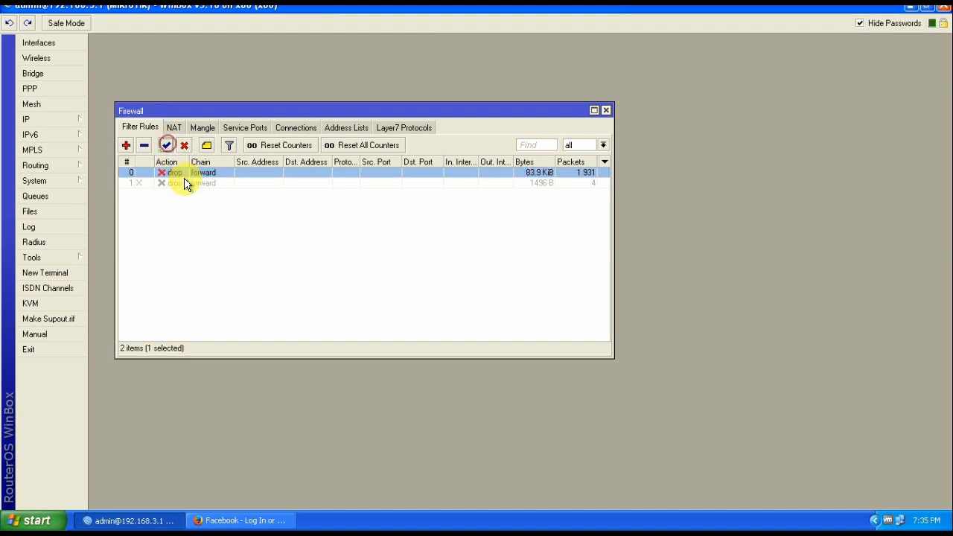
{"action": "left_click", "coordinate": [178, 181]}
{"action": "left_click", "coordinate": [167, 146]}
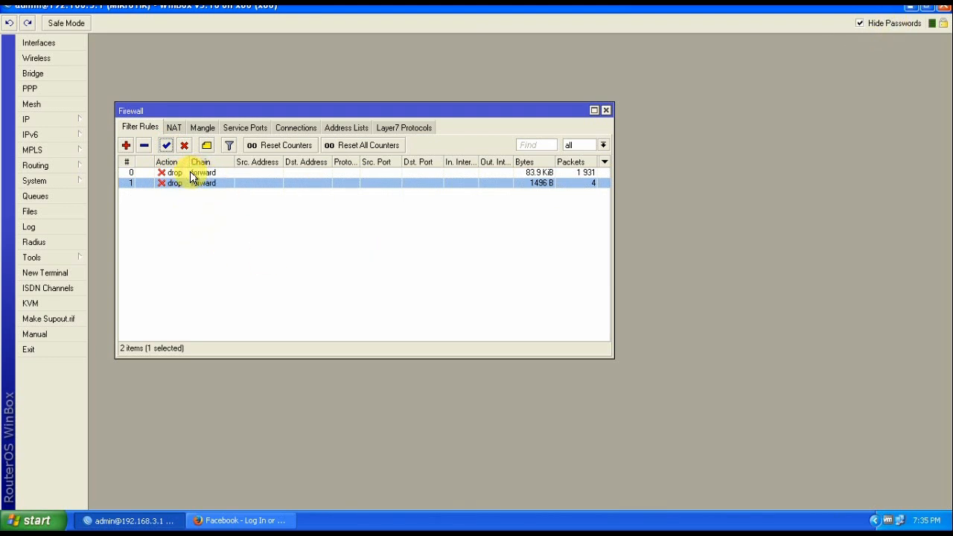
{"action": "double_click", "coordinate": [195, 173]}
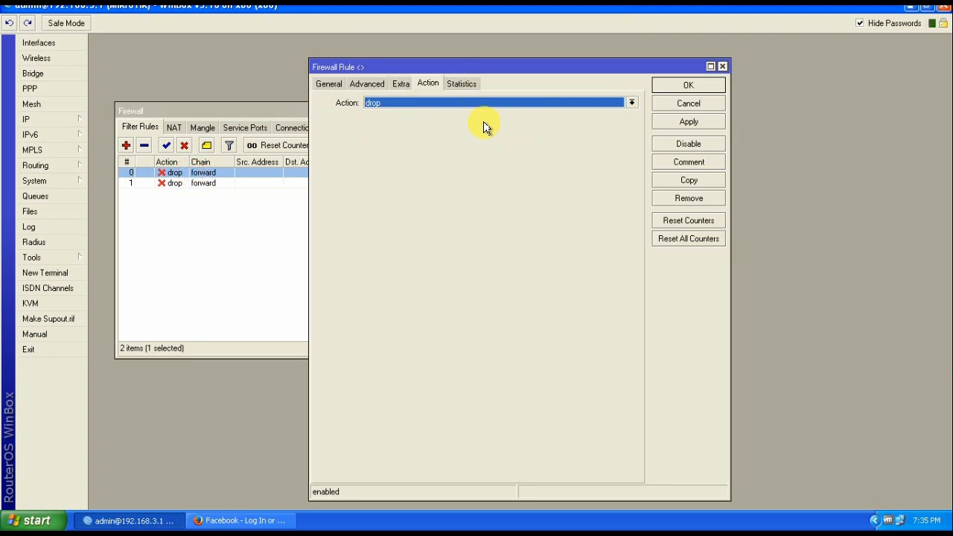
{"action": "left_click", "coordinate": [365, 84]}
{"action": "left_click", "coordinate": [686, 103]}
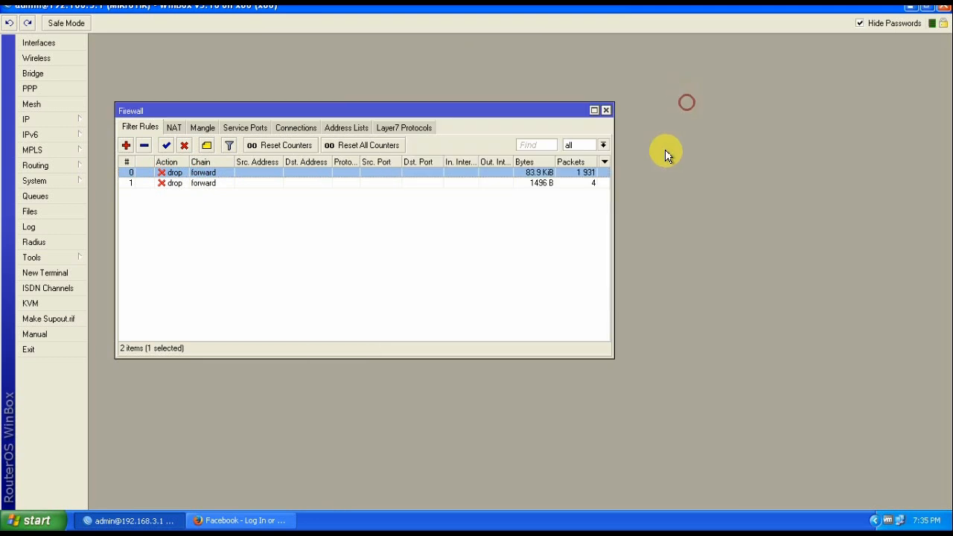
{"action": "left_click", "coordinate": [392, 247]}
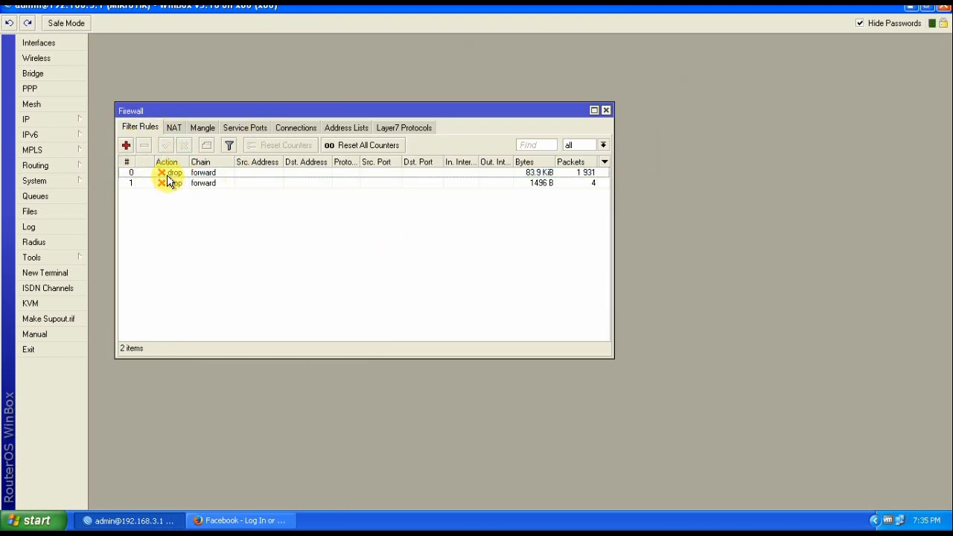
Remove both drop rules, leaving the filter list with 0 items
{"action": "left_click", "coordinate": [169, 173]}
{"action": "left_click", "coordinate": [145, 145]}
{"action": "left_click", "coordinate": [169, 173]}
{"action": "left_click", "coordinate": [146, 145]}
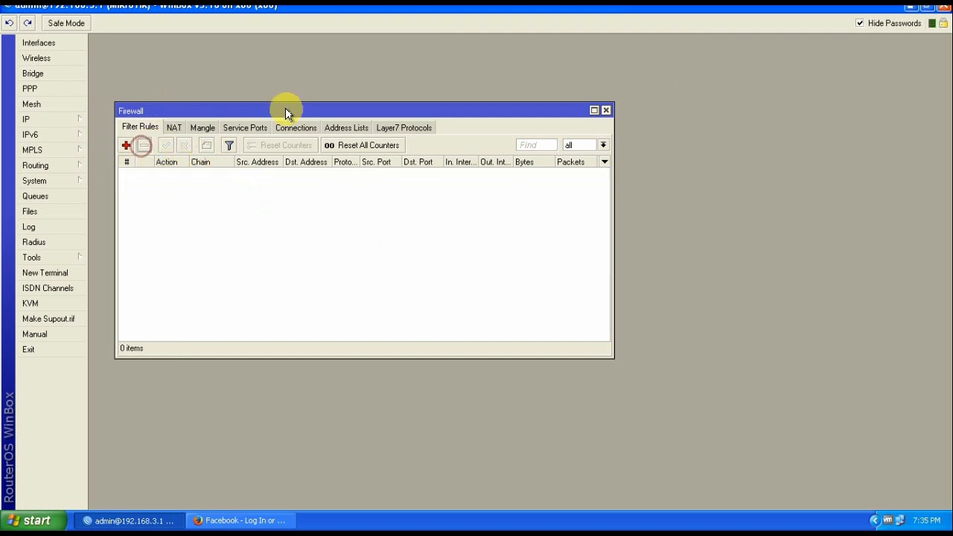
{"action": "left_click", "coordinate": [126, 146]}
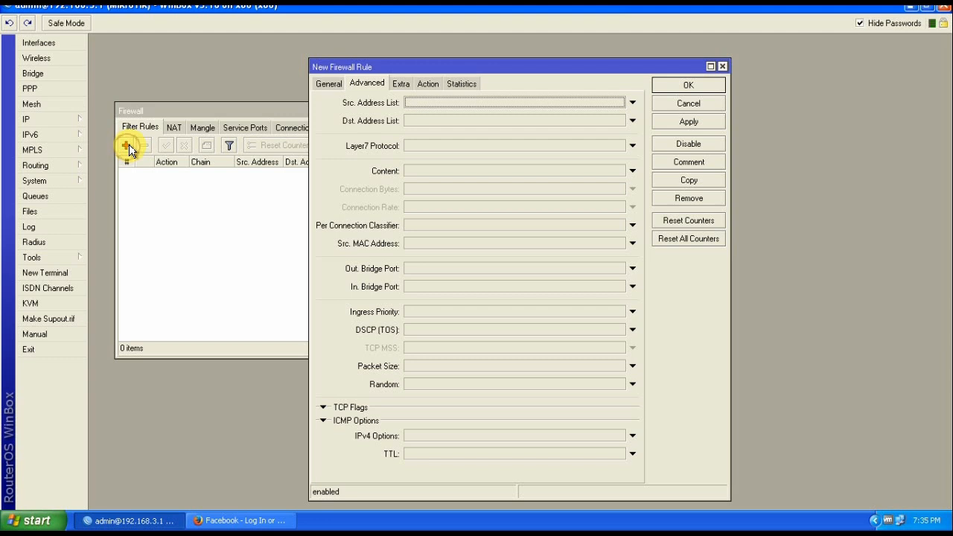
{"action": "left_click", "coordinate": [660, 104]}
{"action": "left_click", "coordinate": [314, 266]}
{"action": "left_click", "coordinate": [399, 128]}
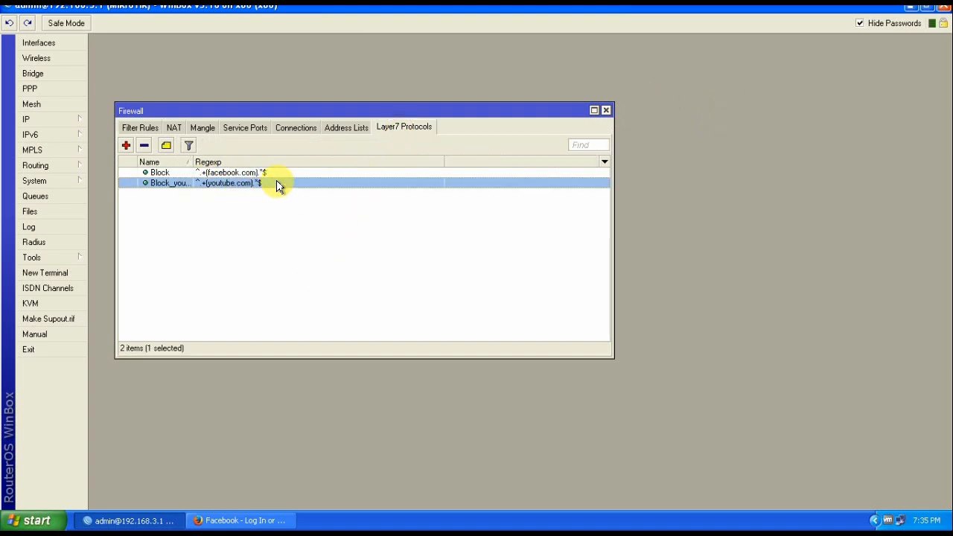
{"action": "left_click", "coordinate": [272, 214]}
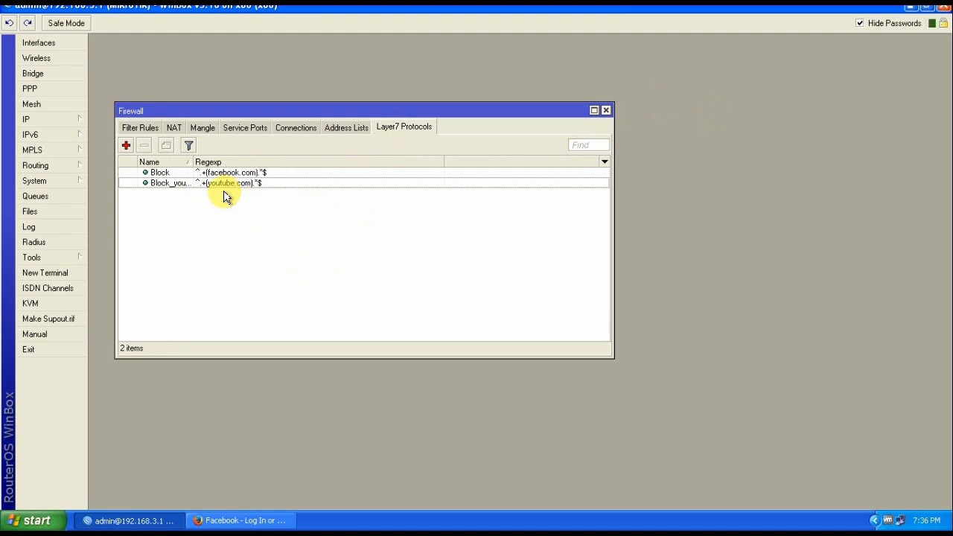
{"action": "left_click", "coordinate": [140, 128]}
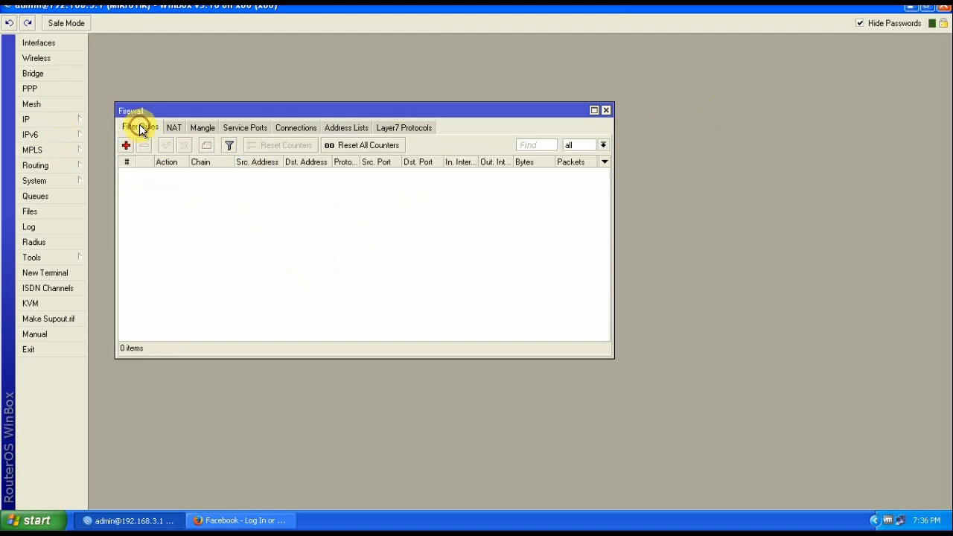
Start a forward-chain rule and enter 192.168.3 in its Src. Address List
{"action": "left_click", "coordinate": [126, 145]}
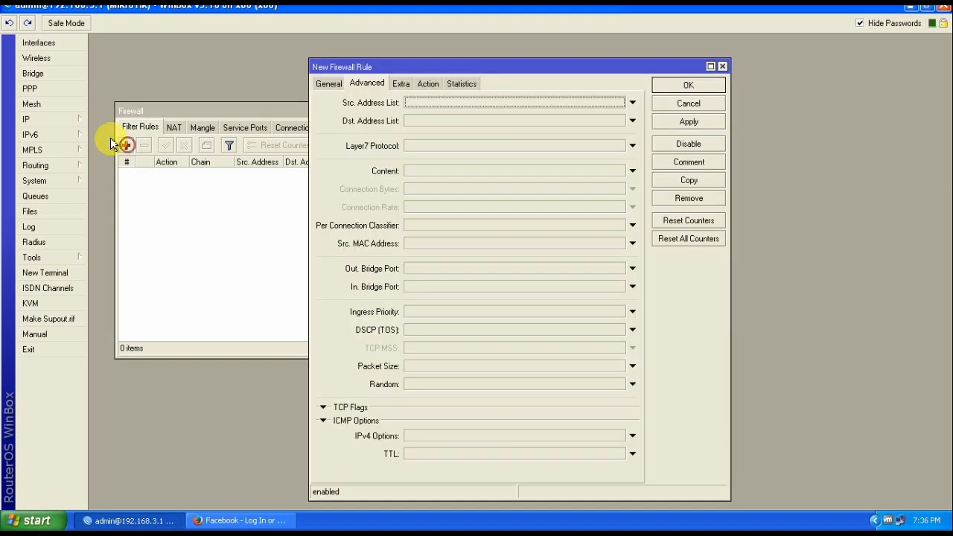
{"action": "left_click", "coordinate": [330, 88]}
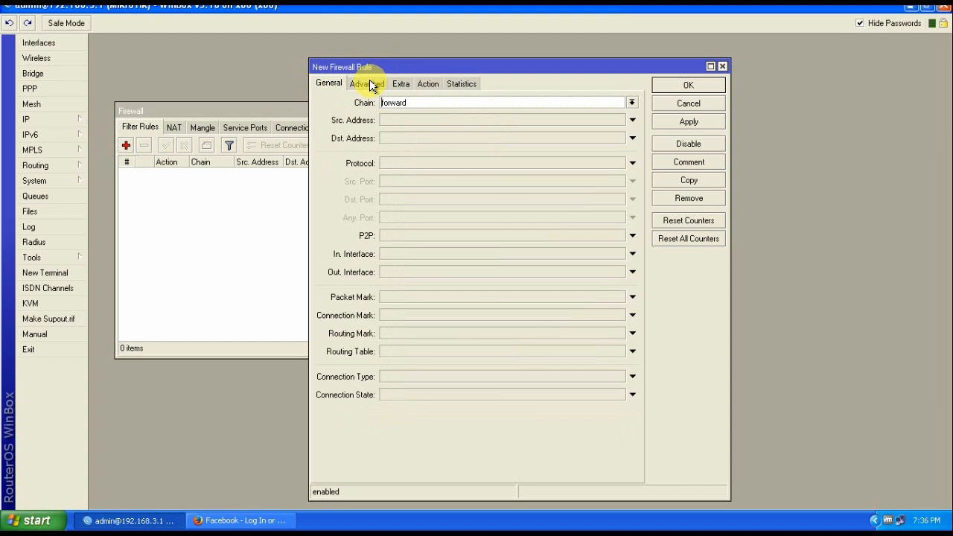
{"action": "left_click", "coordinate": [370, 84]}
{"action": "left_click", "coordinate": [432, 103]}
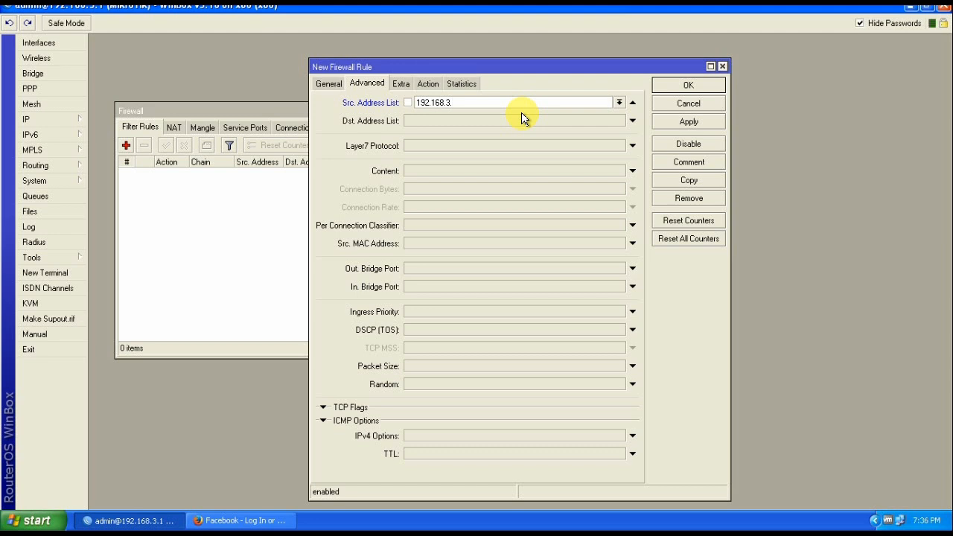
{"action": "key", "text": "BackSpace"}
{"action": "right_click", "coordinate": [897, 520]}
{"action": "left_click", "coordinate": [833, 513]}
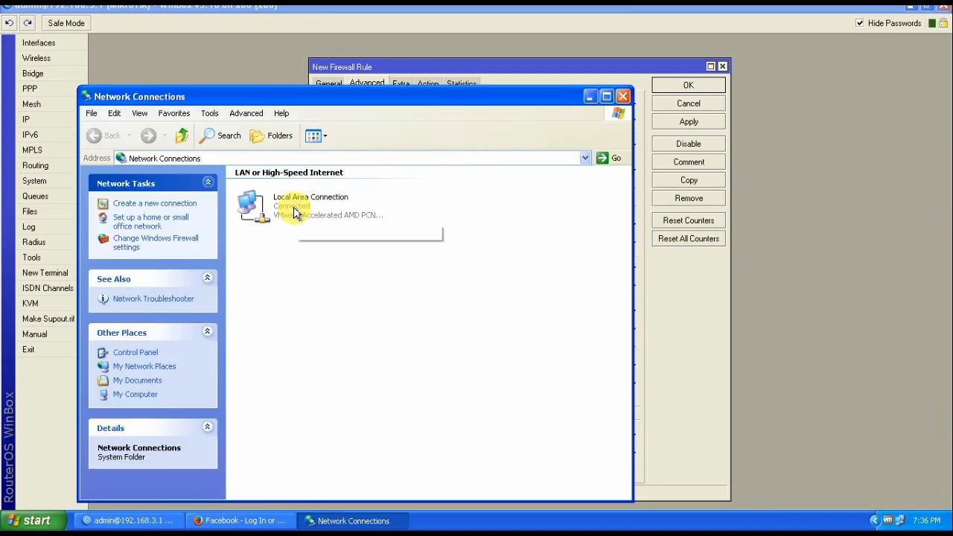
{"action": "double_click", "coordinate": [292, 202]}
{"action": "left_click", "coordinate": [405, 140]}
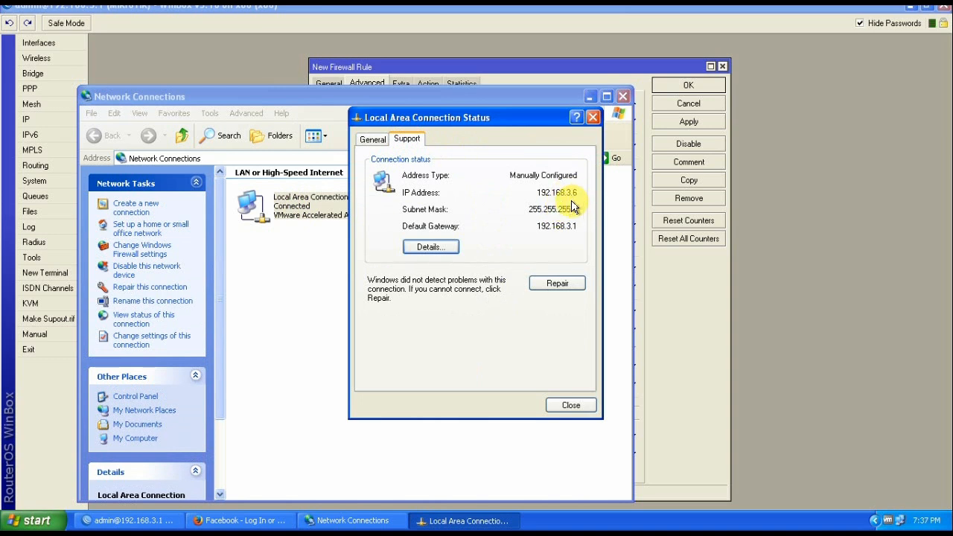
{"action": "left_click", "coordinate": [570, 405]}
{"action": "left_click", "coordinate": [622, 96]}
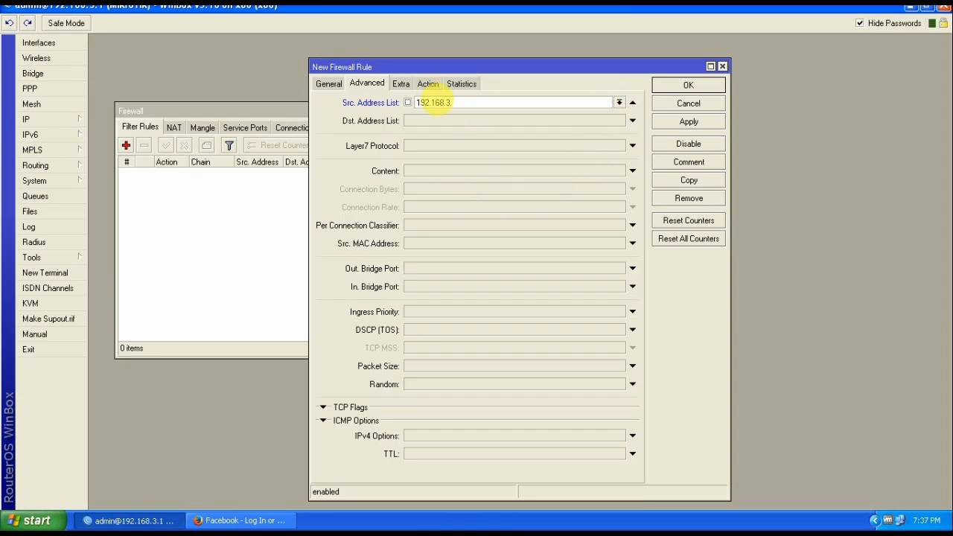
Save the rule with source 192.168.3.7/24, Layer7 Block_youtube and action drop
{"action": "left_click", "coordinate": [454, 103]}
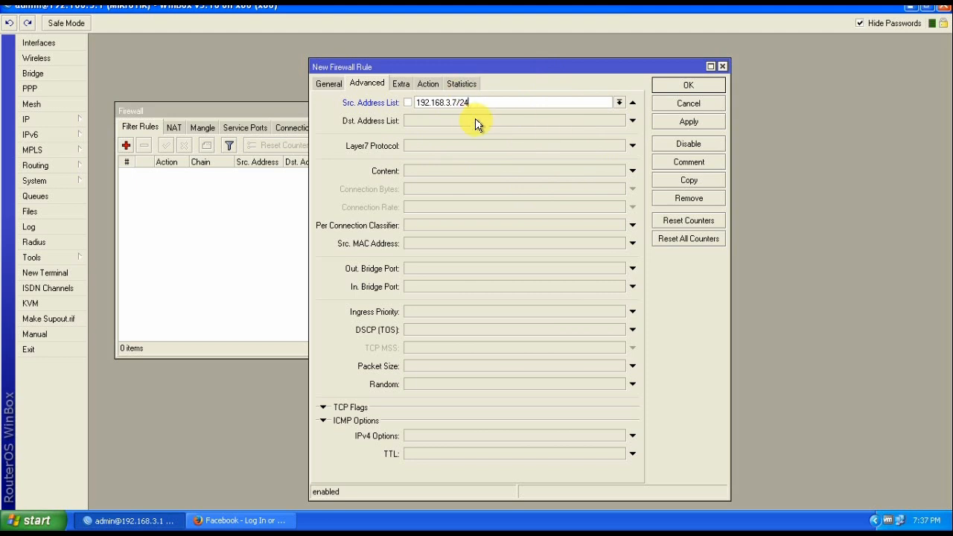
{"action": "left_click", "coordinate": [630, 146]}
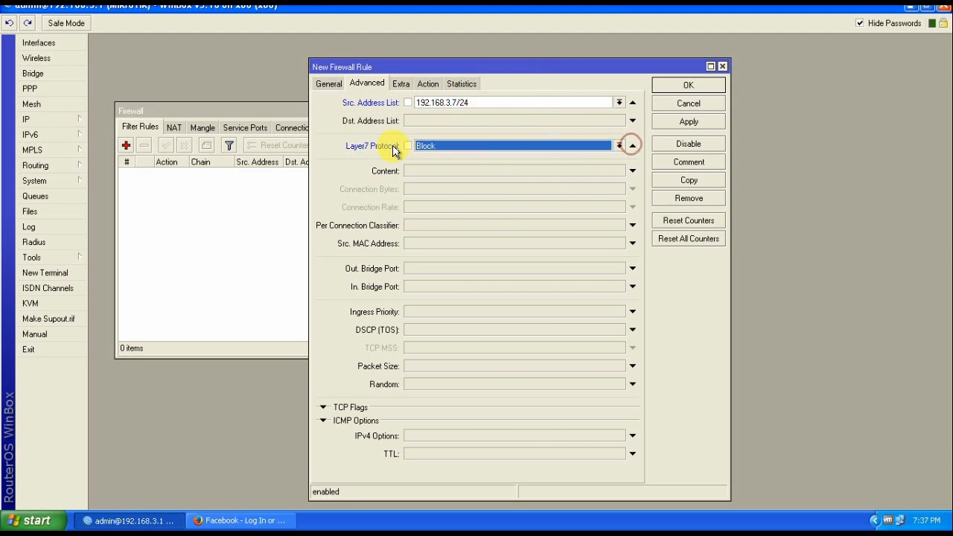
{"action": "left_click", "coordinate": [617, 145]}
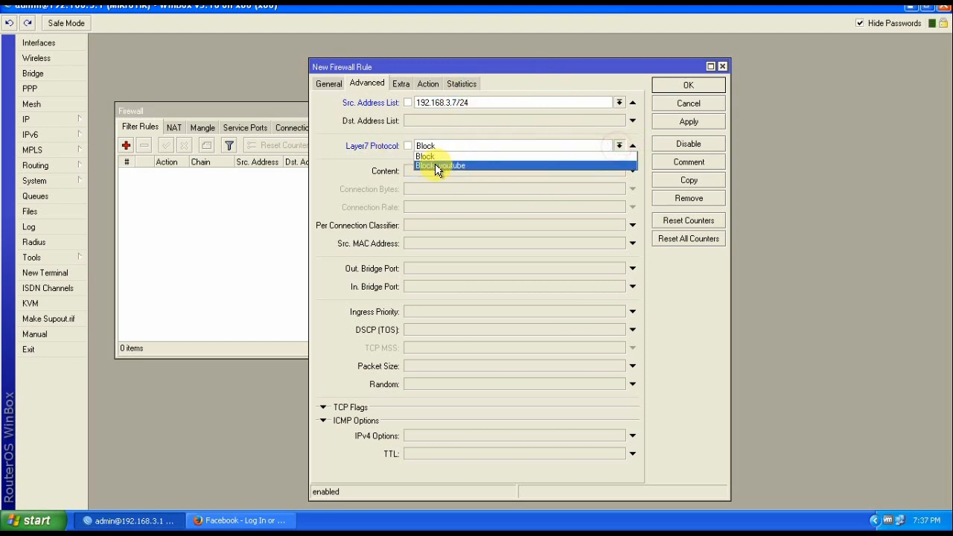
{"action": "left_click", "coordinate": [459, 170]}
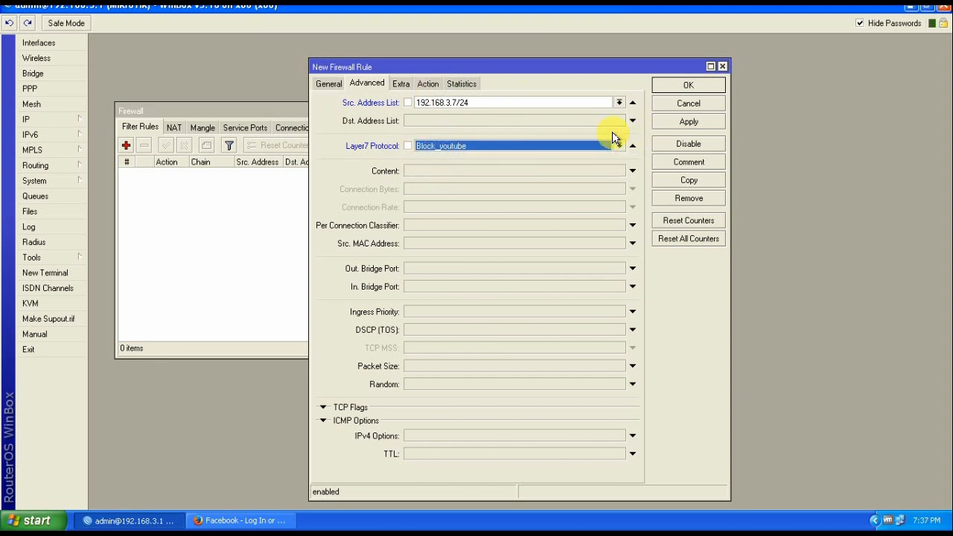
{"action": "left_click", "coordinate": [431, 85]}
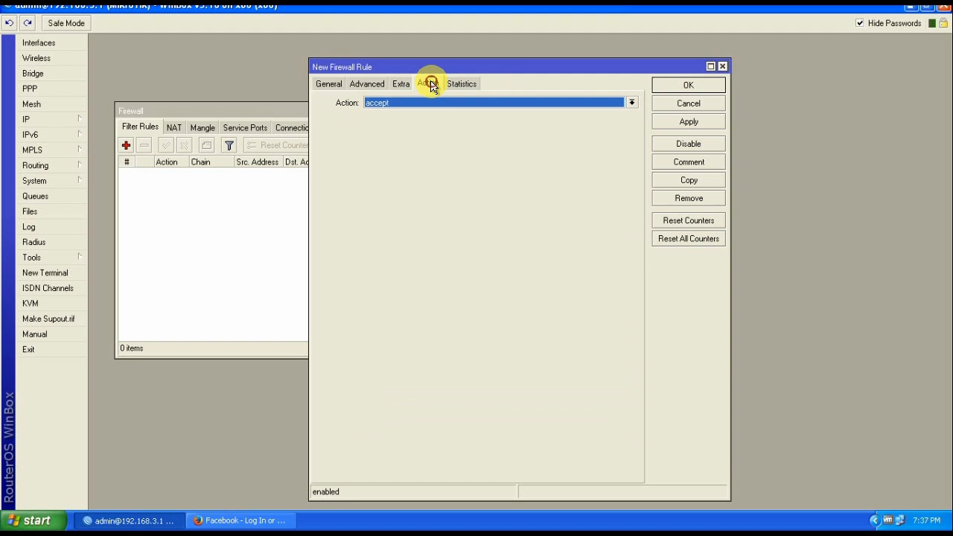
{"action": "left_click", "coordinate": [604, 102]}
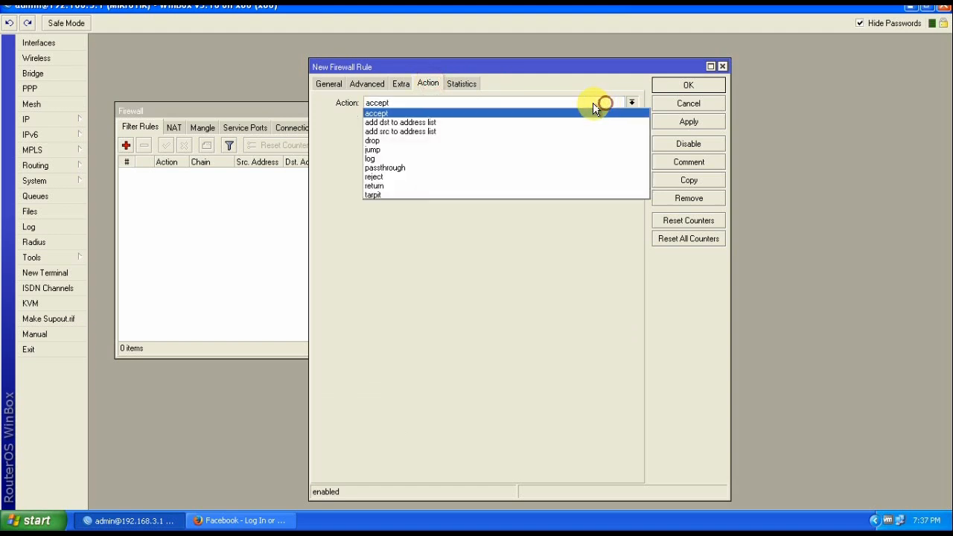
{"action": "left_click", "coordinate": [371, 140]}
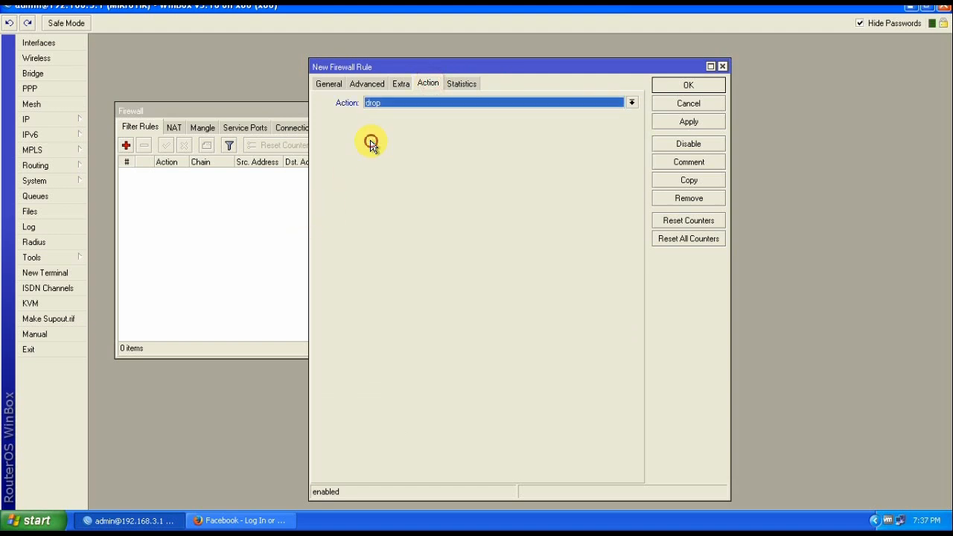
{"action": "left_click", "coordinate": [691, 125]}
{"action": "left_click", "coordinate": [690, 86]}
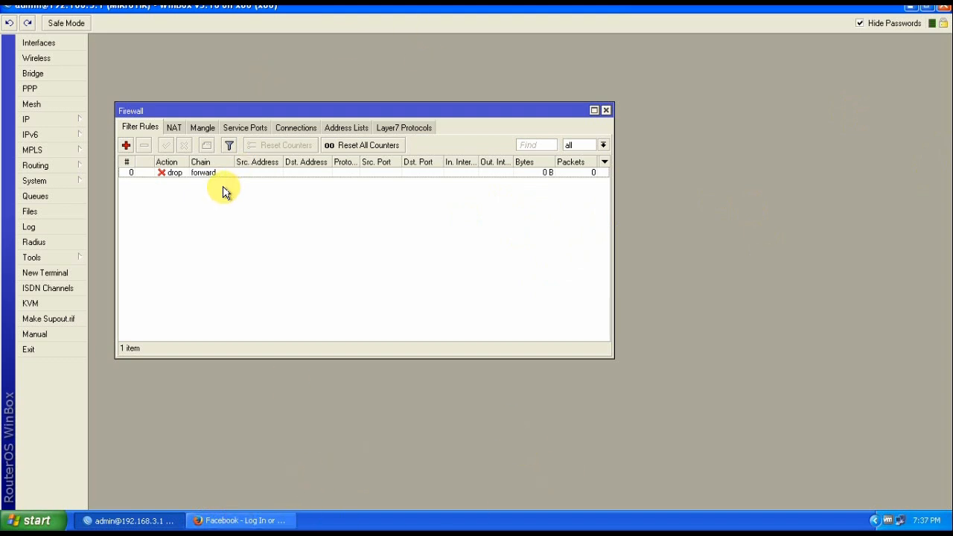
Close the YouTube tab in Firefox
{"action": "left_click", "coordinate": [251, 520]}
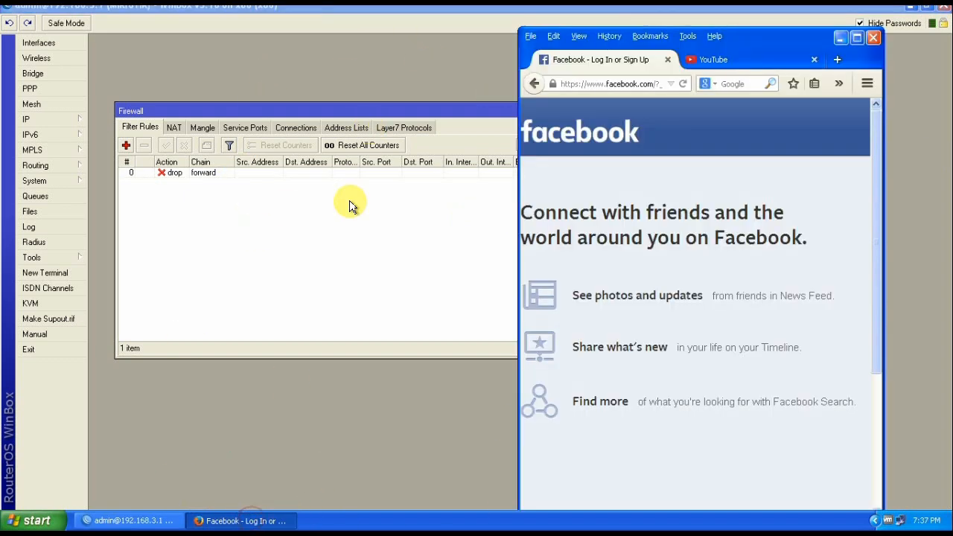
{"action": "left_click", "coordinate": [856, 39]}
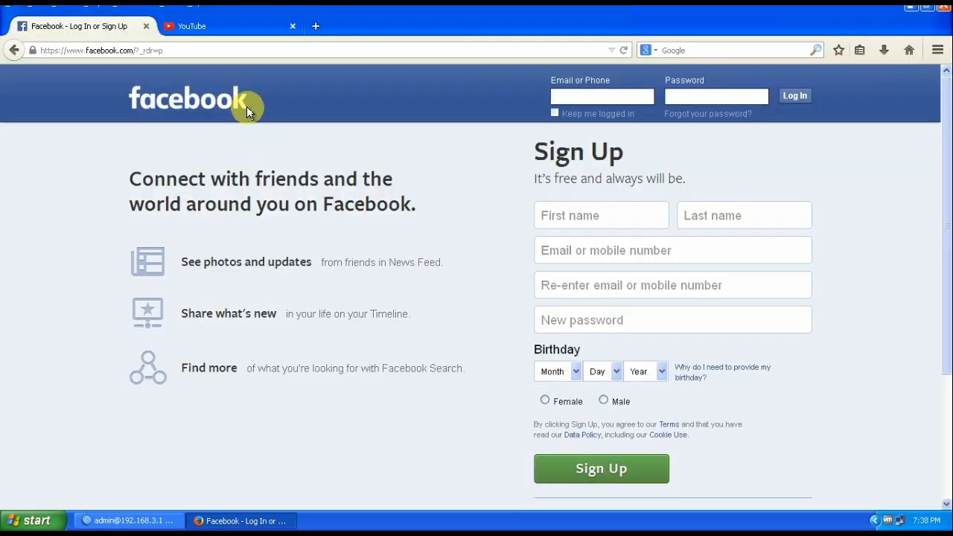
{"action": "left_click", "coordinate": [232, 29]}
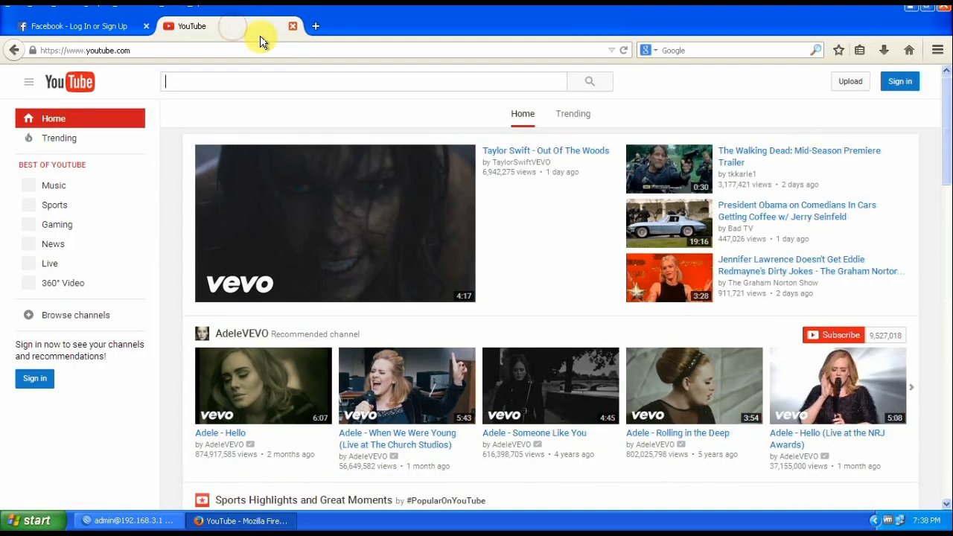
{"action": "left_click", "coordinate": [292, 26]}
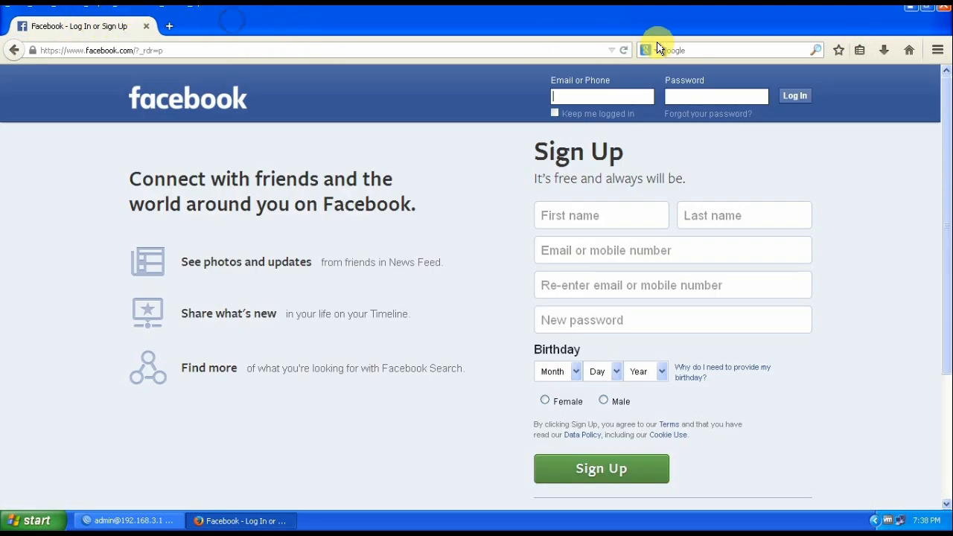
Clear all recent history, cookies and cache for the Everything time range
{"action": "left_click", "coordinate": [925, 7]}
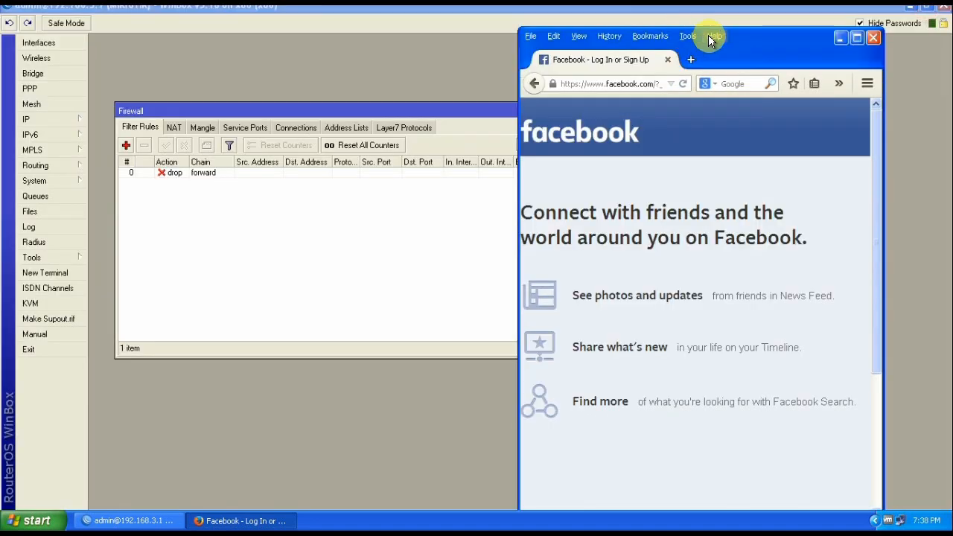
{"action": "left_click", "coordinate": [610, 36]}
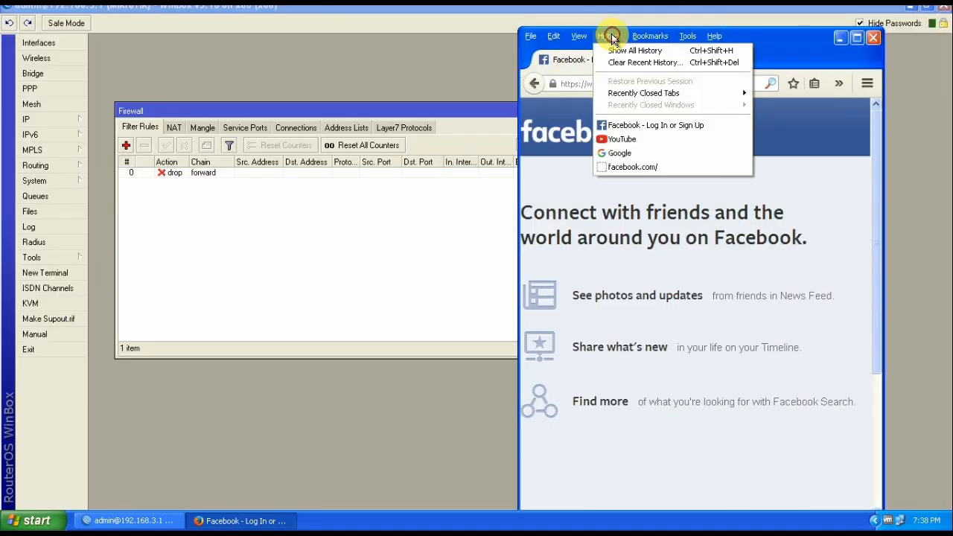
{"action": "left_click", "coordinate": [642, 63]}
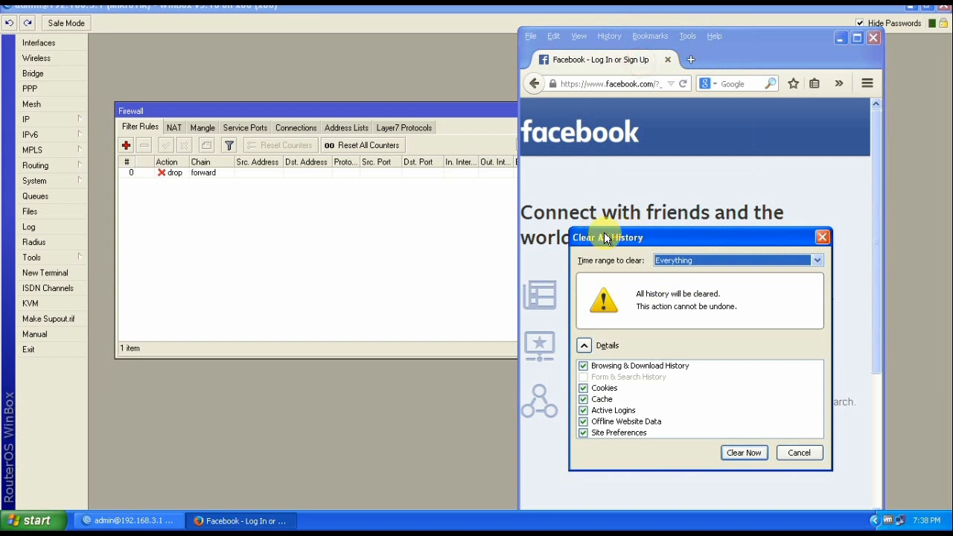
{"action": "left_click", "coordinate": [742, 451]}
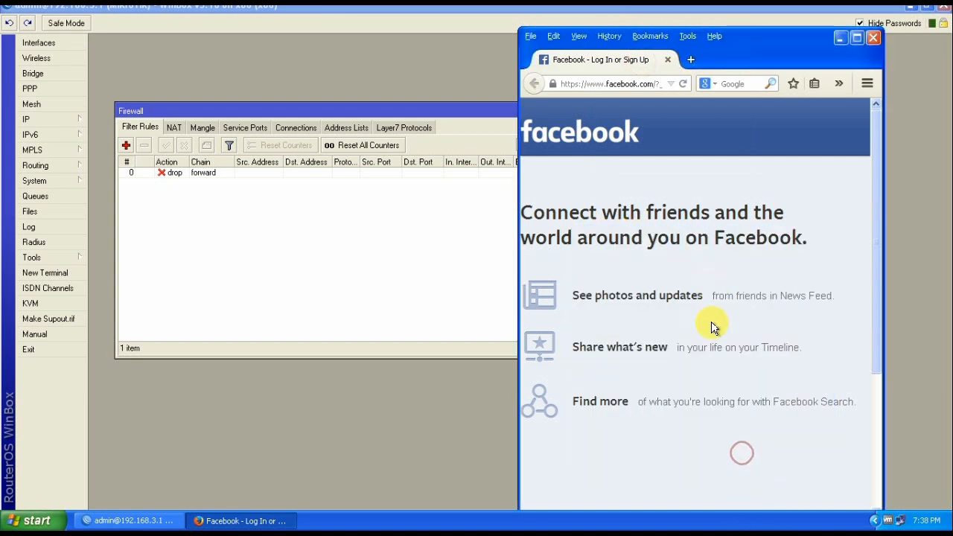
{"action": "left_click", "coordinate": [851, 38]}
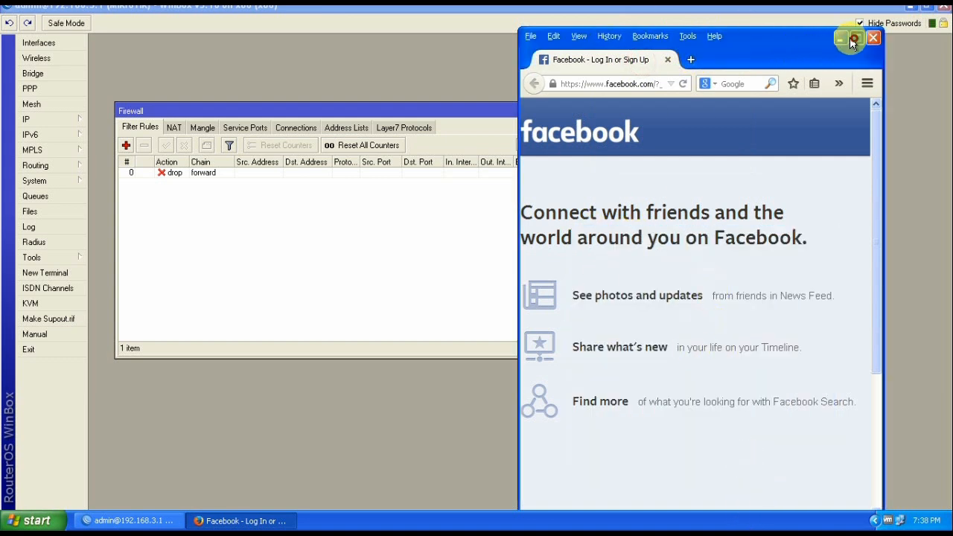
Close the Facebook tab, search youtube, and open the YouTube result
{"action": "left_click", "coordinate": [165, 25]}
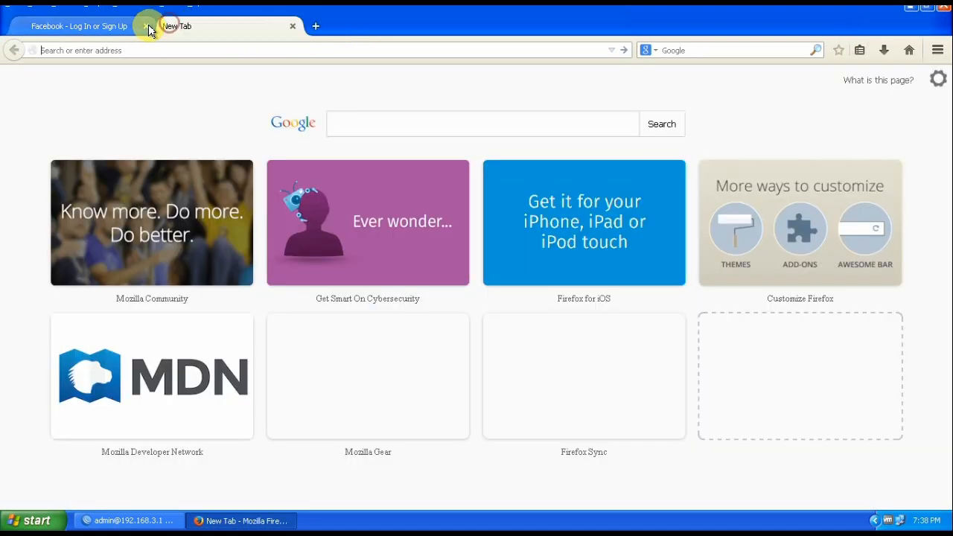
{"action": "left_click", "coordinate": [146, 26]}
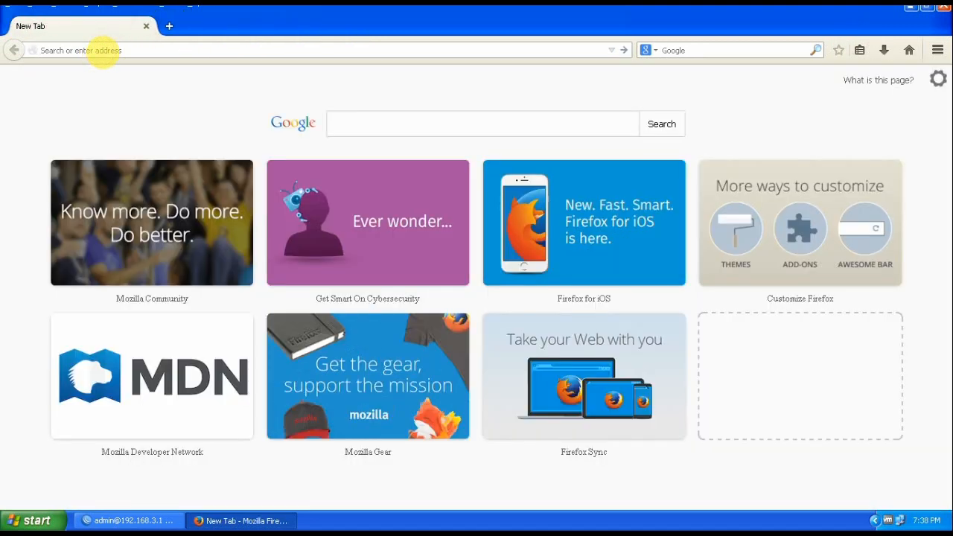
{"action": "type", "text": "youtube"}
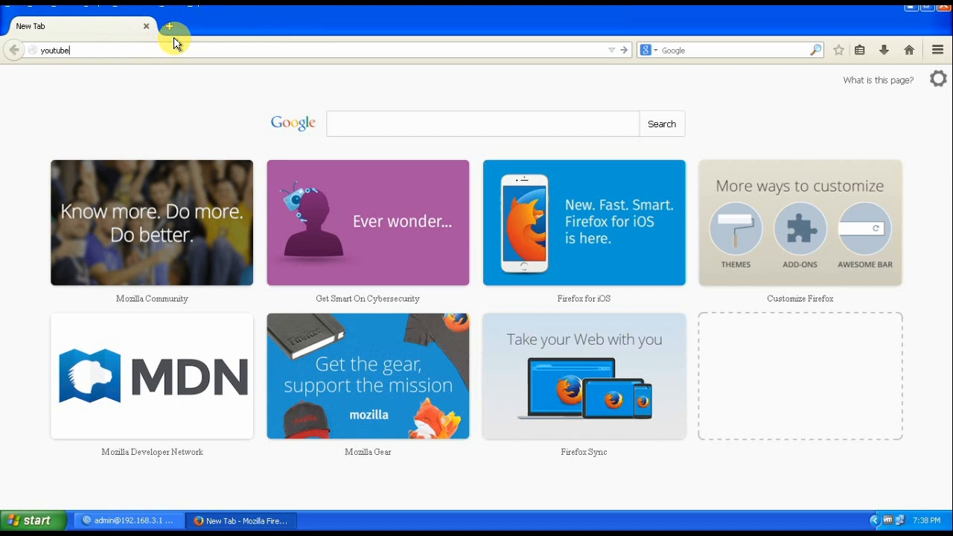
{"action": "key", "text": "Return"}
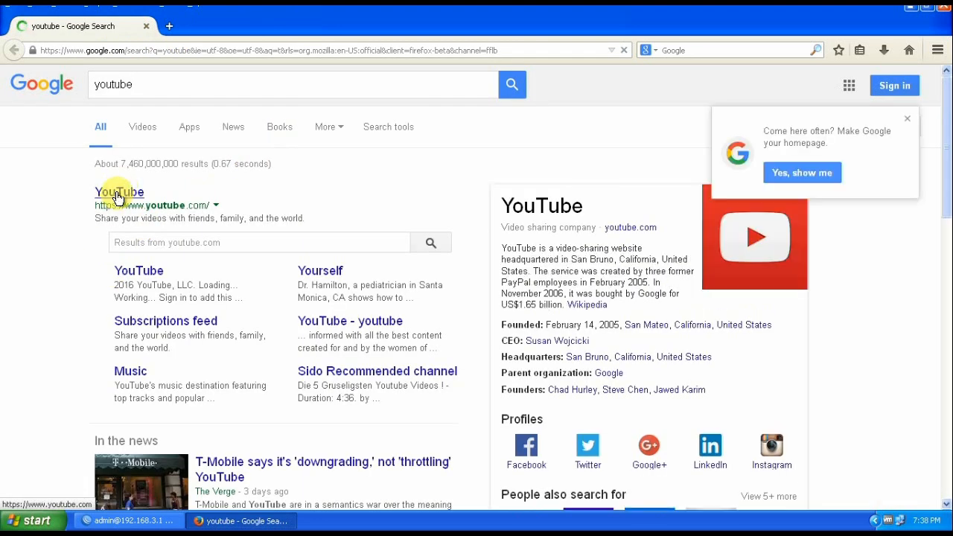
{"action": "left_click", "coordinate": [117, 196]}
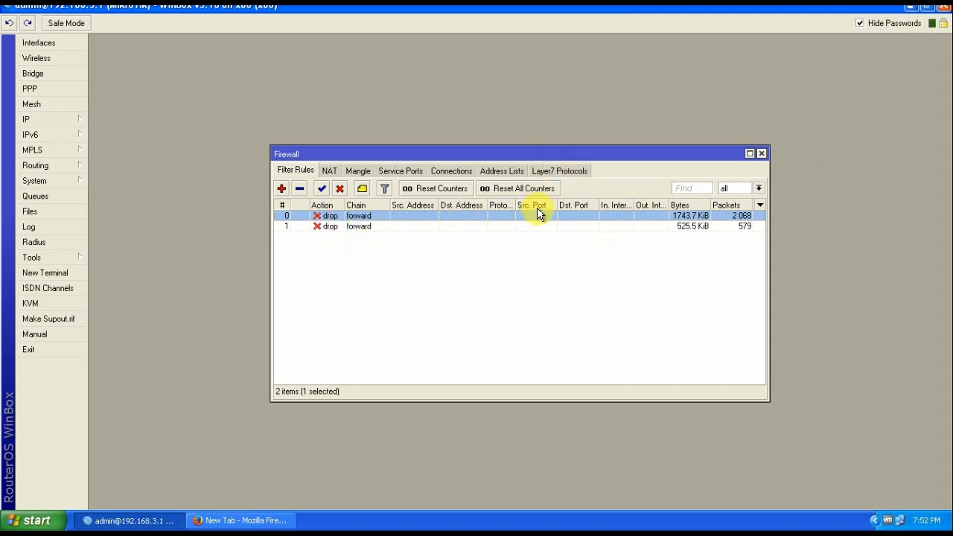
Rewrite the Block protocol's regexp as ^.+(facebook.com|google.com.bd).*$, declining Filter Keys, and apply it
{"action": "left_click", "coordinate": [551, 172]}
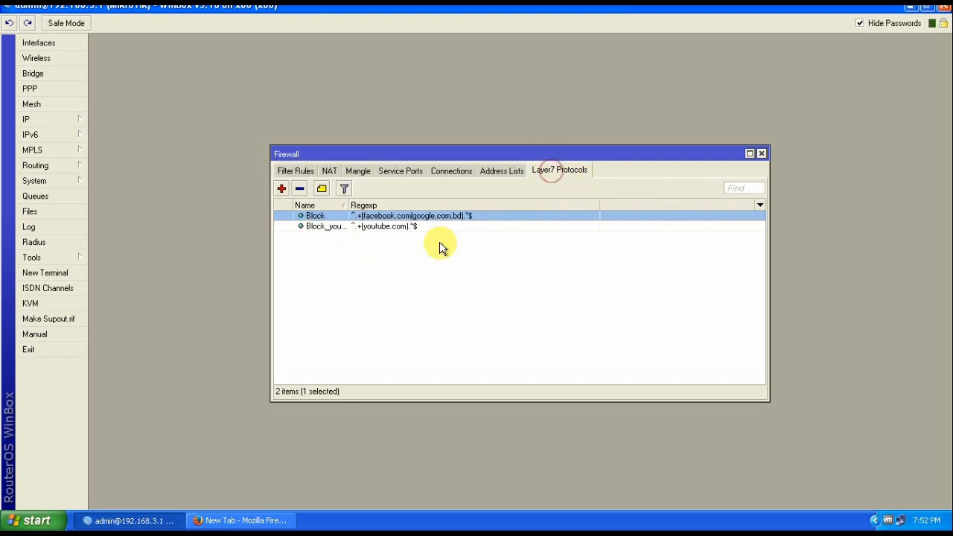
{"action": "double_click", "coordinate": [399, 217]}
{"action": "left_click", "coordinate": [503, 256]}
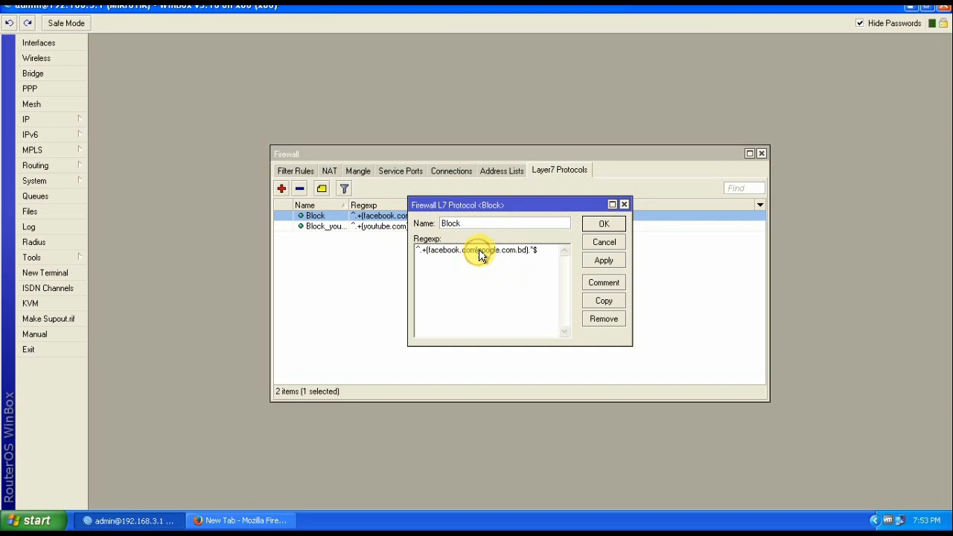
{"action": "key", "text": "BackSpace"}
{"action": "key", "text": "BackSpace"}
{"action": "key", "text": "BackSpace"}
{"action": "key", "text": "BackSpace"}
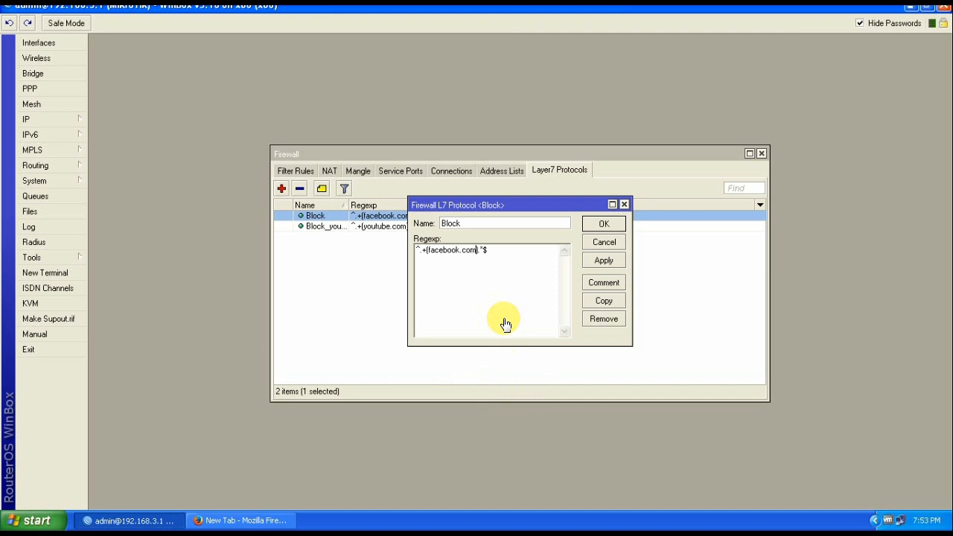
{"action": "key", "text": "shift"}
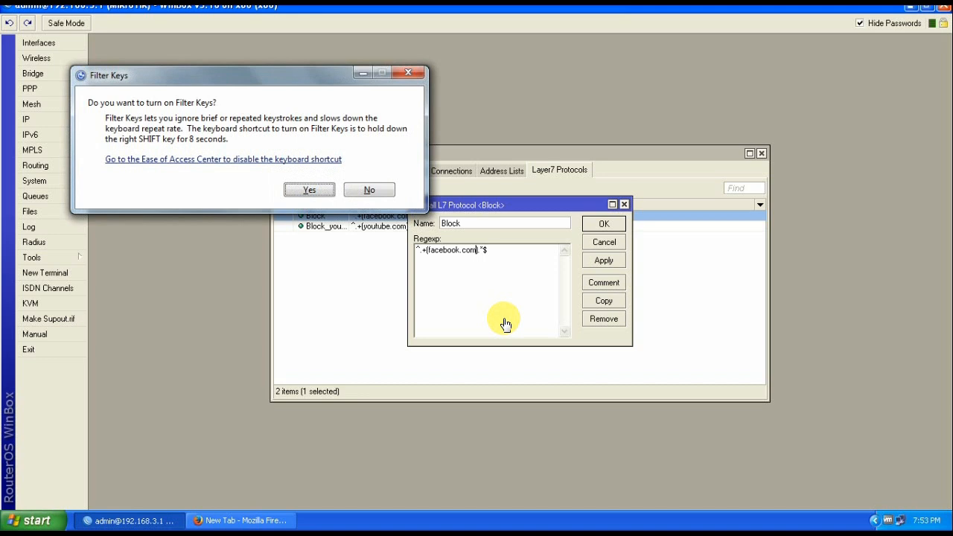
{"action": "left_click", "coordinate": [370, 190]}
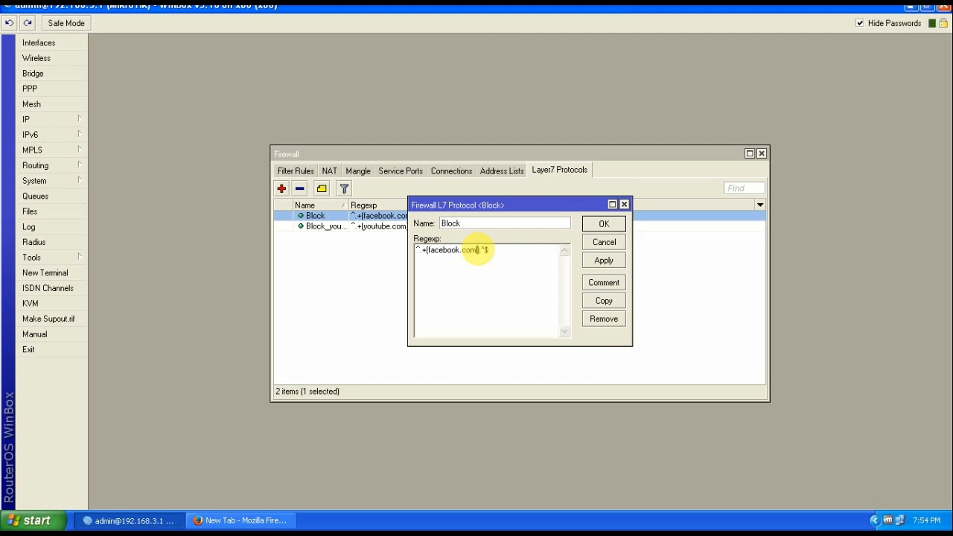
{"action": "type", "text": "goog"}
{"action": "type", "text": "le"}
{"action": "type", "text": "|"}
{"action": "type", "text": "com"}
{"action": "type", "text": "|"}
{"action": "type", "text": "bd"}
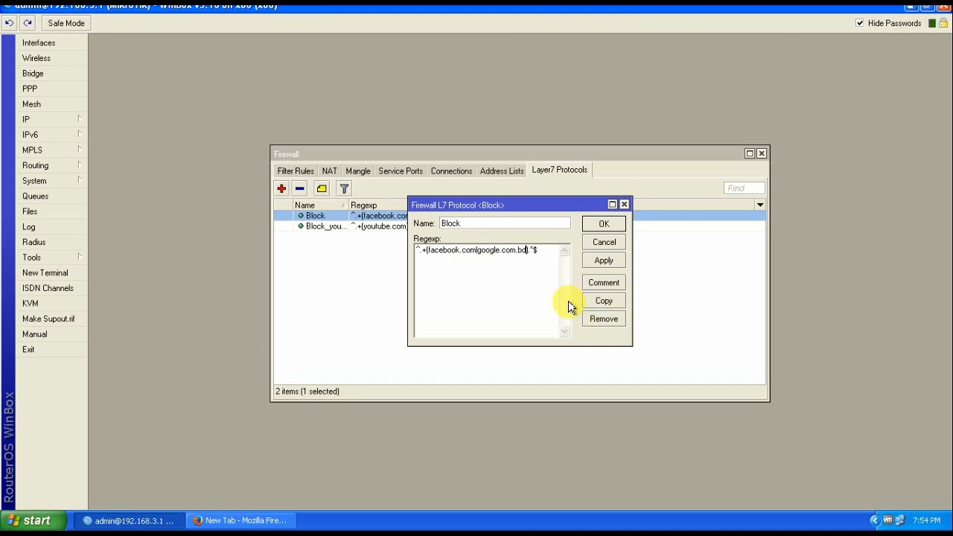
{"action": "left_click", "coordinate": [602, 261]}
Save the Block regexp and check the first drop rule's Layer7 protocol
{"action": "left_click", "coordinate": [601, 225]}
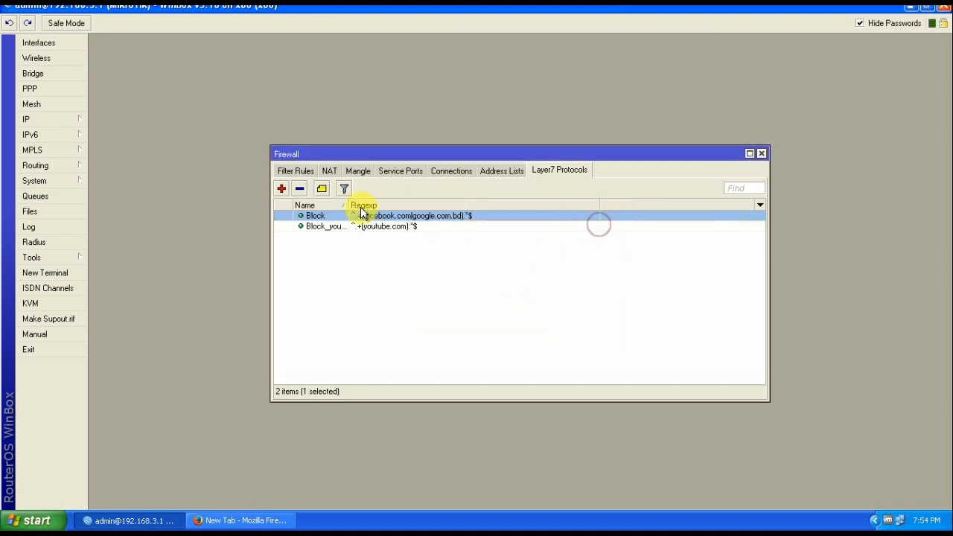
{"action": "left_click", "coordinate": [293, 172]}
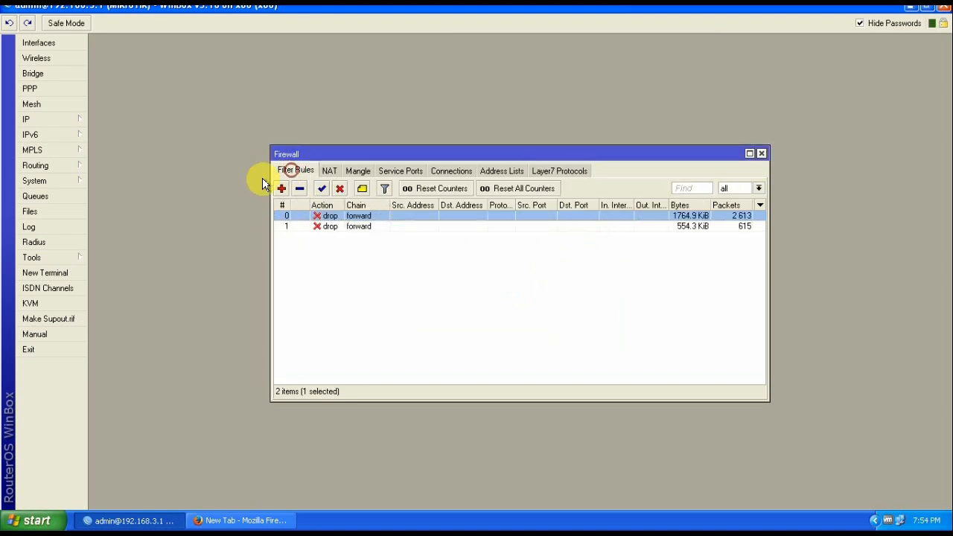
{"action": "double_click", "coordinate": [373, 214]}
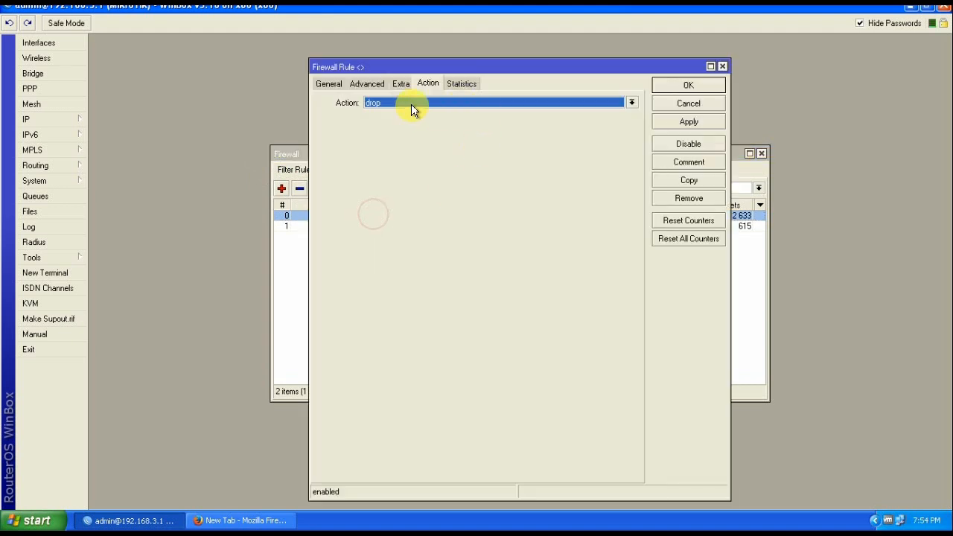
{"action": "left_click", "coordinate": [362, 83]}
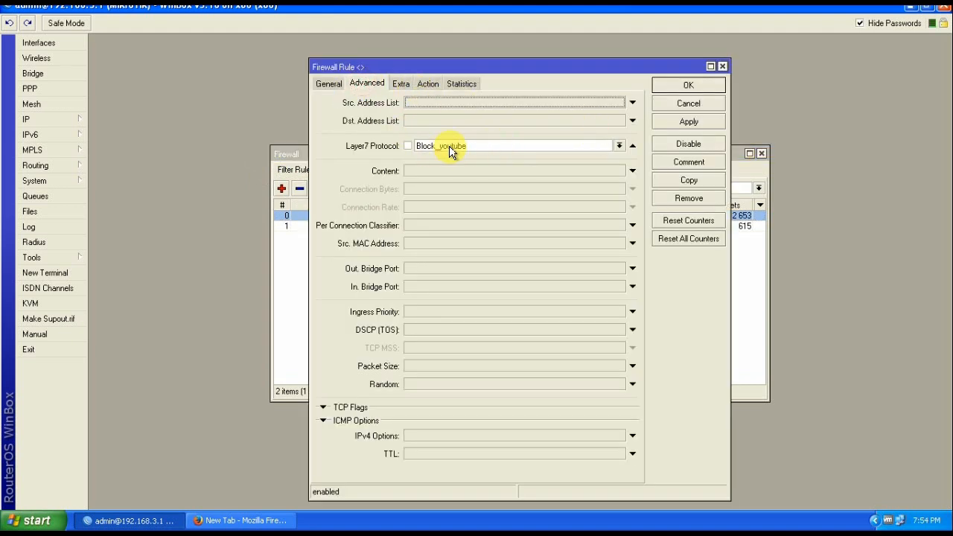
{"action": "left_click", "coordinate": [696, 107]}
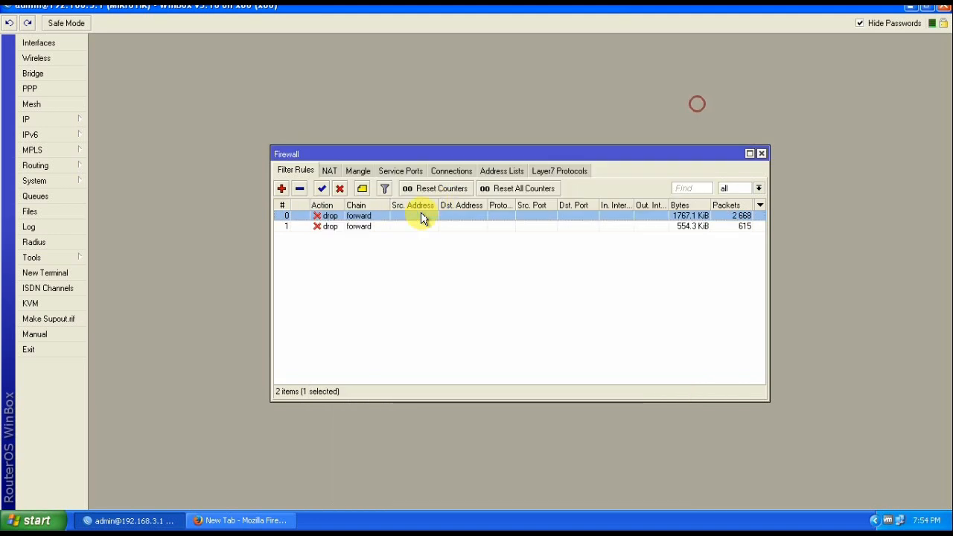
Reapply the second drop rule to confirm it matches Block or Block_youtube, then return to Firefox
{"action": "double_click", "coordinate": [365, 225]}
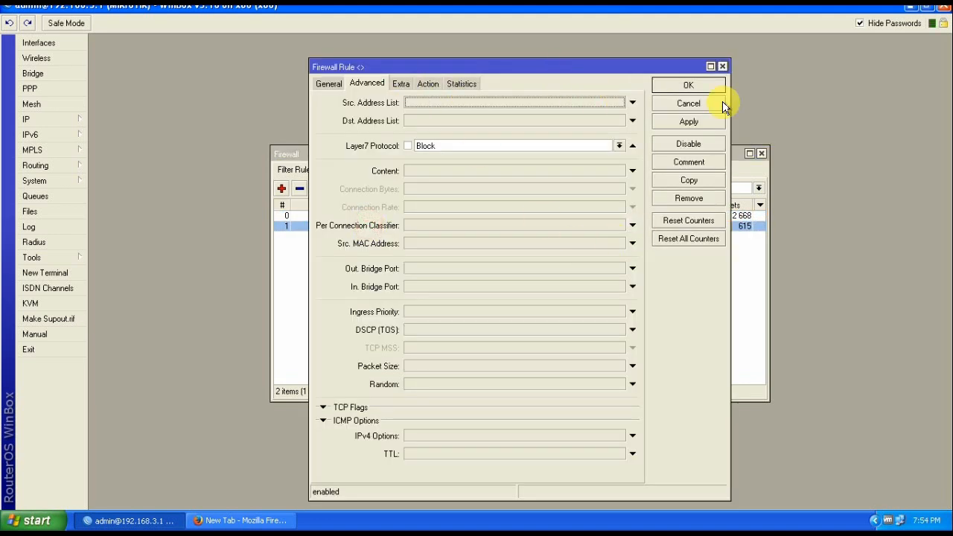
{"action": "left_click", "coordinate": [688, 119]}
{"action": "left_click", "coordinate": [685, 85]}
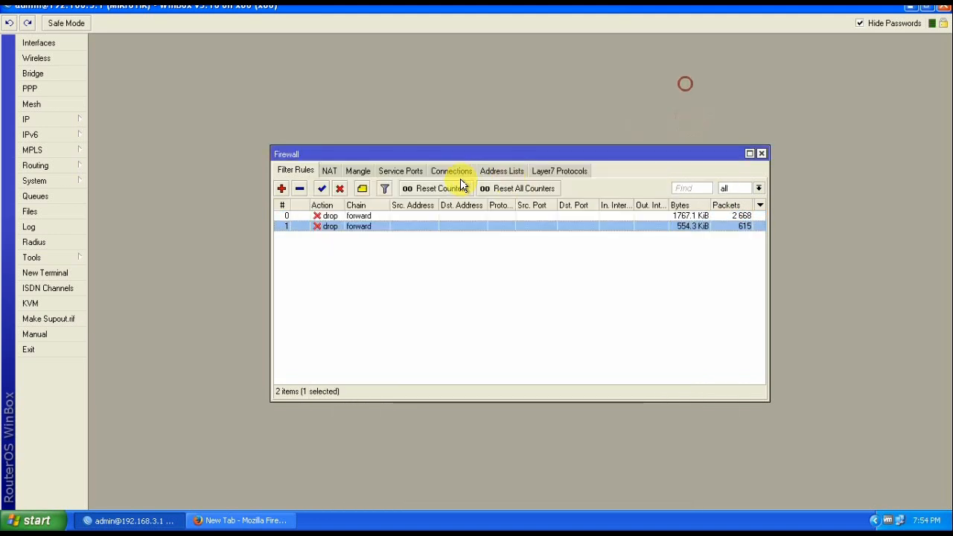
{"action": "left_click", "coordinate": [510, 310]}
{"action": "left_click", "coordinate": [257, 520]}
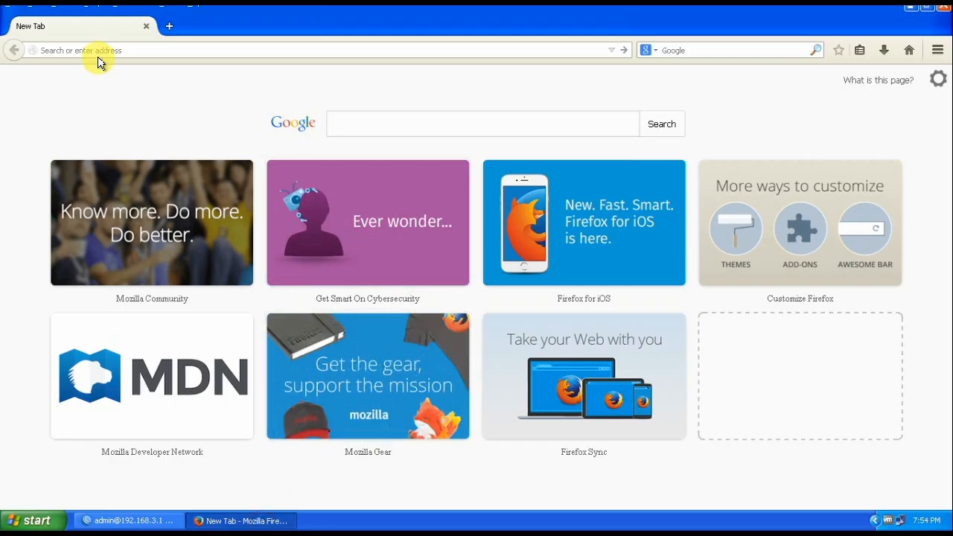
{"action": "type", "text": "g"}
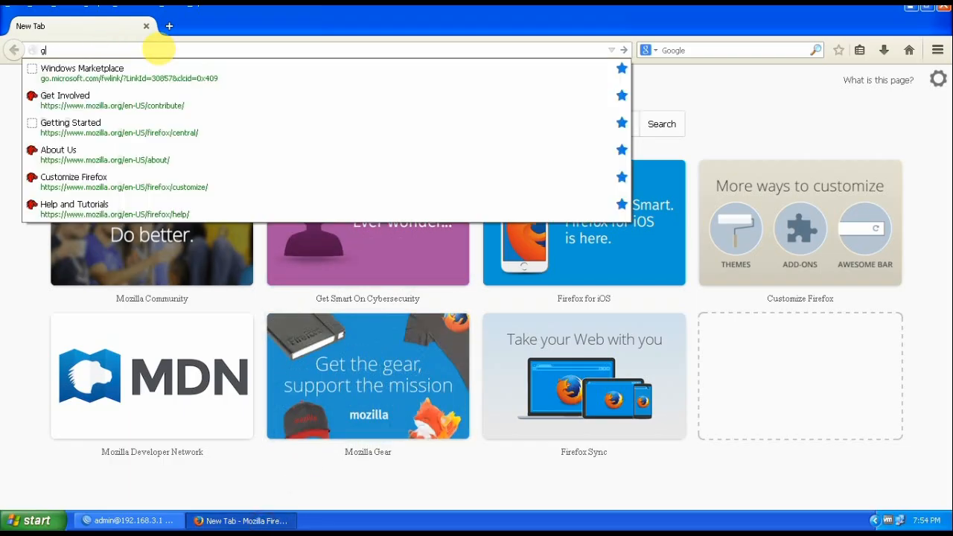
{"action": "type", "text": "oogle"}
{"action": "key", "text": "Return"}
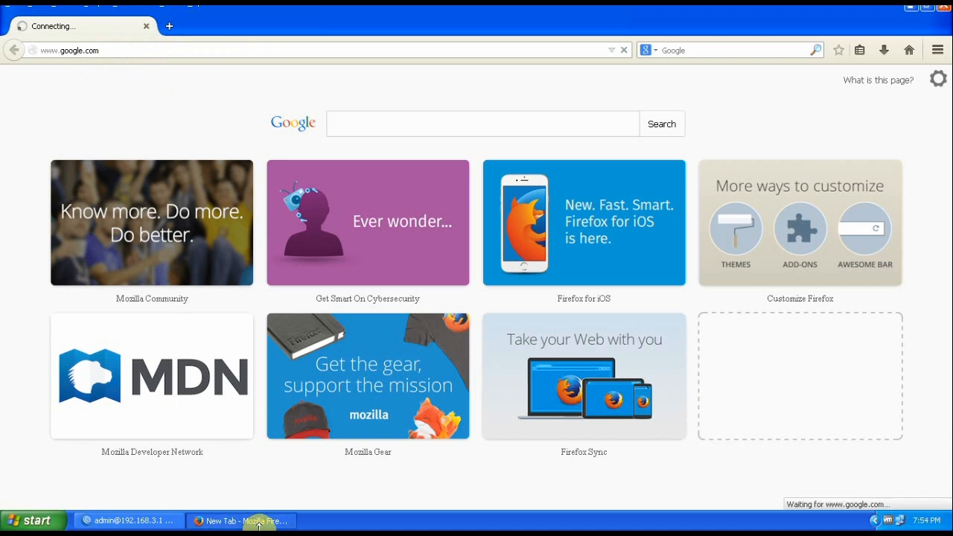
Reopen the Block entry under Layer7 Protocols and place the caret in its regexp
{"action": "left_click", "coordinate": [119, 521]}
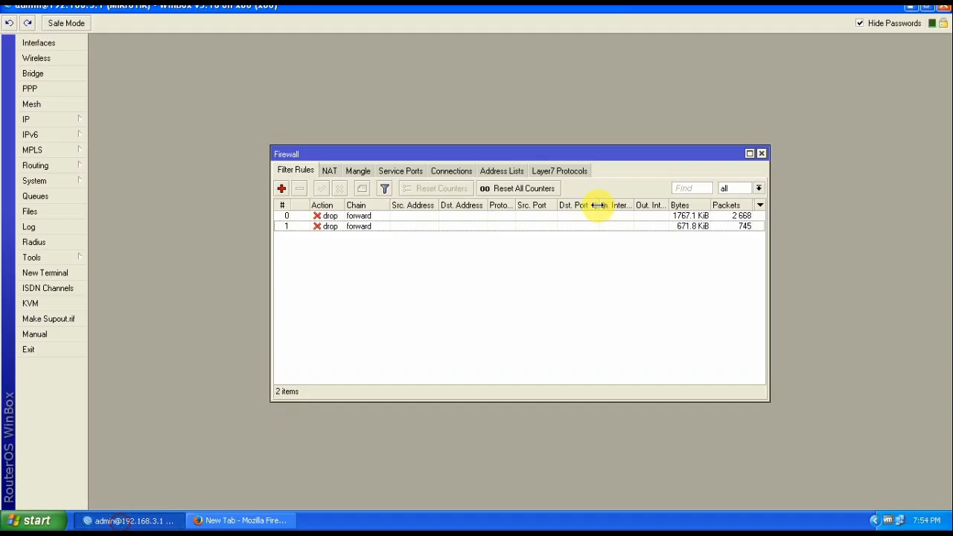
{"action": "left_click", "coordinate": [220, 521]}
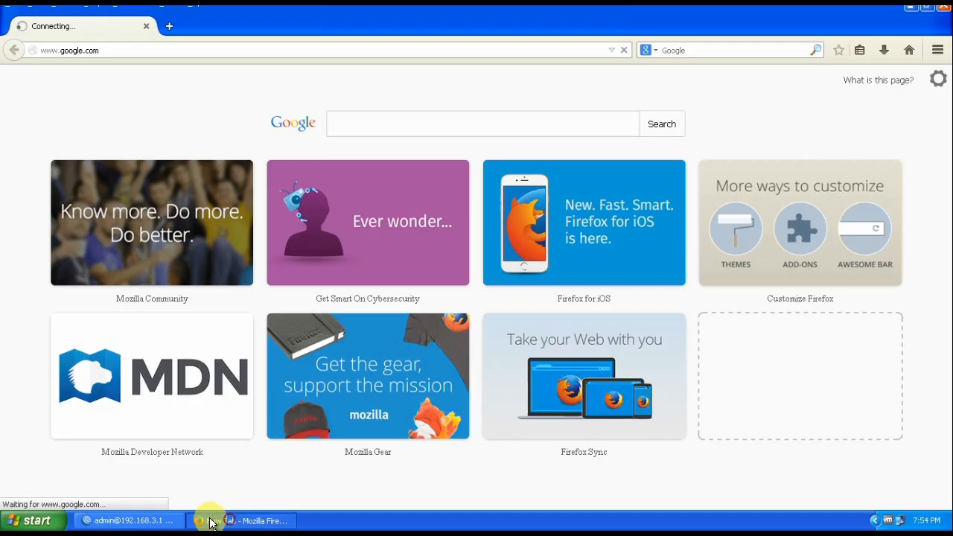
{"action": "left_click", "coordinate": [116, 524]}
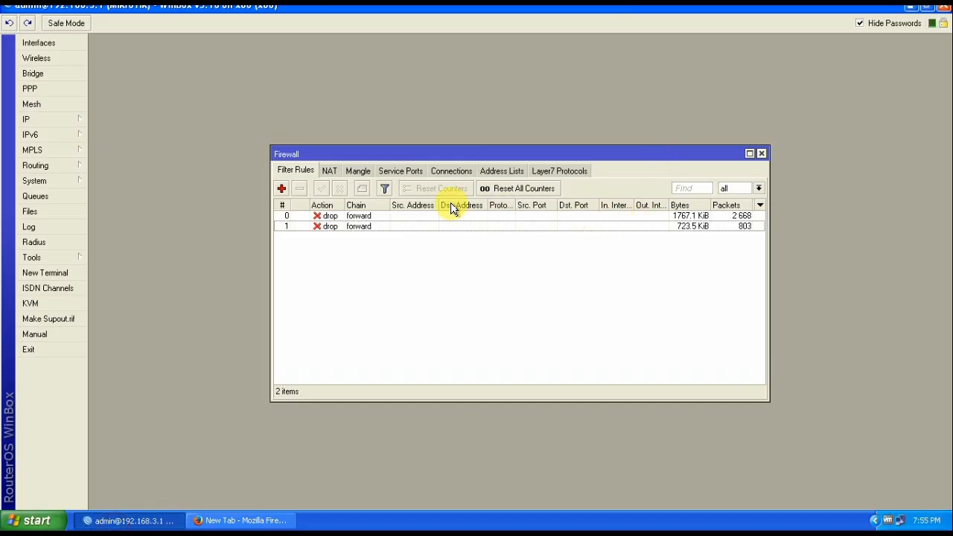
{"action": "left_click", "coordinate": [560, 172]}
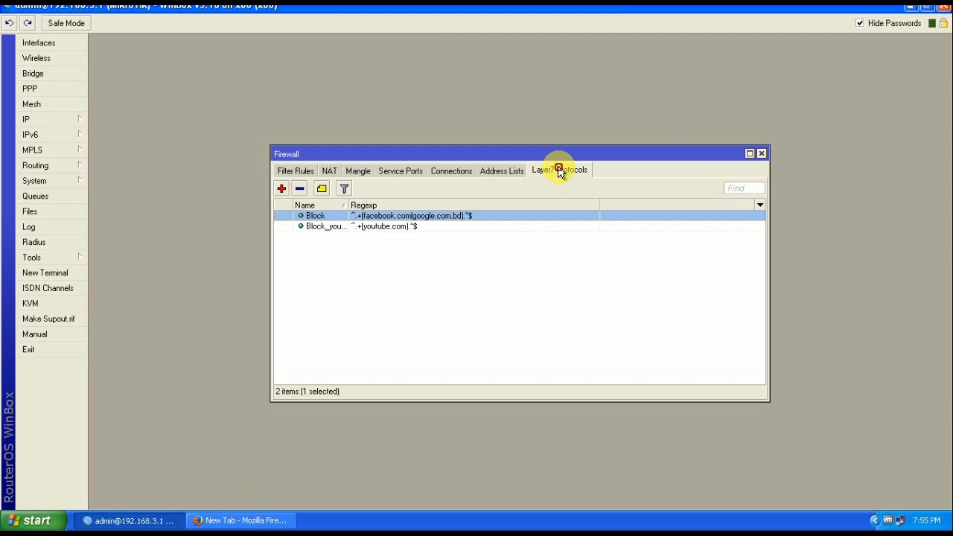
{"action": "double_click", "coordinate": [392, 215]}
{"action": "left_click", "coordinate": [521, 250]}
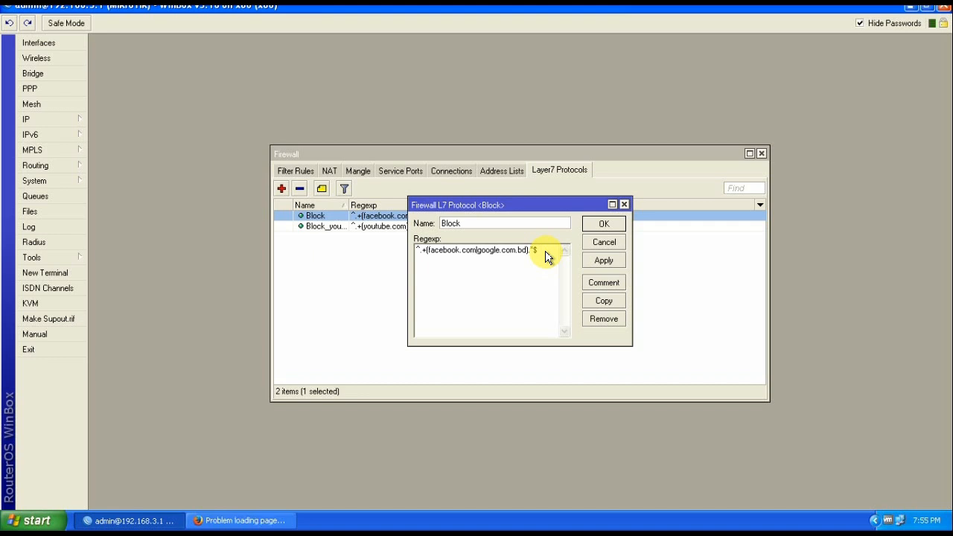
{"action": "key", "text": "Right"}
Load filehippo.com in a new Firefox tab and select its address to copy
{"action": "left_click", "coordinate": [232, 519]}
{"action": "left_click", "coordinate": [169, 26]}
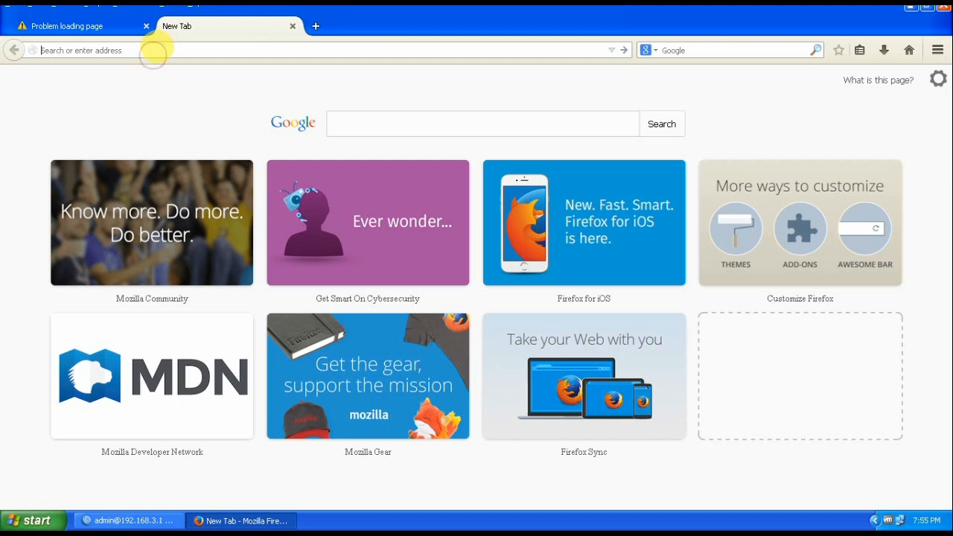
{"action": "type", "text": "fi"}
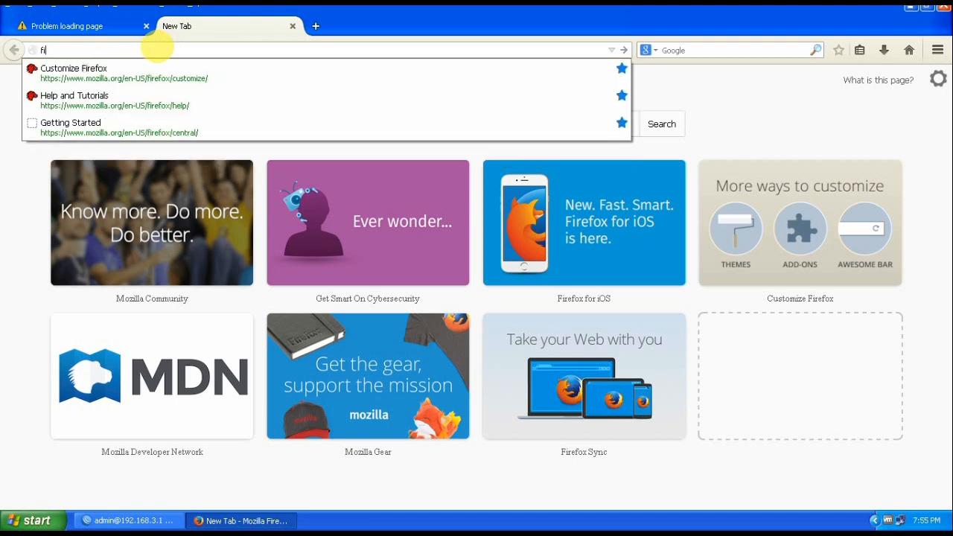
{"action": "type", "text": "lehippo"}
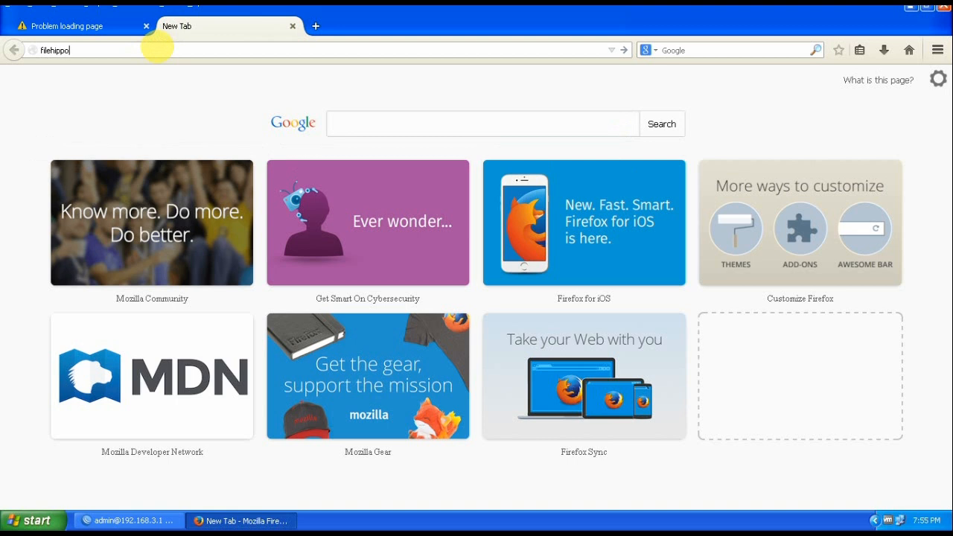
{"action": "key", "text": "Return"}
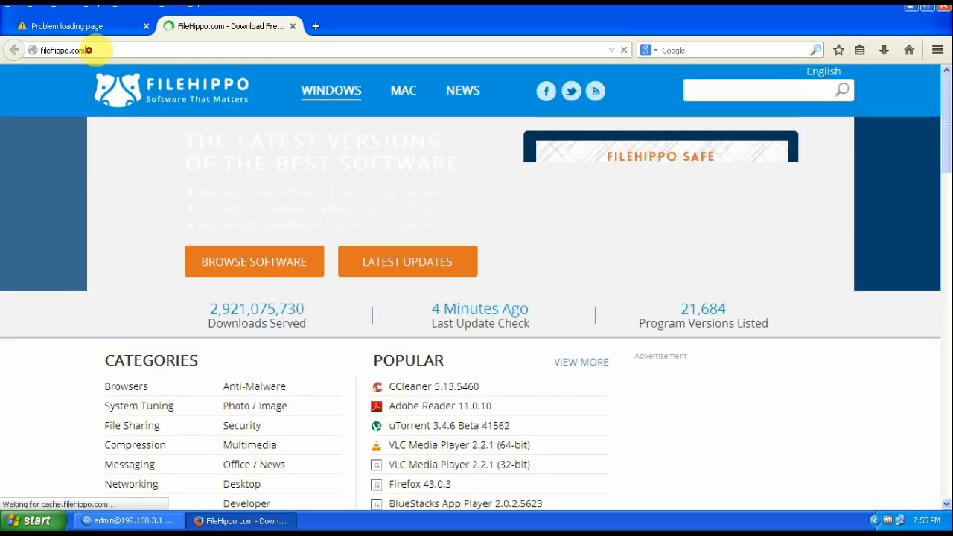
{"action": "left_click", "coordinate": [88, 50]}
{"action": "key", "text": "ctrl+c"}
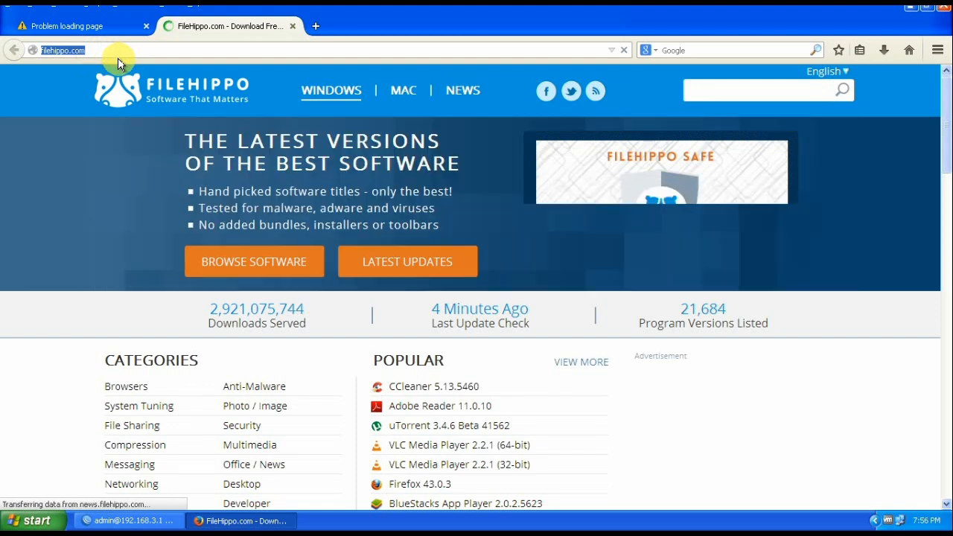
{"action": "left_click", "coordinate": [111, 521]}
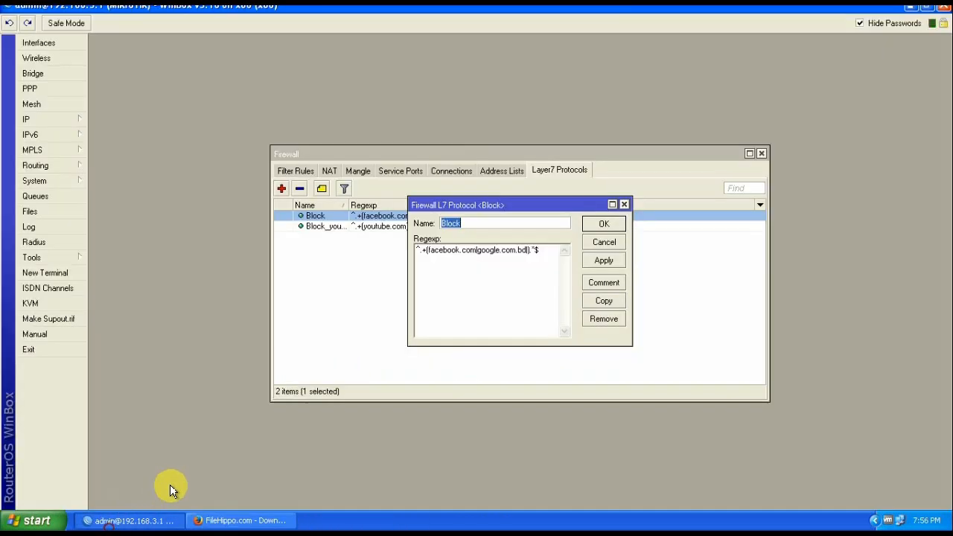
{"action": "left_click", "coordinate": [527, 252]}
{"action": "key", "text": "ctrl+v"}
{"action": "left_click", "coordinate": [603, 260]}
{"action": "left_click_drag", "start_coordinate": [454, 259], "coordinate": [548, 254]}
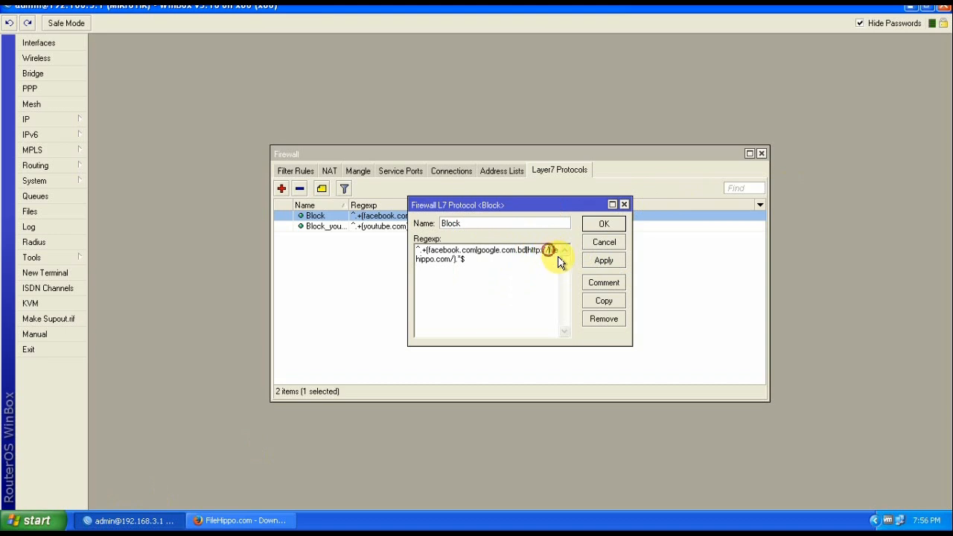
{"action": "key", "text": "BackSpace"}
{"action": "key", "text": "BackSpace"}
{"action": "key", "text": "BackSpace"}
{"action": "key", "text": "BackSpace"}
{"action": "key", "text": "BackSpace"}
{"action": "key", "text": "BackSpace"}
{"action": "key", "text": "BackSpace"}
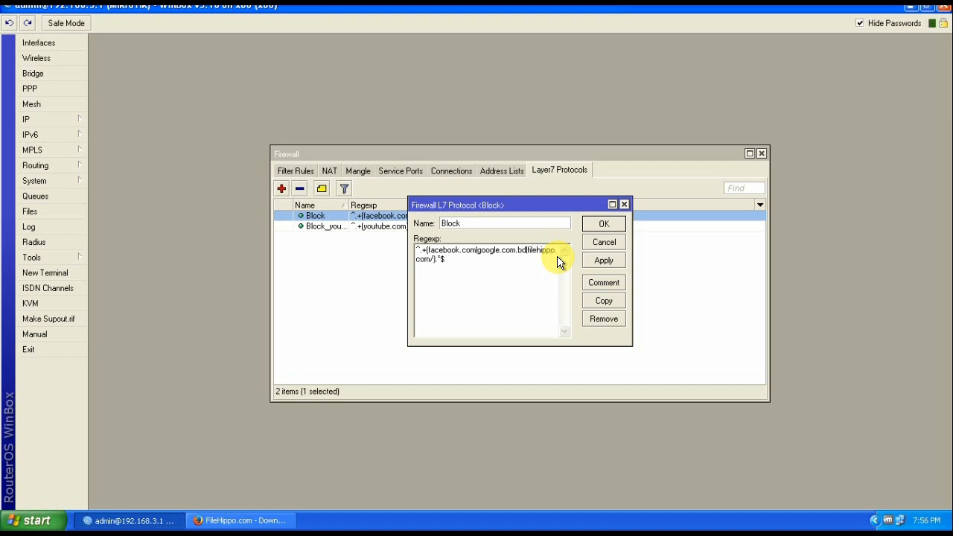
Remove the trailing slash and save the regexp as ^.+(facebook.com|google.com.bd|filehippo.com).*$
{"action": "left_click", "coordinate": [434, 262]}
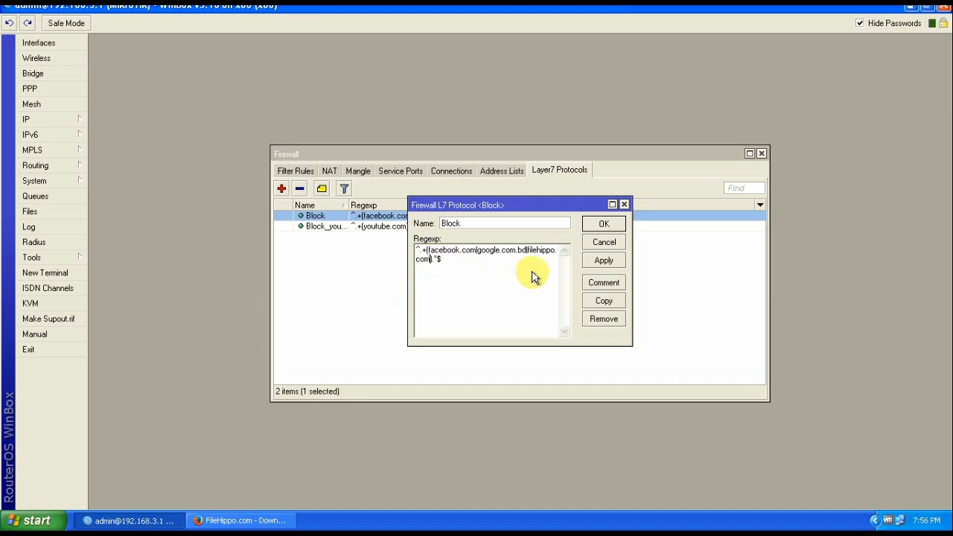
{"action": "left_click", "coordinate": [604, 261]}
{"action": "left_click", "coordinate": [604, 225]}
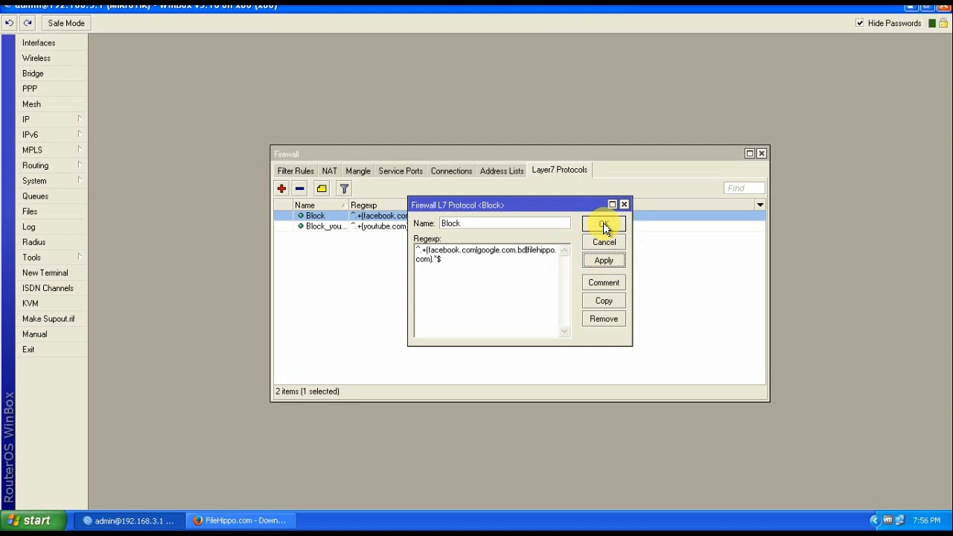
{"action": "left_click", "coordinate": [457, 313]}
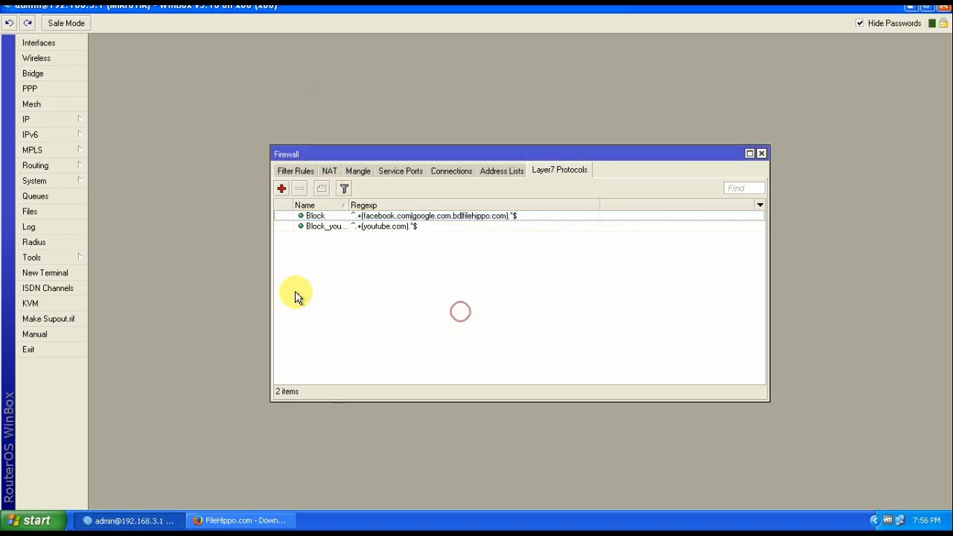
Close the FileHippo tab and clear all recent browsing history in Firefox
{"action": "left_click", "coordinate": [224, 520]}
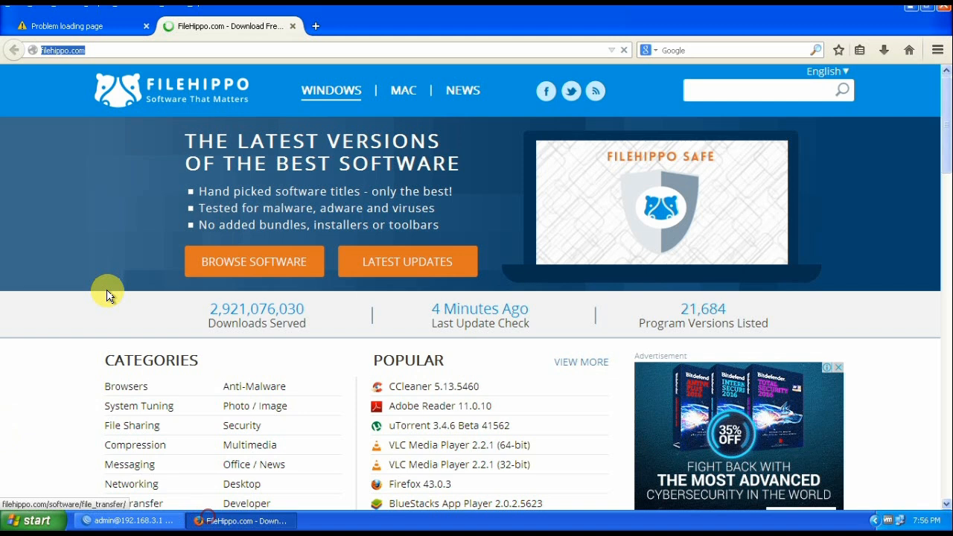
{"action": "left_click", "coordinate": [293, 26]}
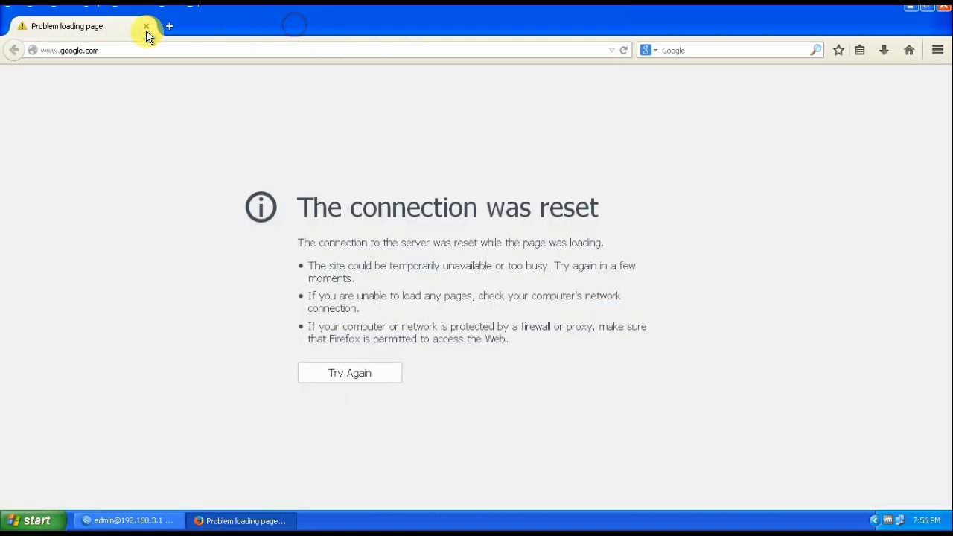
{"action": "left_click", "coordinate": [85, 11]}
{"action": "left_click", "coordinate": [119, 30]}
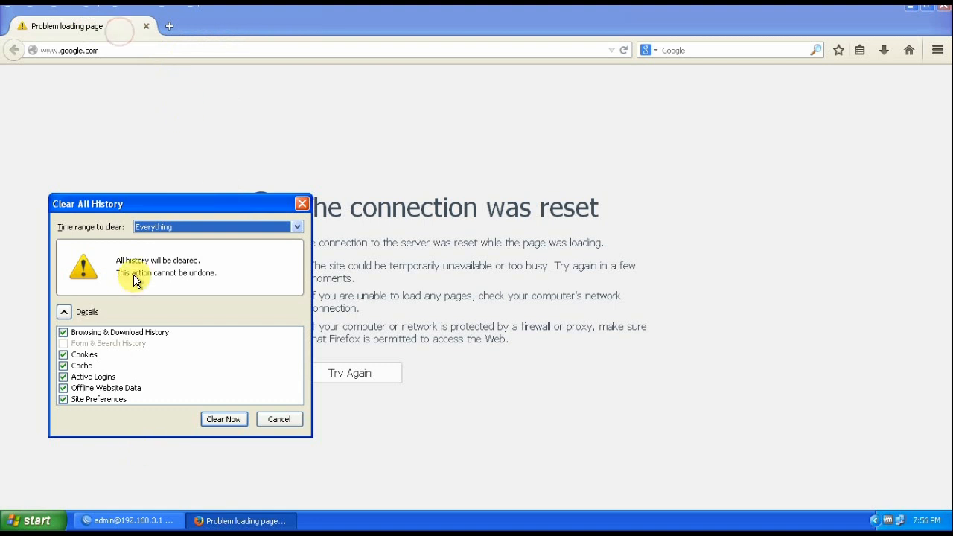
{"action": "left_click", "coordinate": [216, 416]}
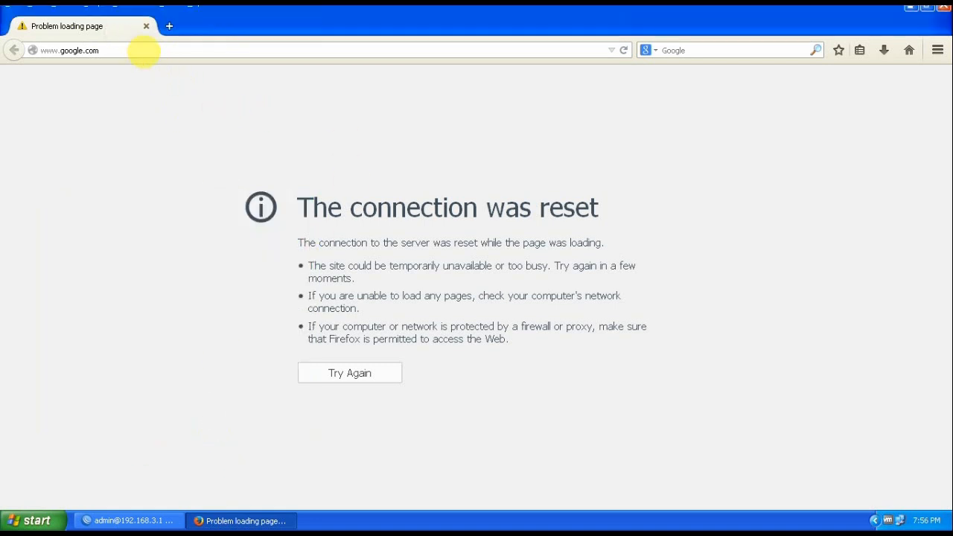
Request filehippo.com again from the address bar
{"action": "left_click", "coordinate": [121, 53]}
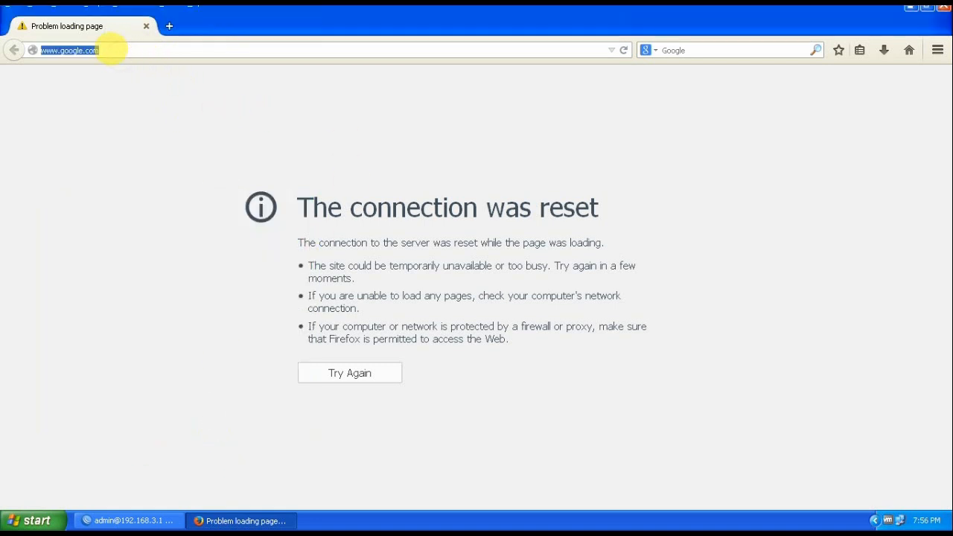
{"action": "type", "text": "f"}
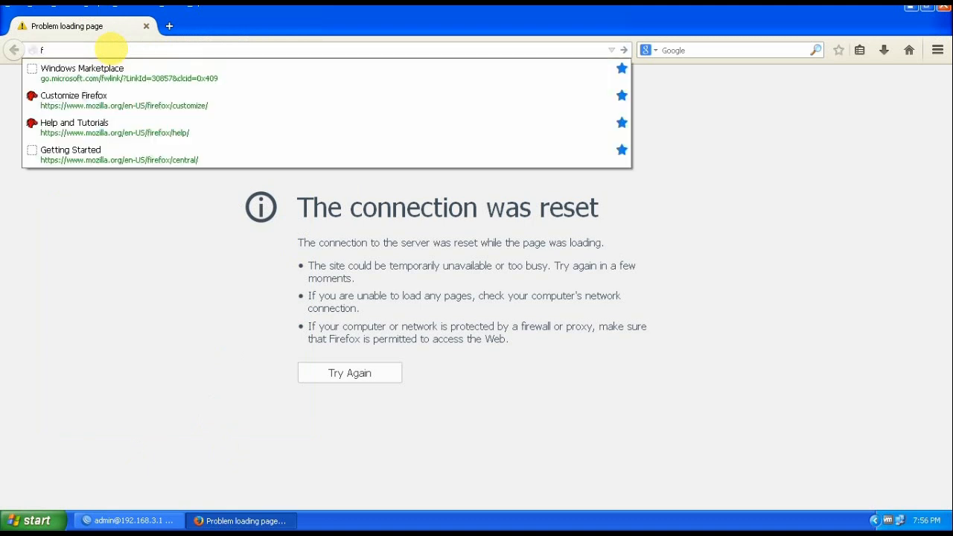
{"action": "type", "text": "ilehippo.com"}
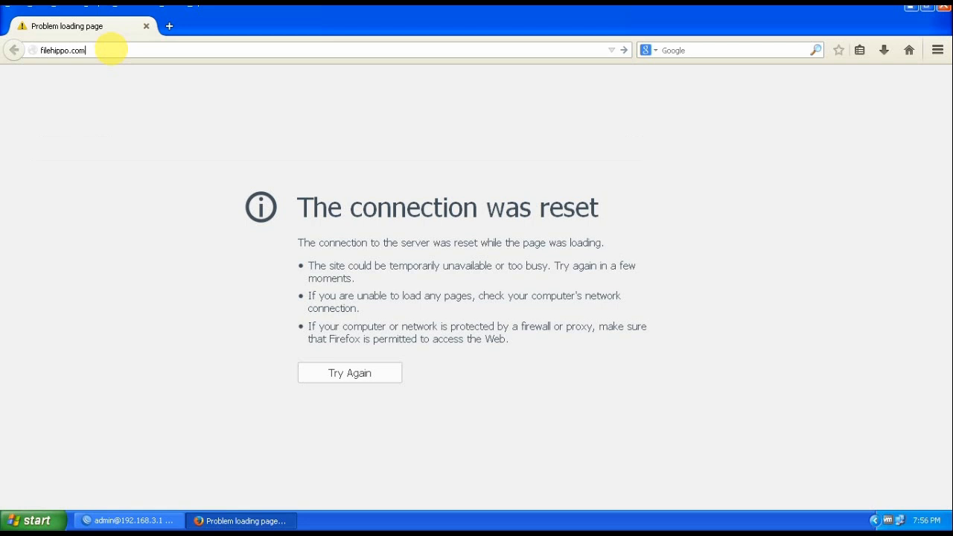
{"action": "key", "text": "Return"}
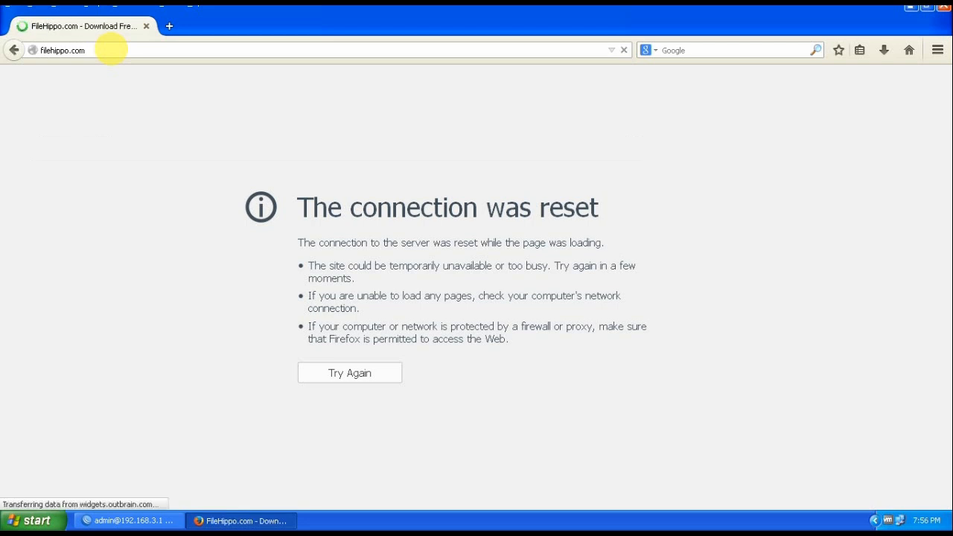